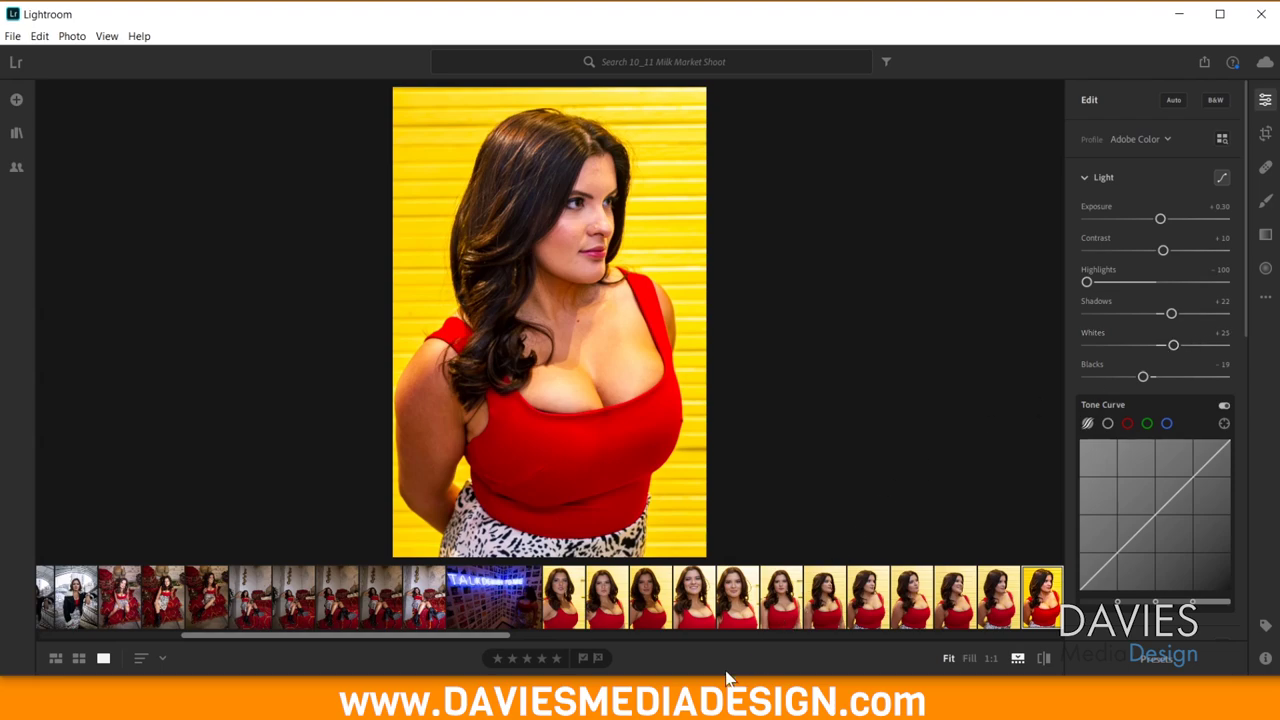
Step: Switch to darktable and examine which modules the active, favourites, basic, tone, color, correction and effects groups contain
left_click(732, 700)
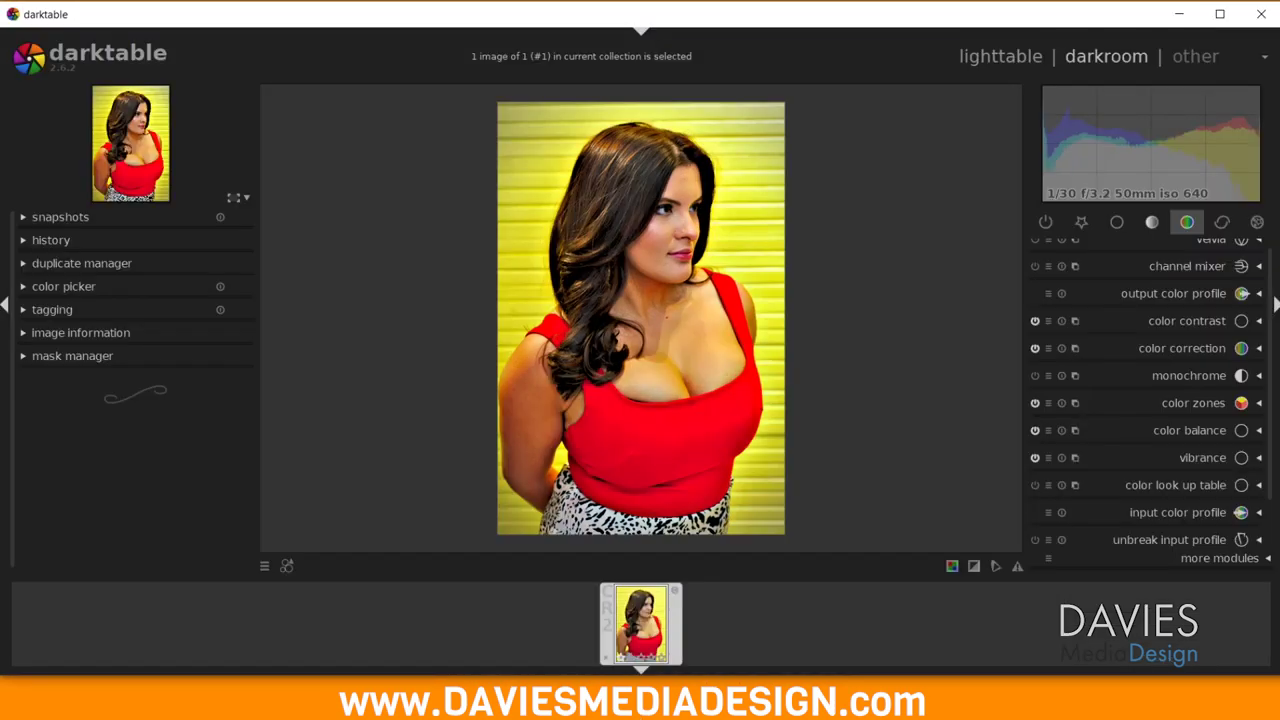
scroll(1262, 285, "up", 1)
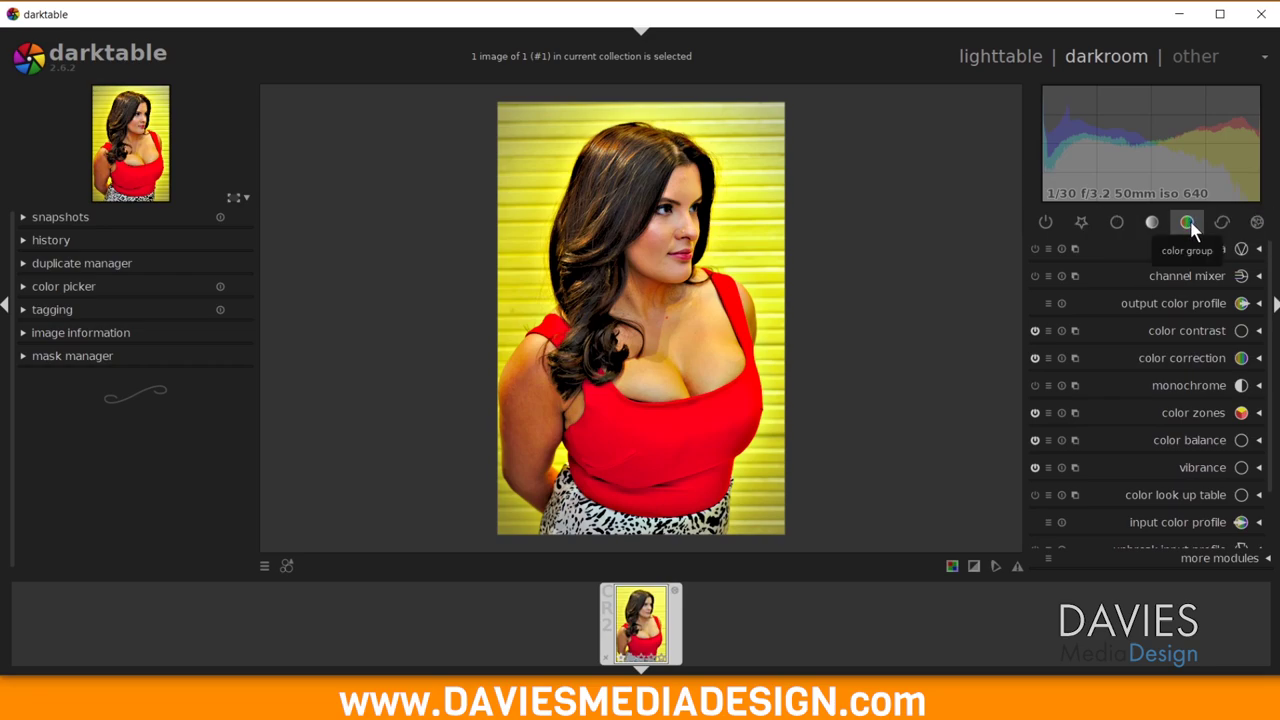
left_click(1046, 222)
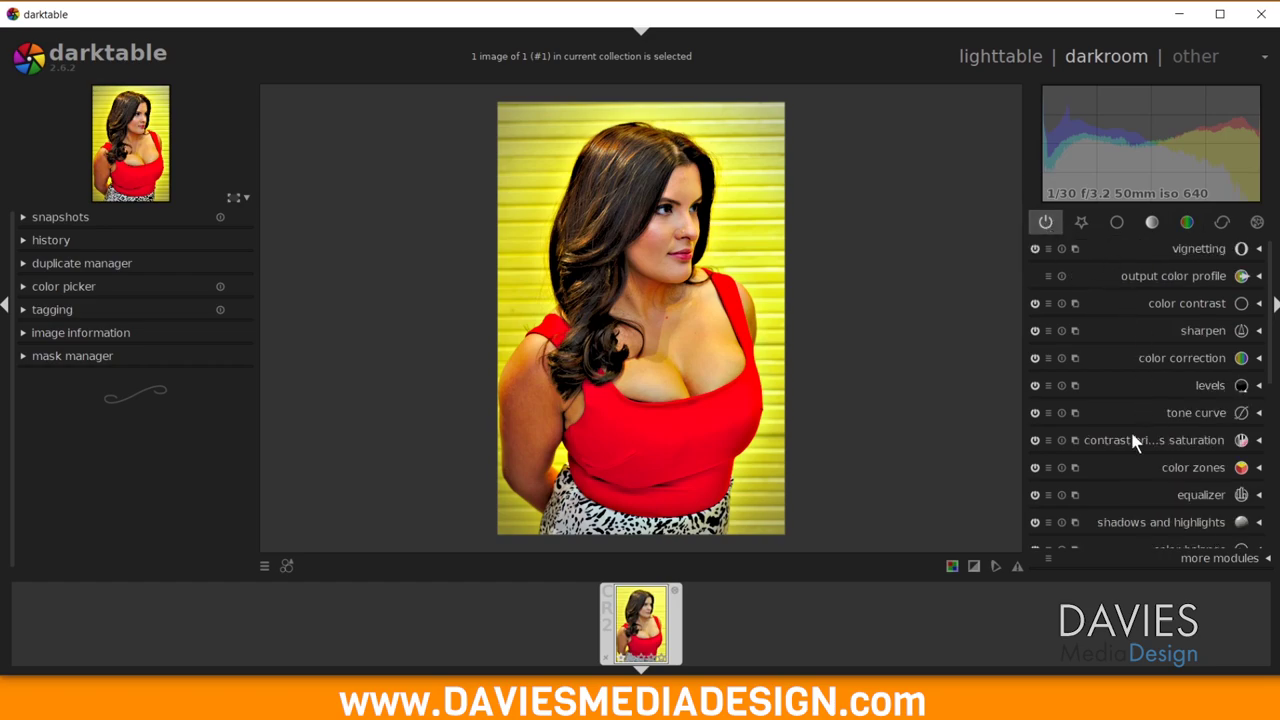
left_click(1087, 220)
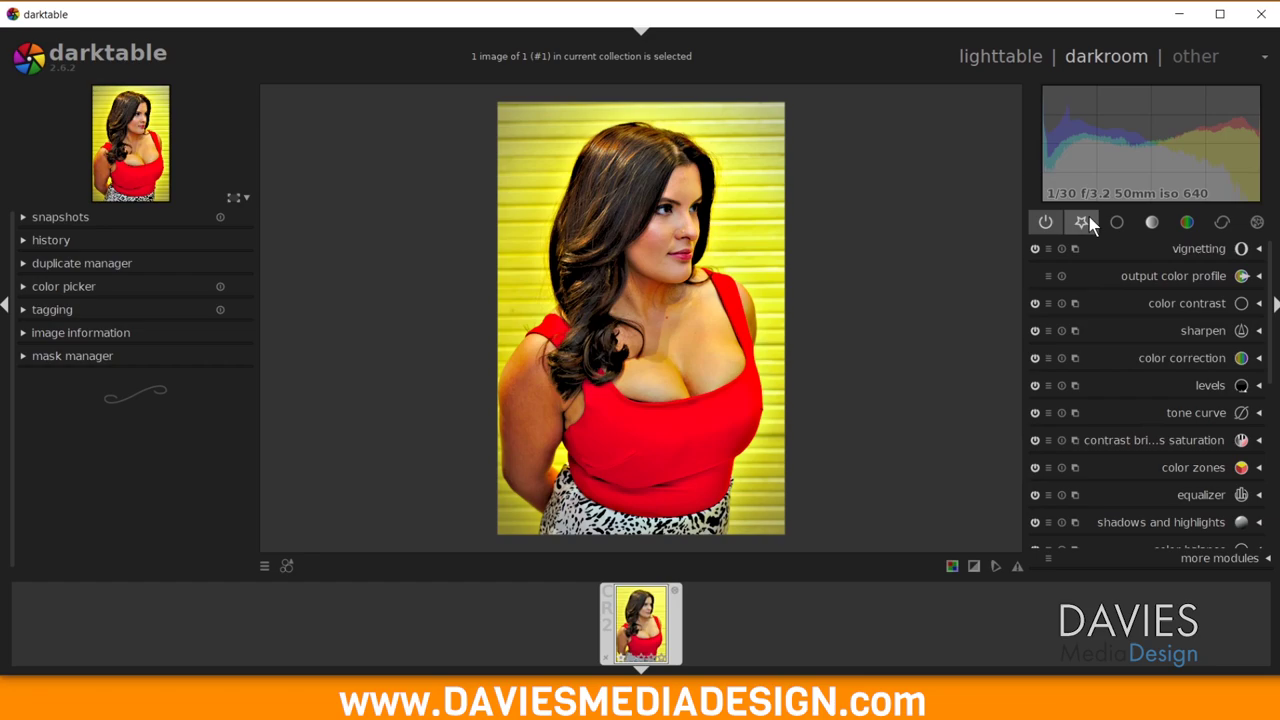
left_click(1123, 219)
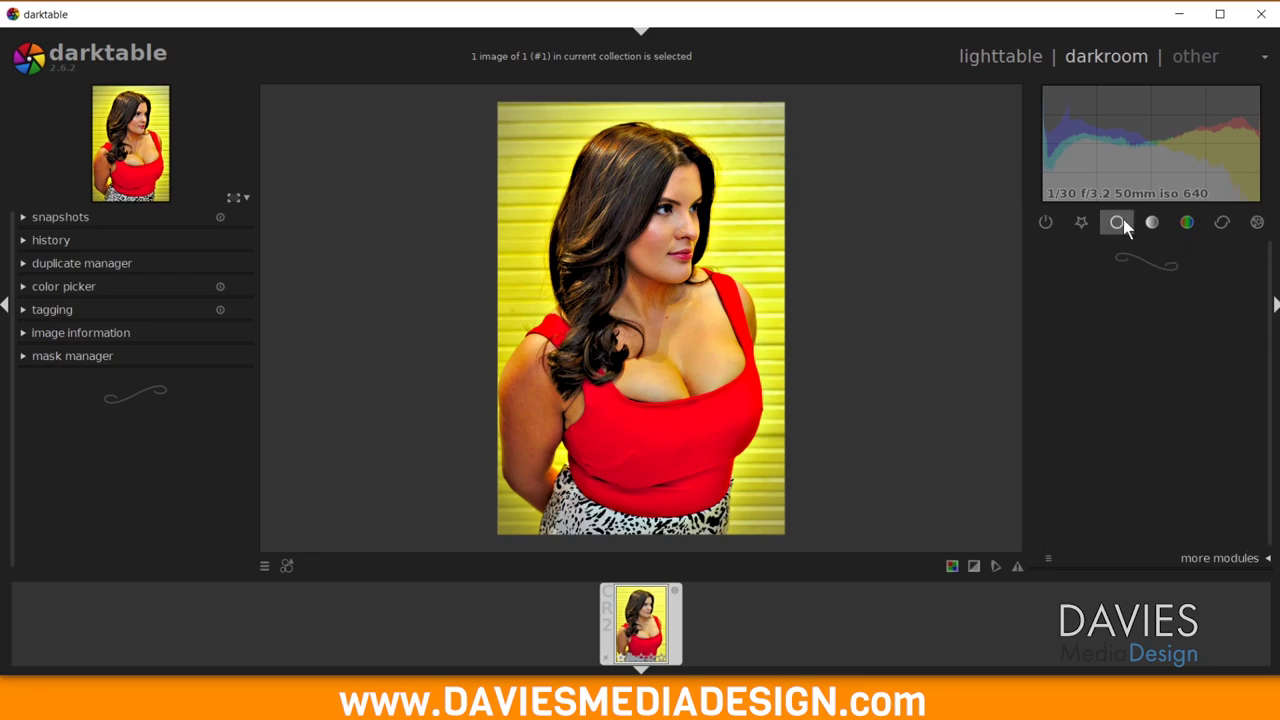
left_click(1156, 224)
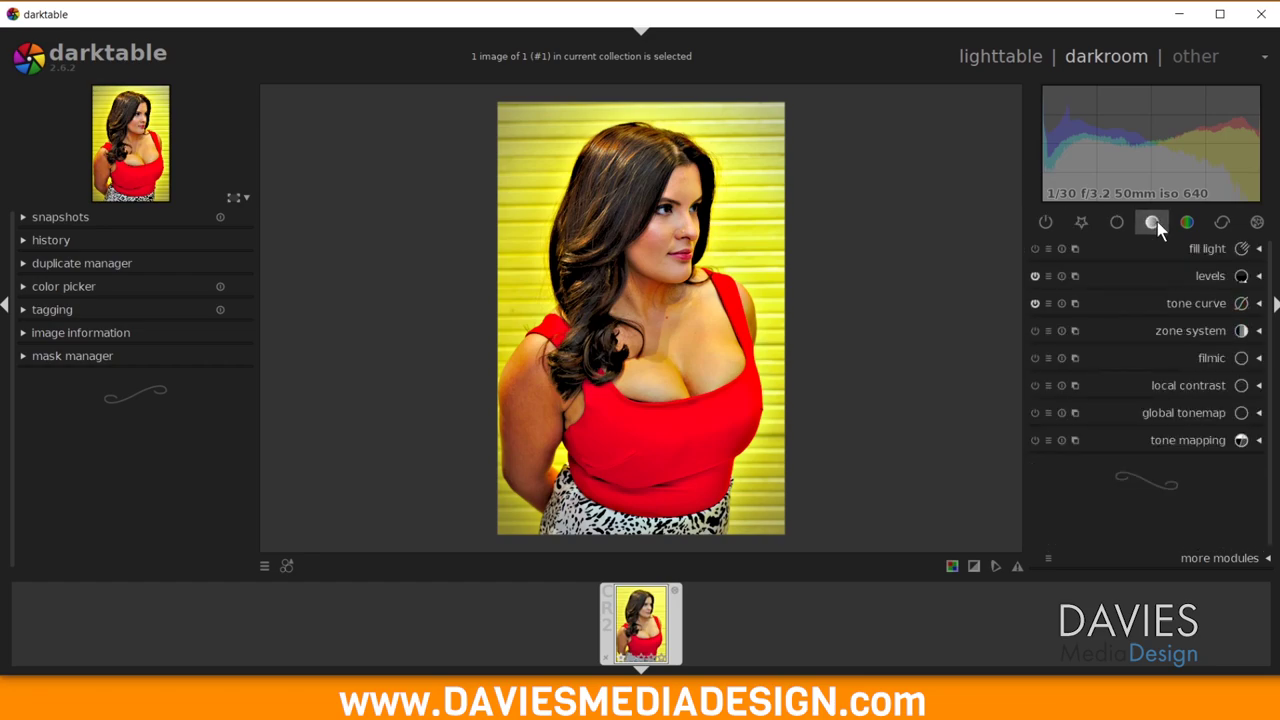
left_click(1187, 224)
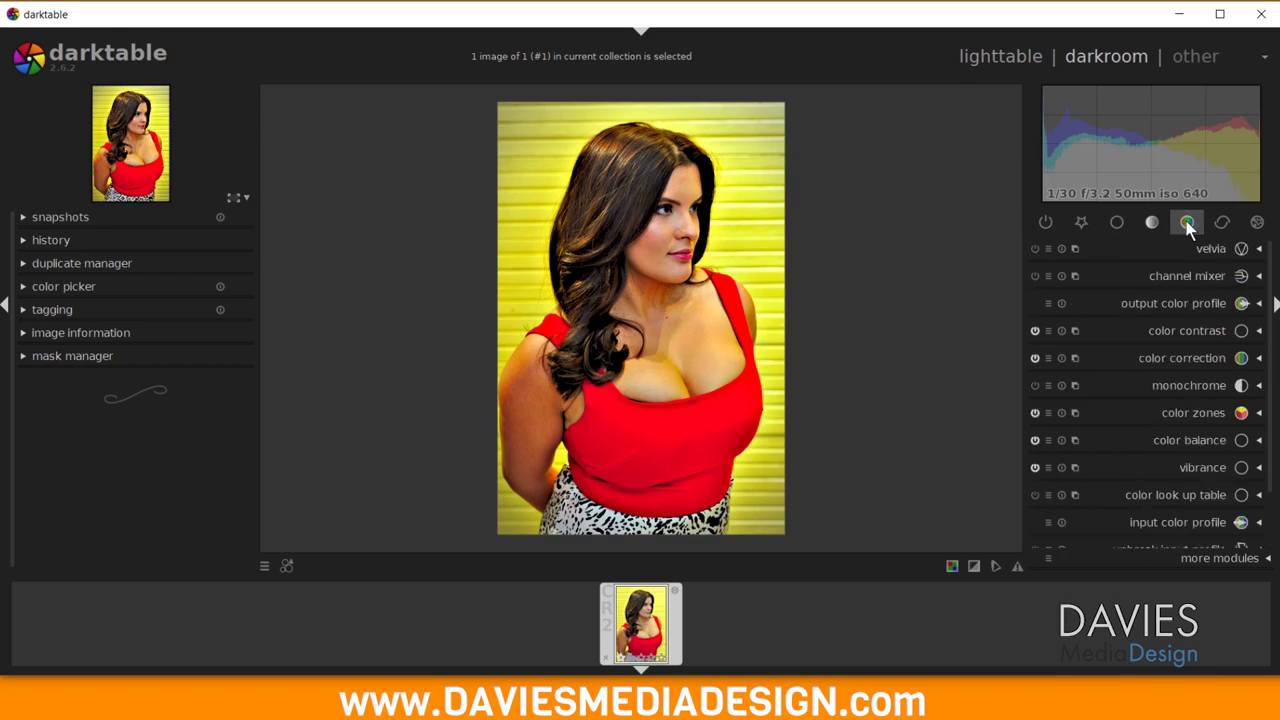
left_click(1220, 222)
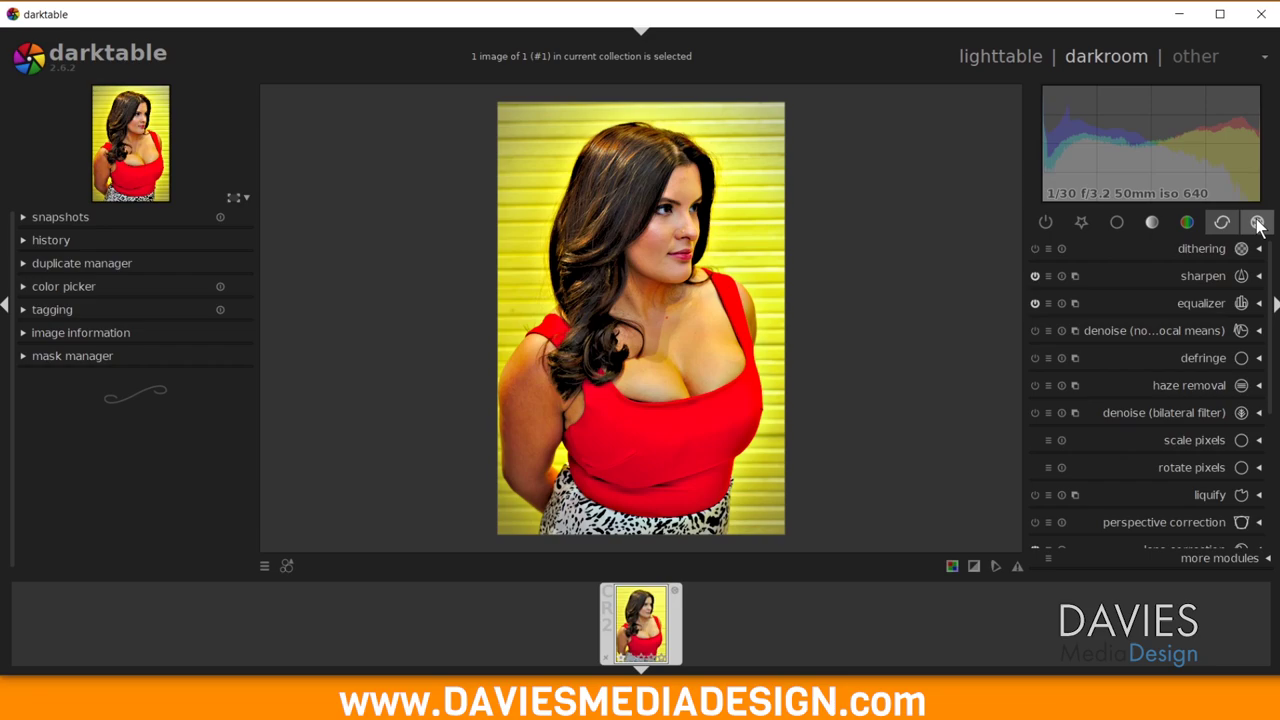
left_click(1257, 223)
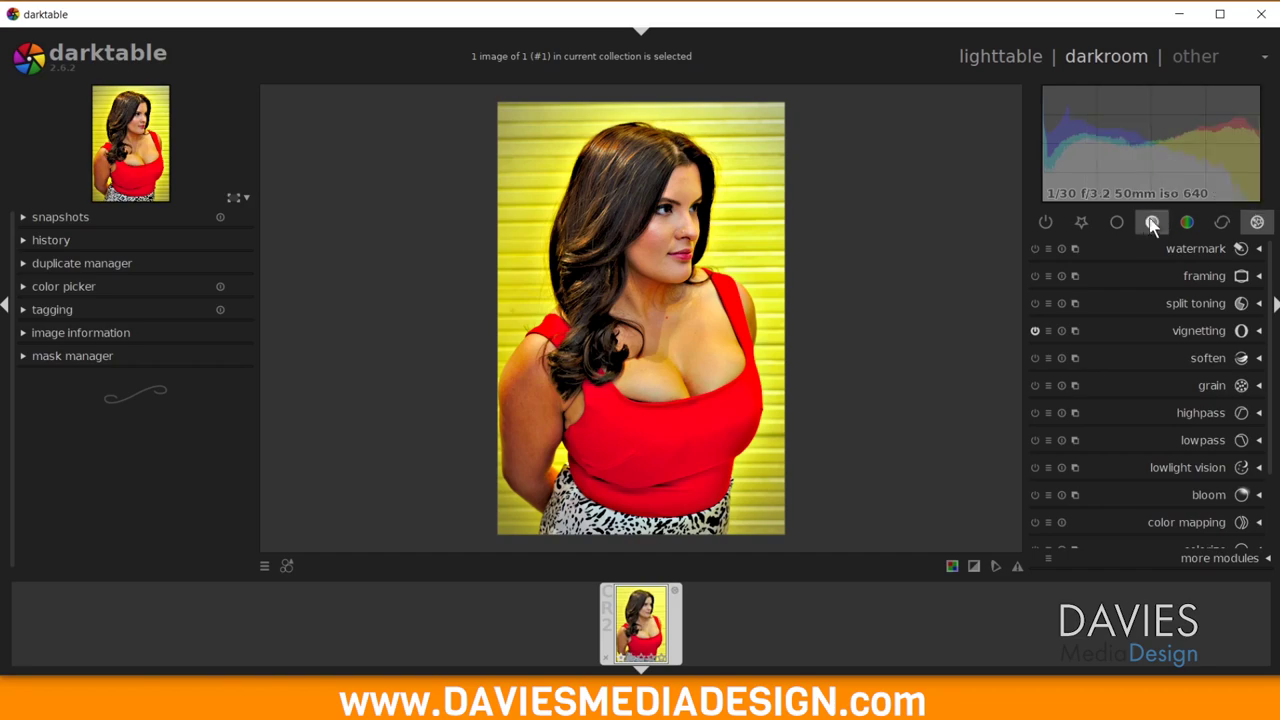
left_click(1085, 224)
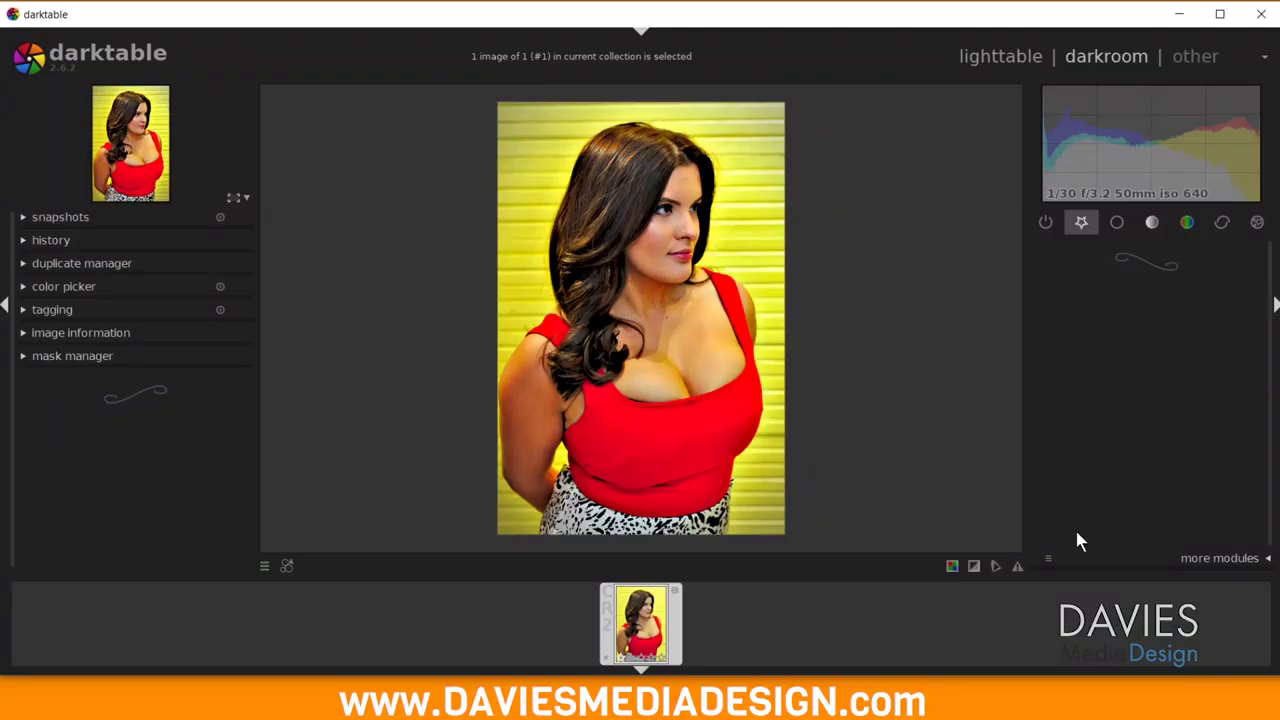
Step: Load the all modules subset and look through the basic, color, correction and effects module groups
left_click(1048, 561)
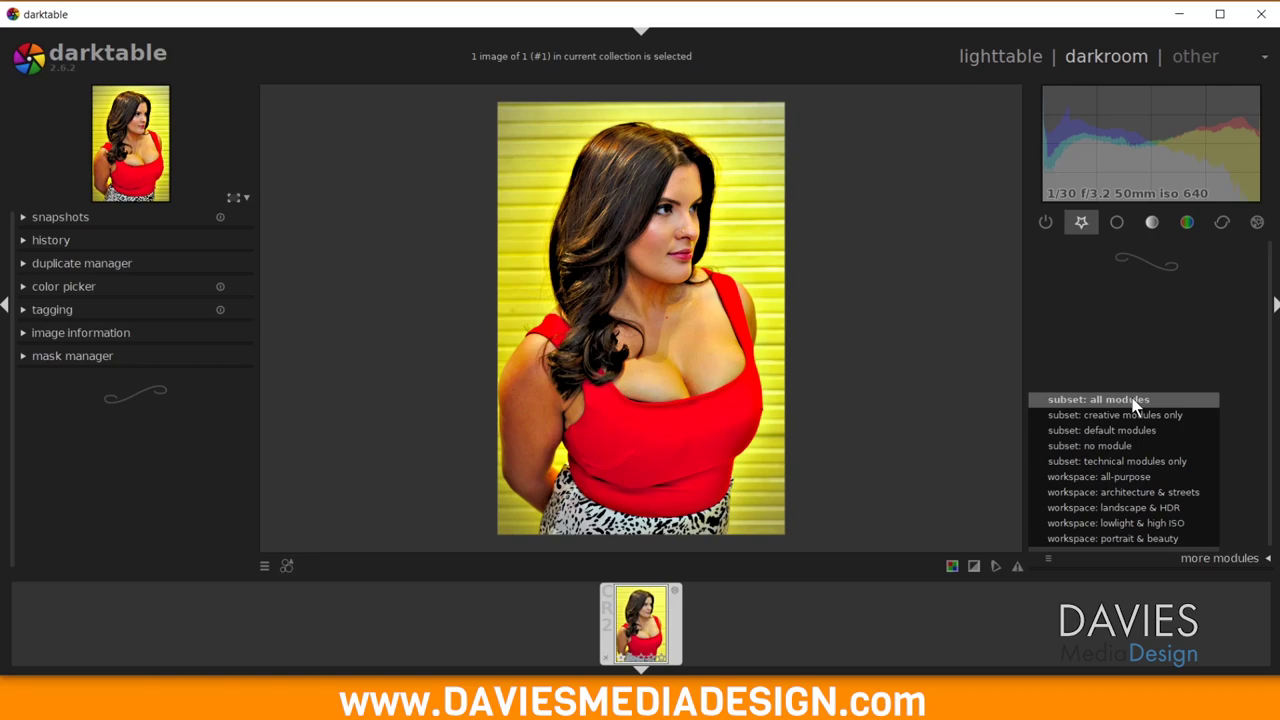
left_click(1135, 401)
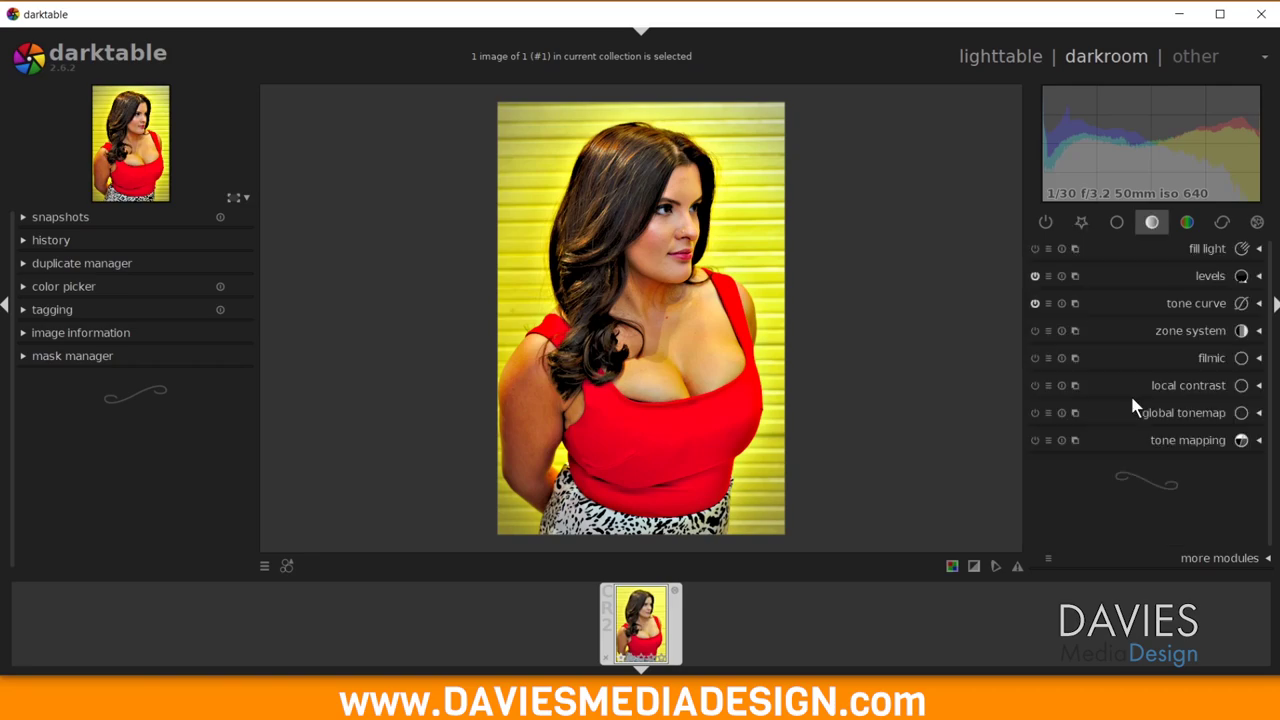
left_click(1117, 225)
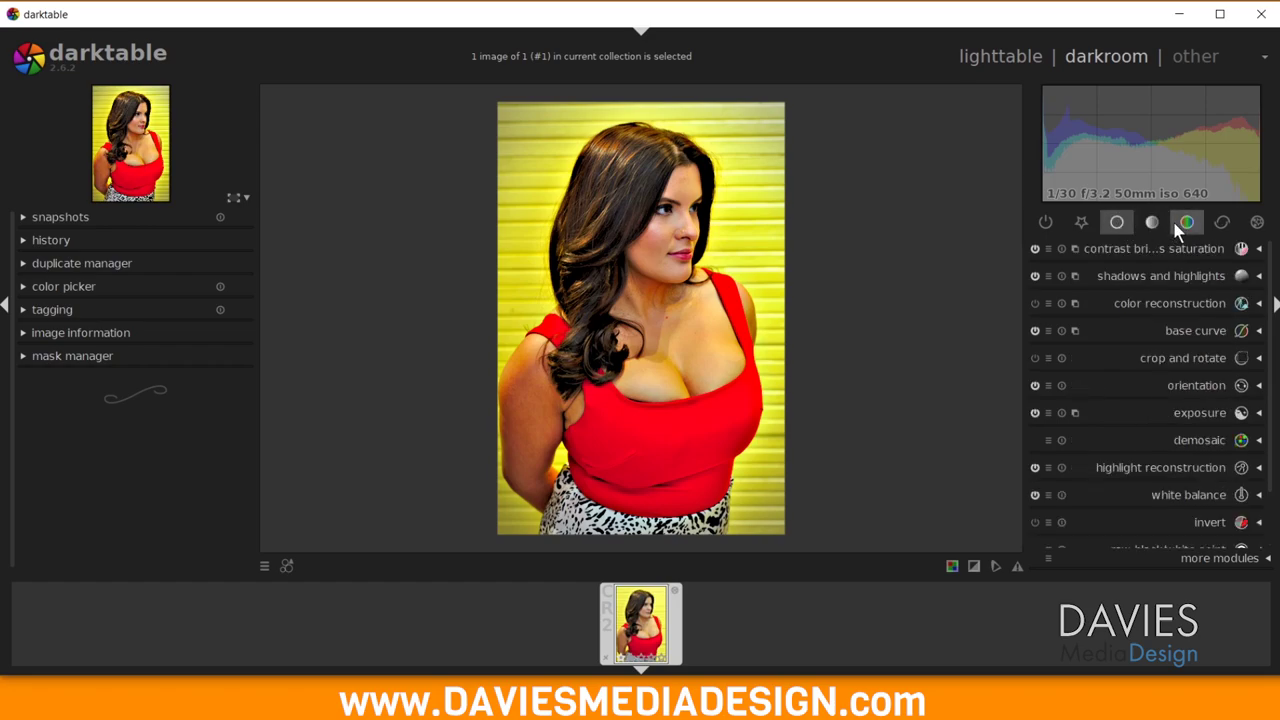
left_click(1187, 222)
left_click(1222, 222)
left_click(1255, 222)
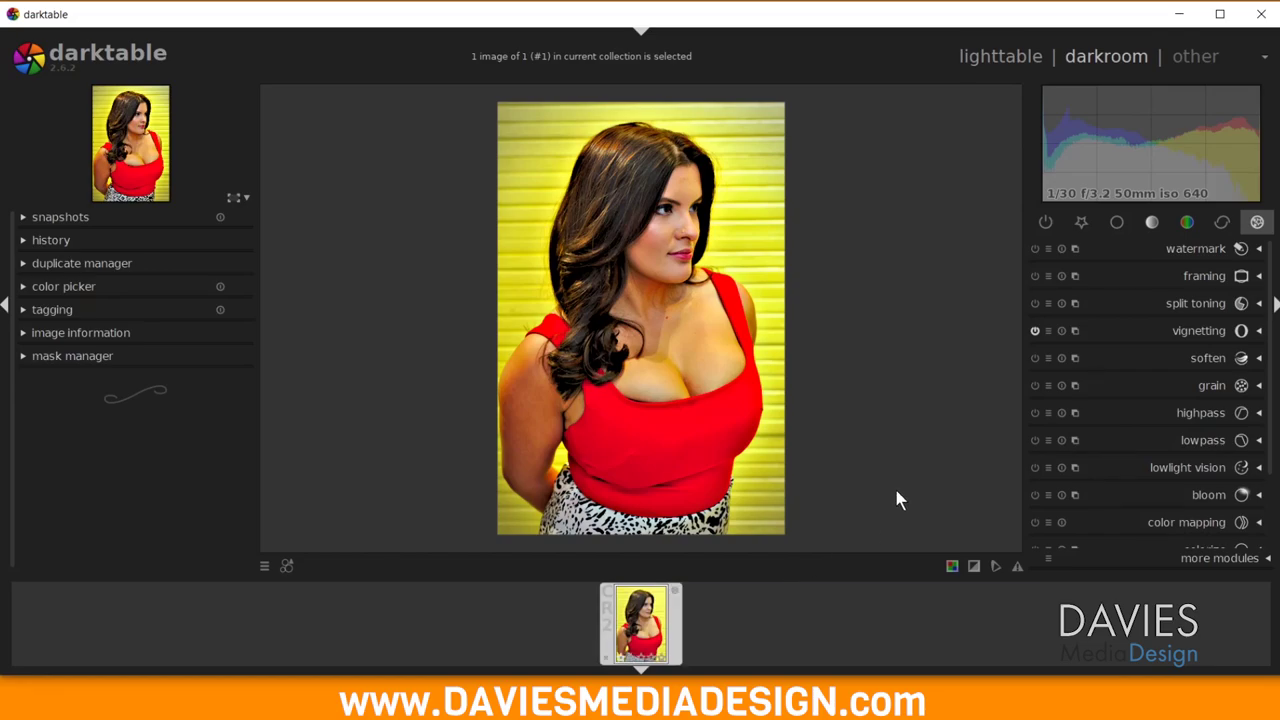
Step: Mark the exposure module in the basic group as a favourite
left_click(1117, 222)
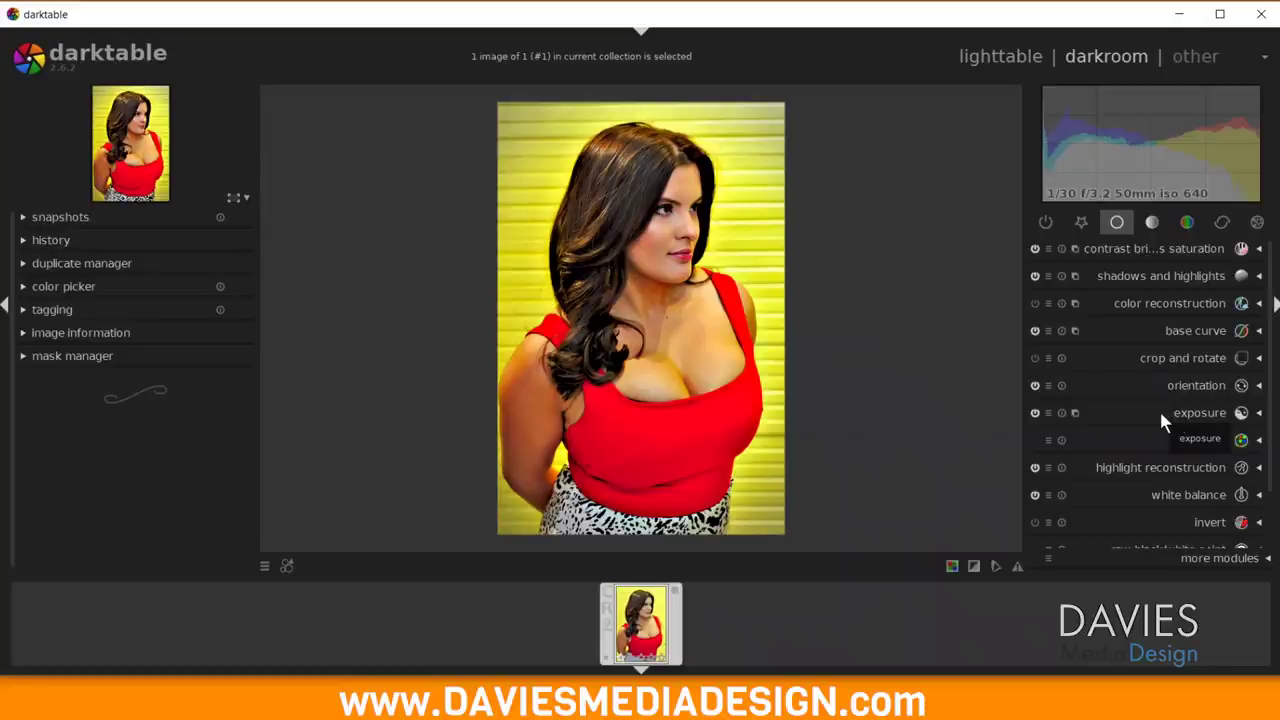
left_click(1048, 413)
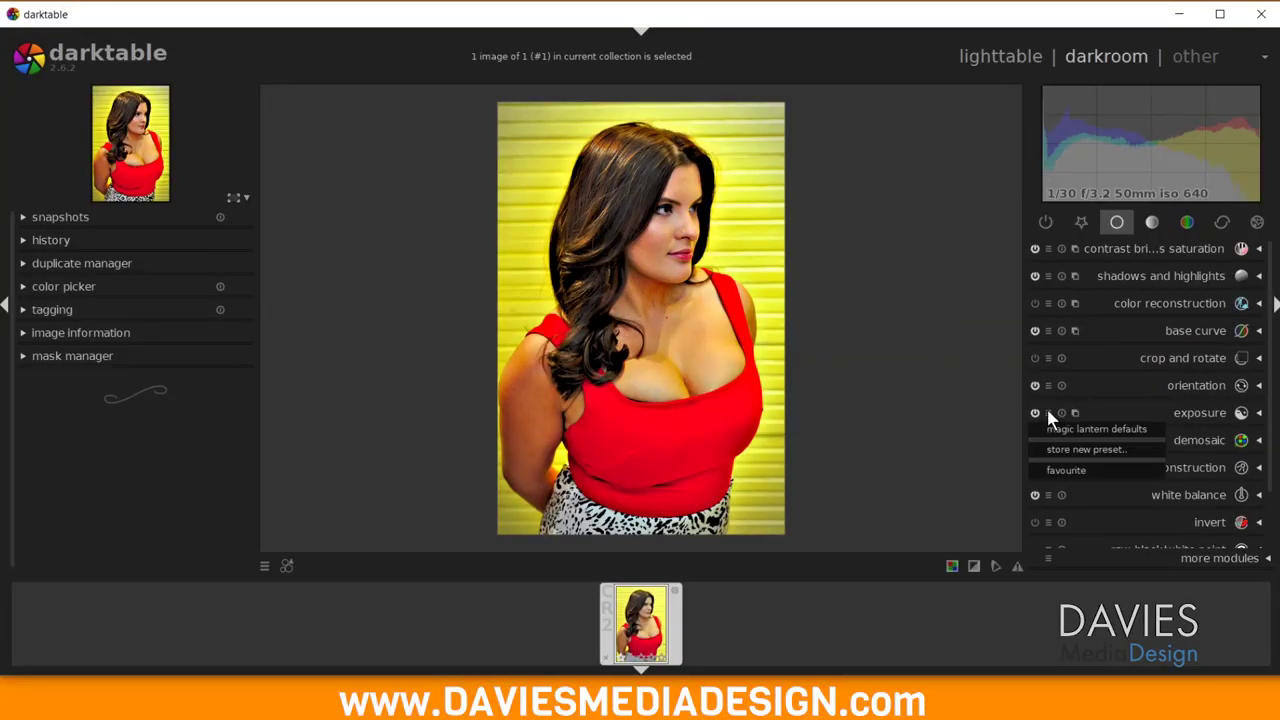
left_click(1048, 413)
left_click(1048, 413)
left_click(1078, 478)
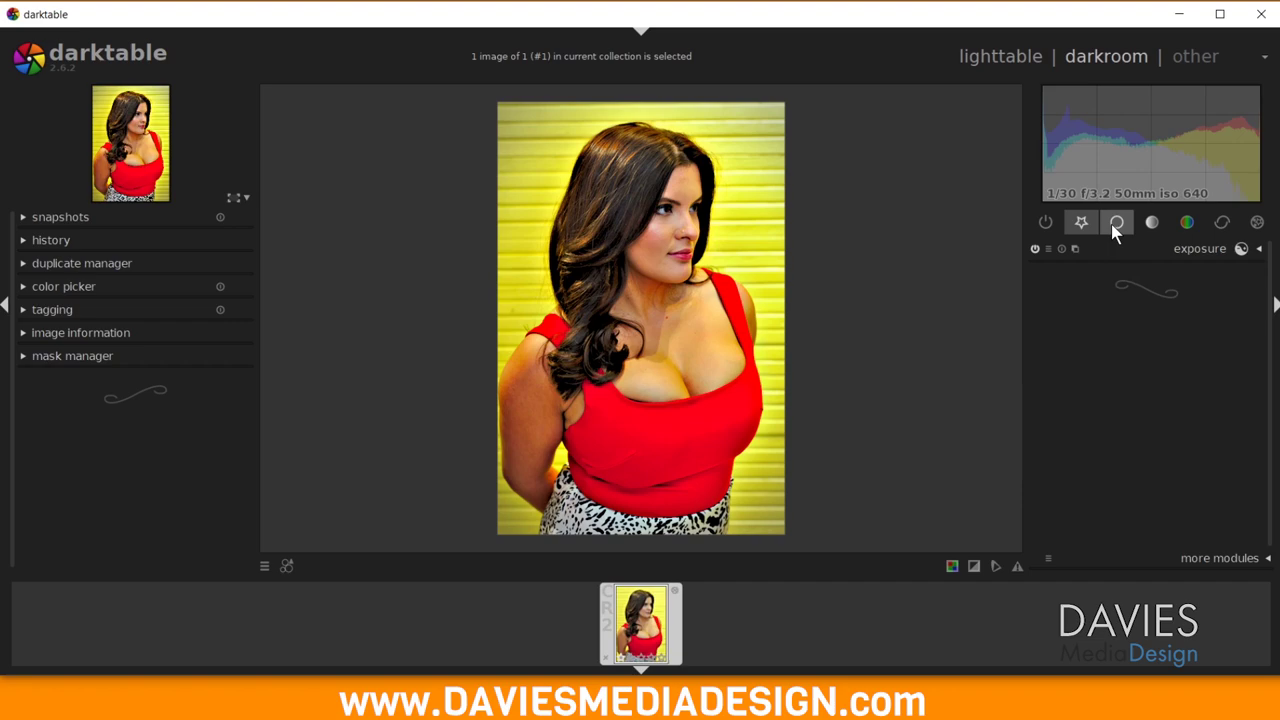
Step: Expand the contrast brightness saturation module in the basic group and mark it as a favourite
left_click(1116, 224)
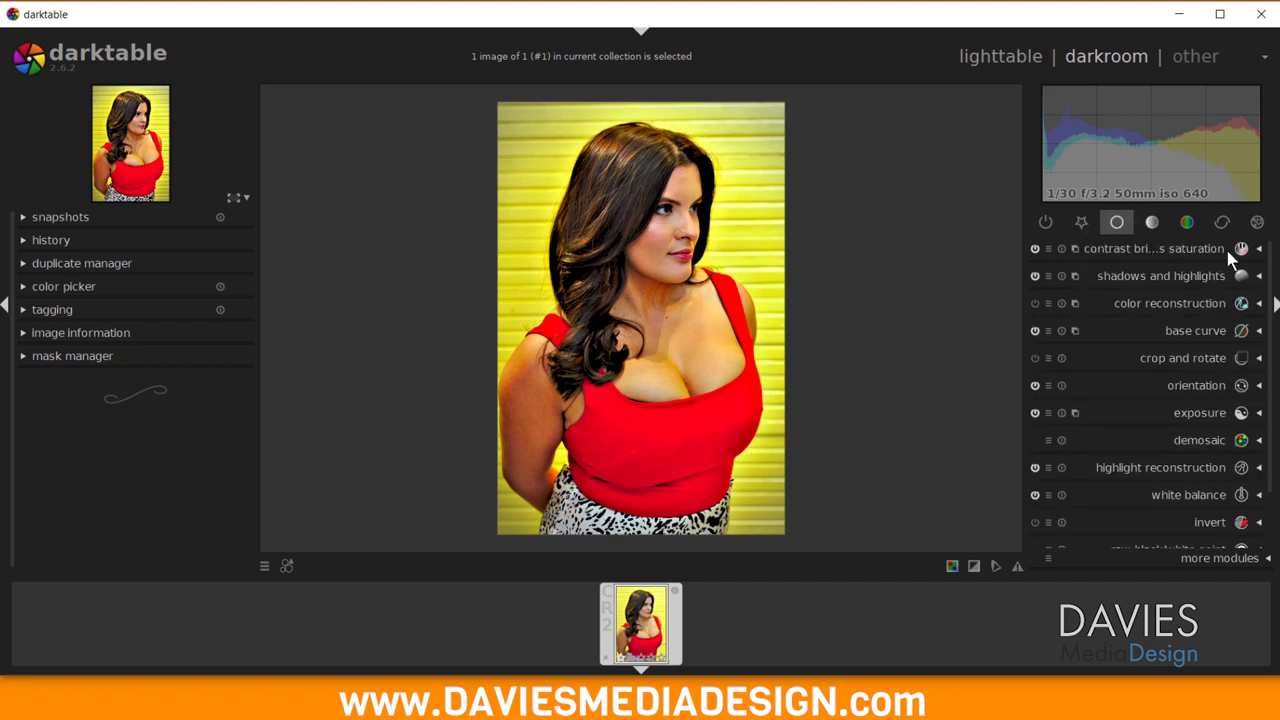
left_click(1259, 250)
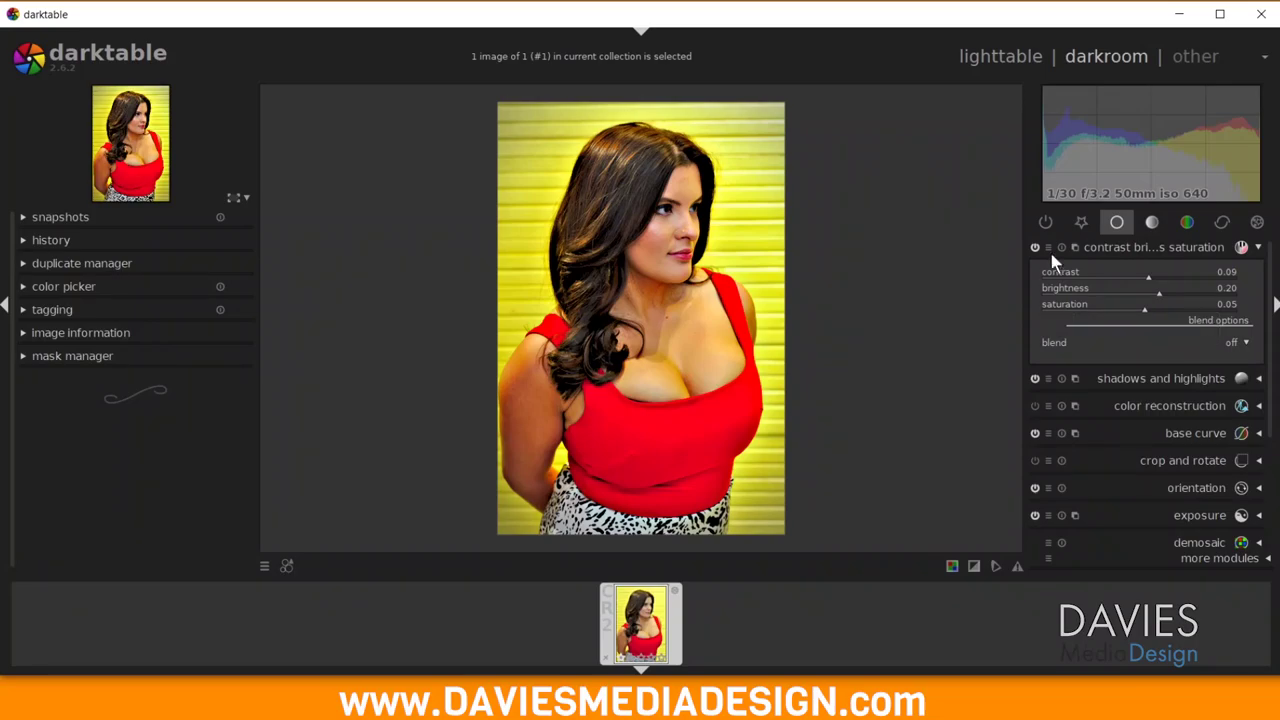
left_click(1048, 247)
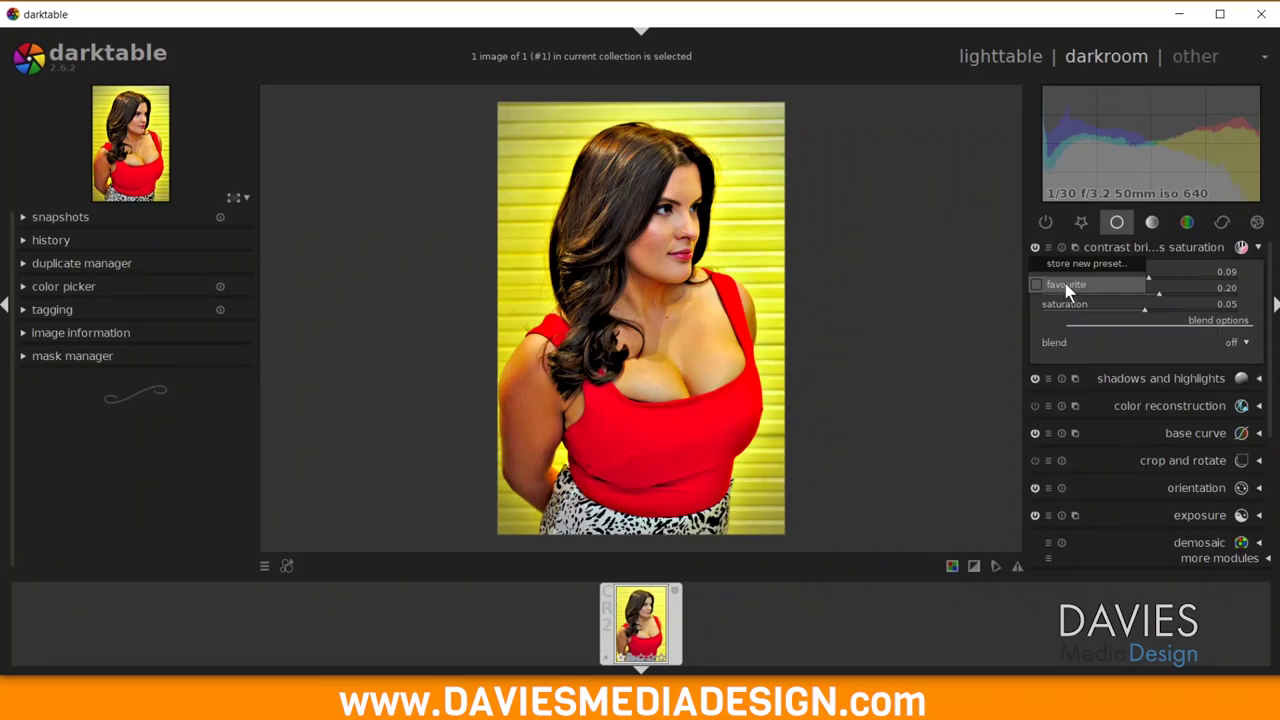
left_click(1065, 284)
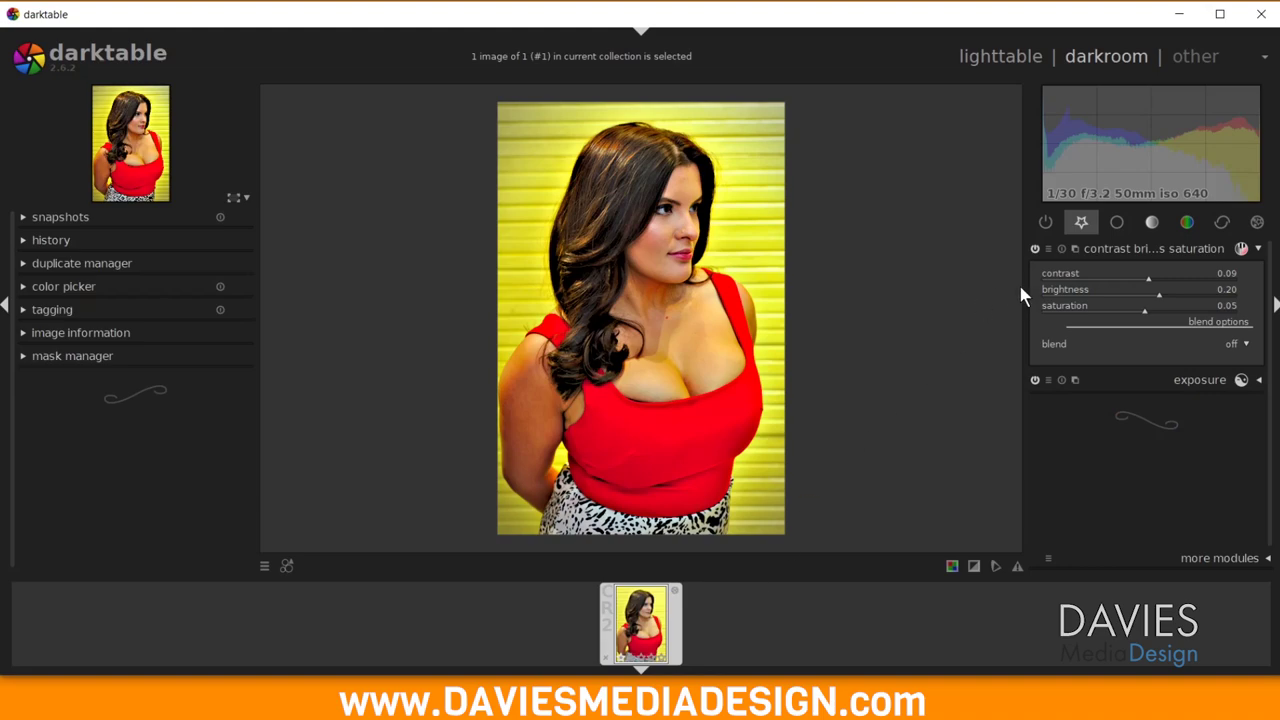
Step: Expand the shadows and highlights module in the basic group and mark it as a favourite
left_click(1117, 222)
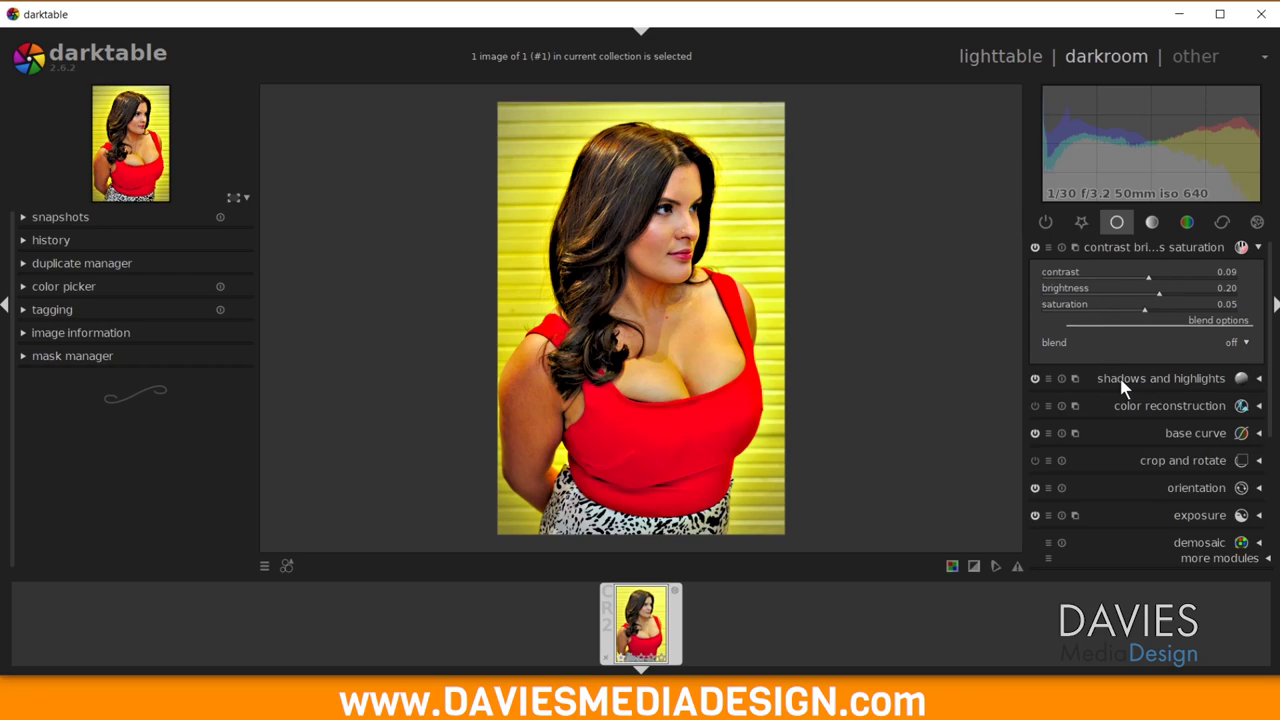
left_click(1247, 379)
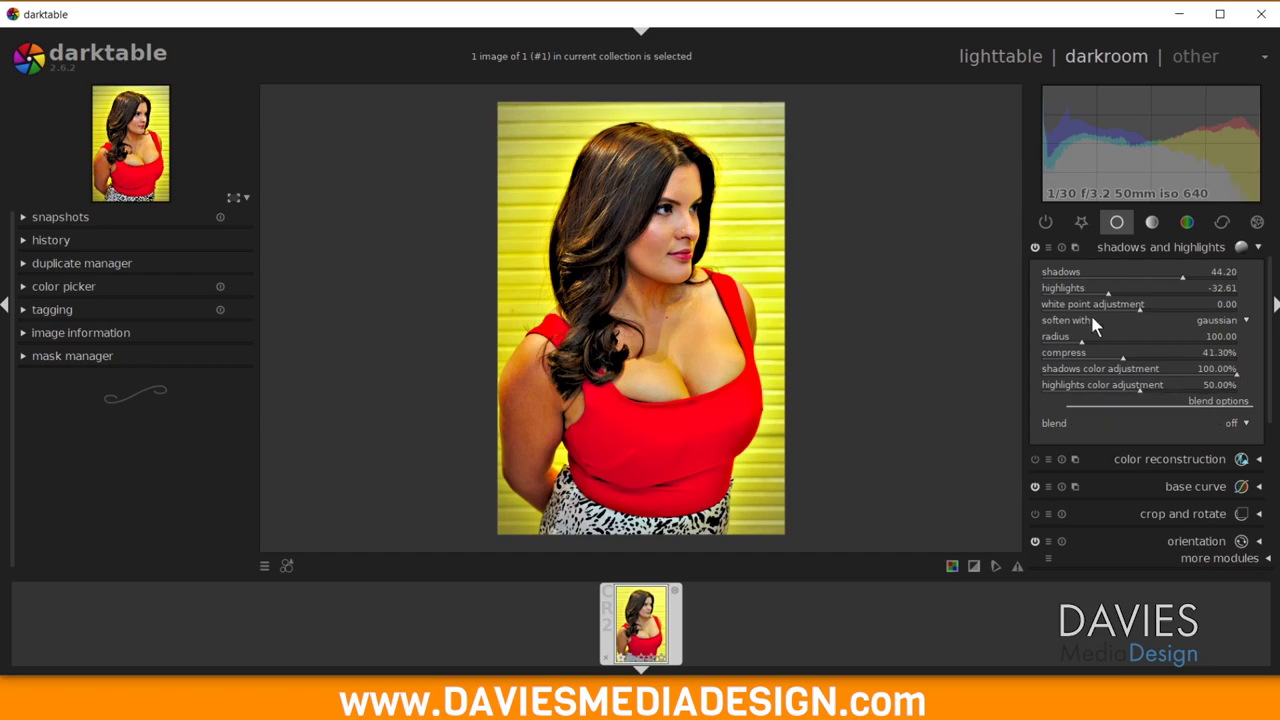
left_click(1048, 248)
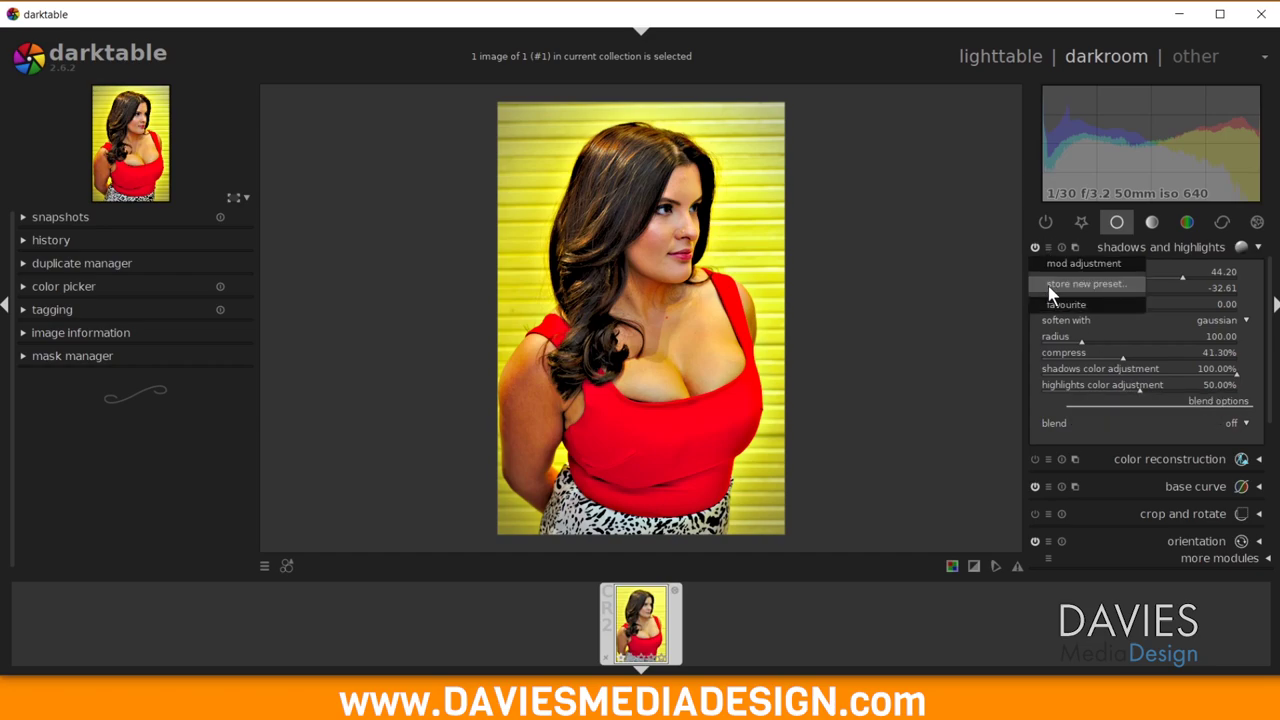
left_click(1078, 304)
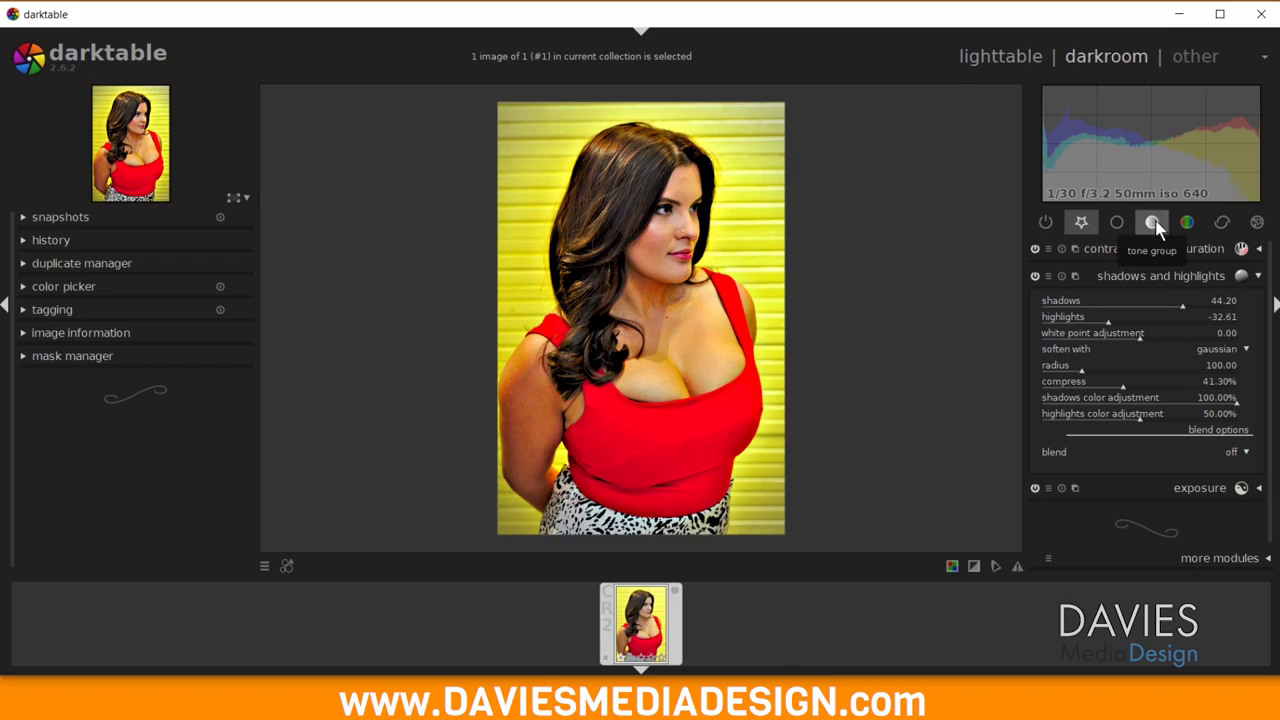
Step: Expand the levels module in the tone group and mark it as a favourite
left_click(1155, 225)
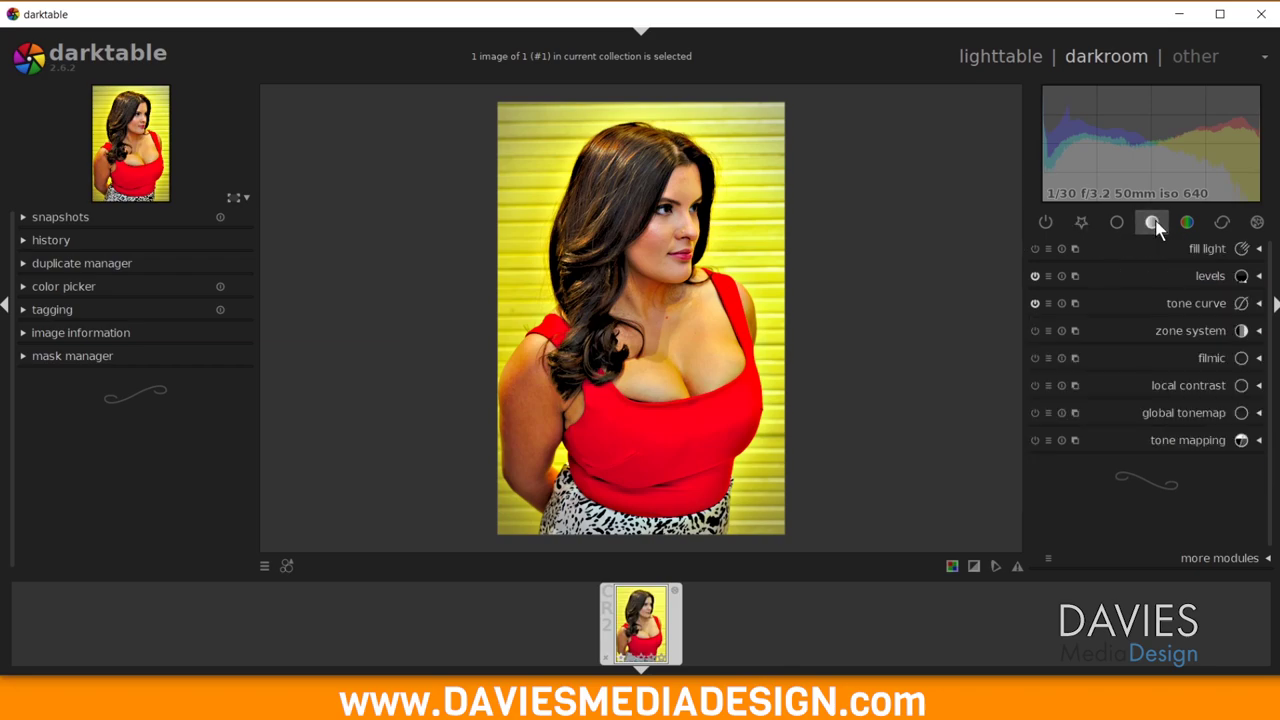
left_click(1259, 278)
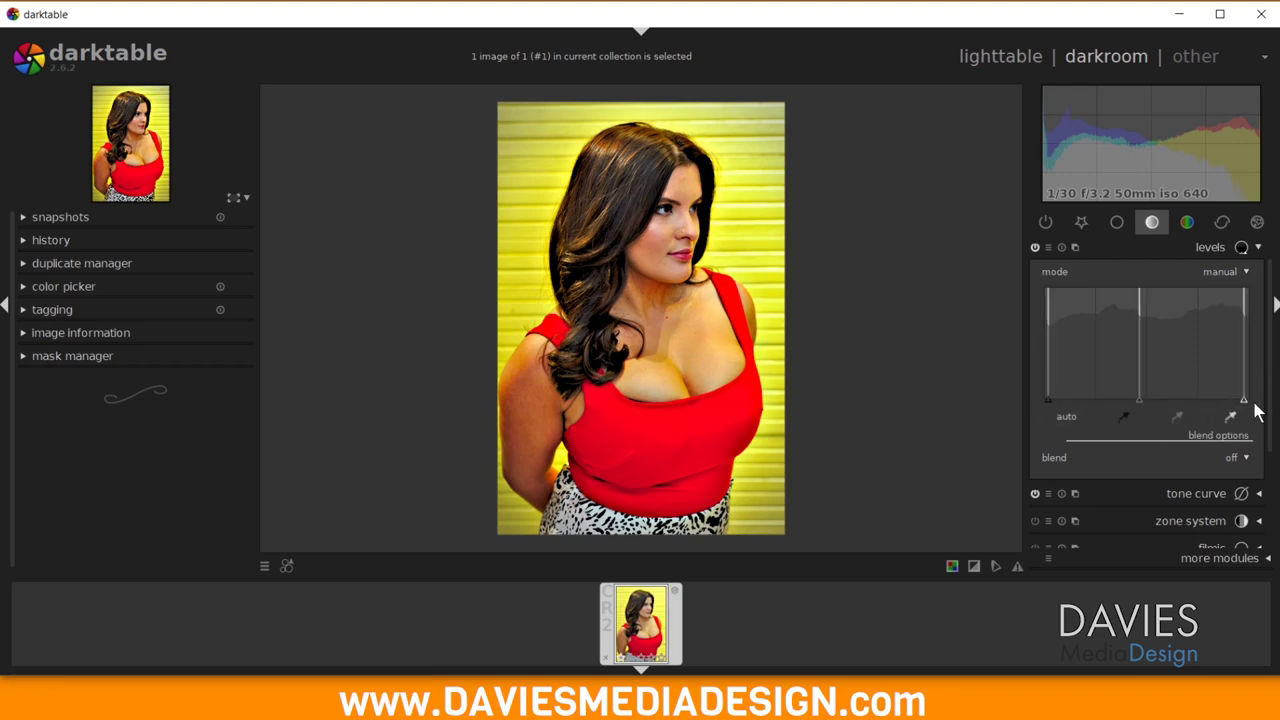
left_click(1047, 248)
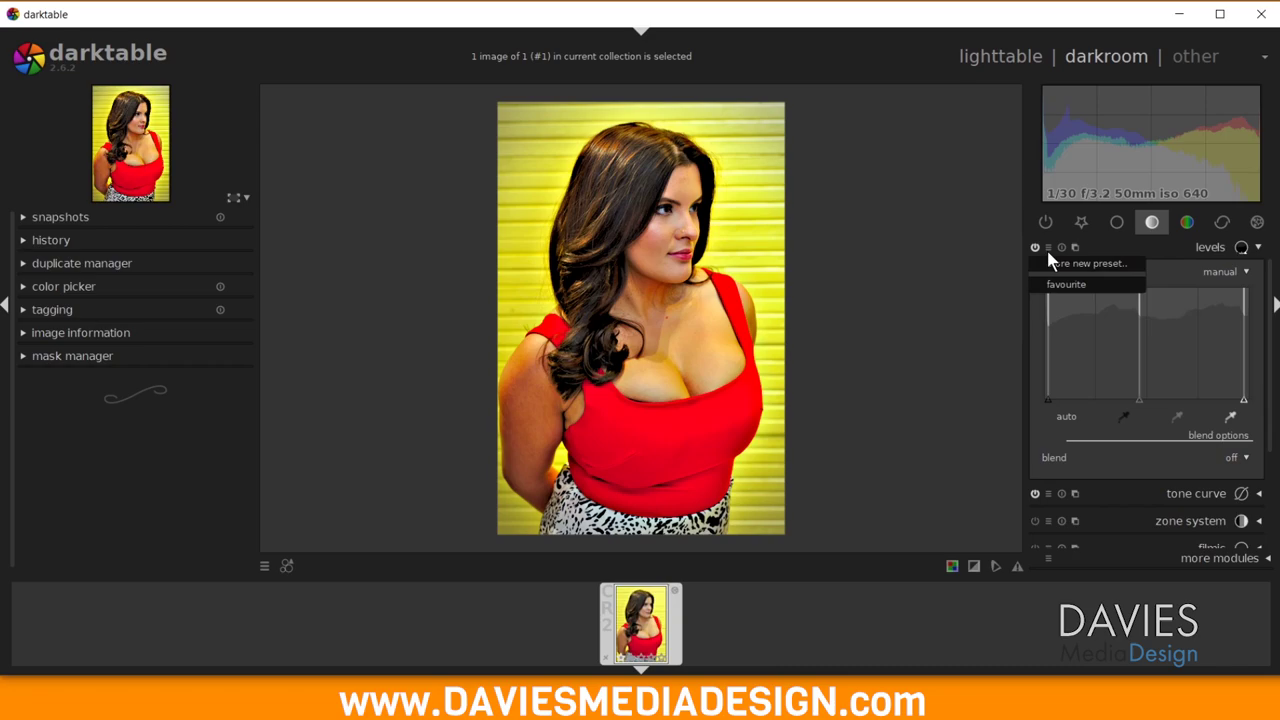
left_click(1097, 285)
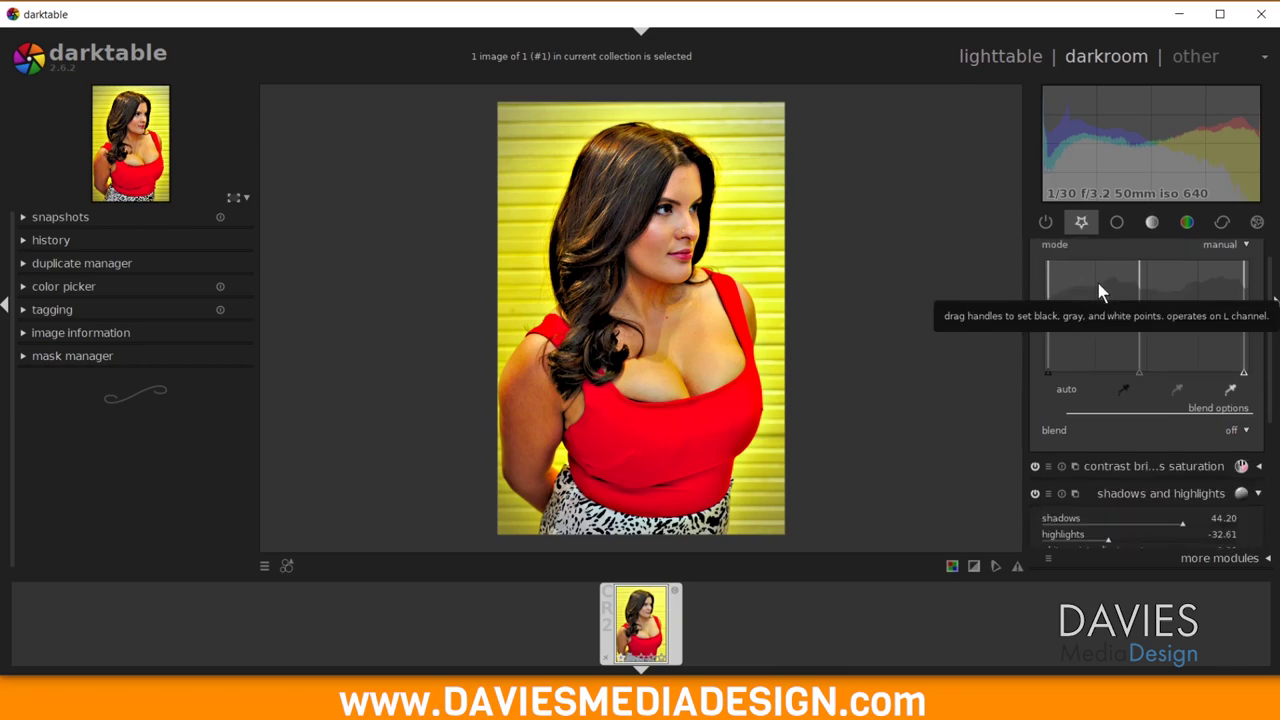
Step: Show the favourites group and collapse the levels module in it
left_click(1079, 225)
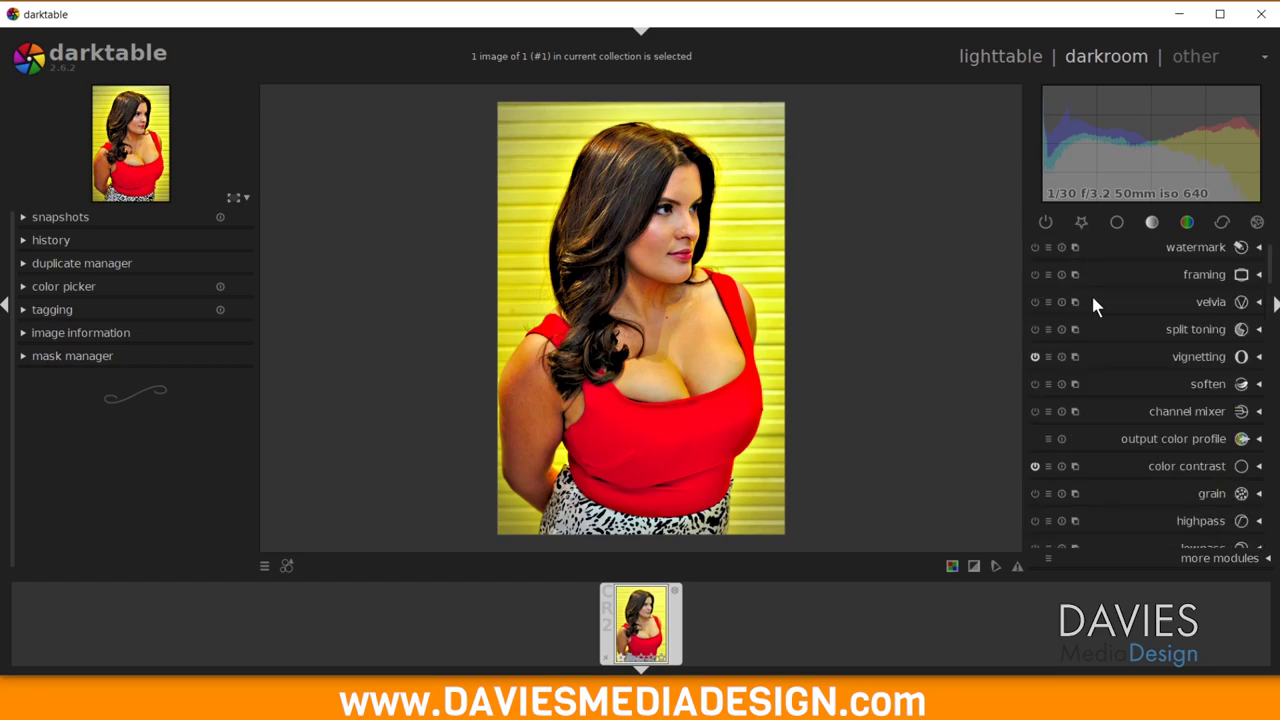
left_click(1081, 225)
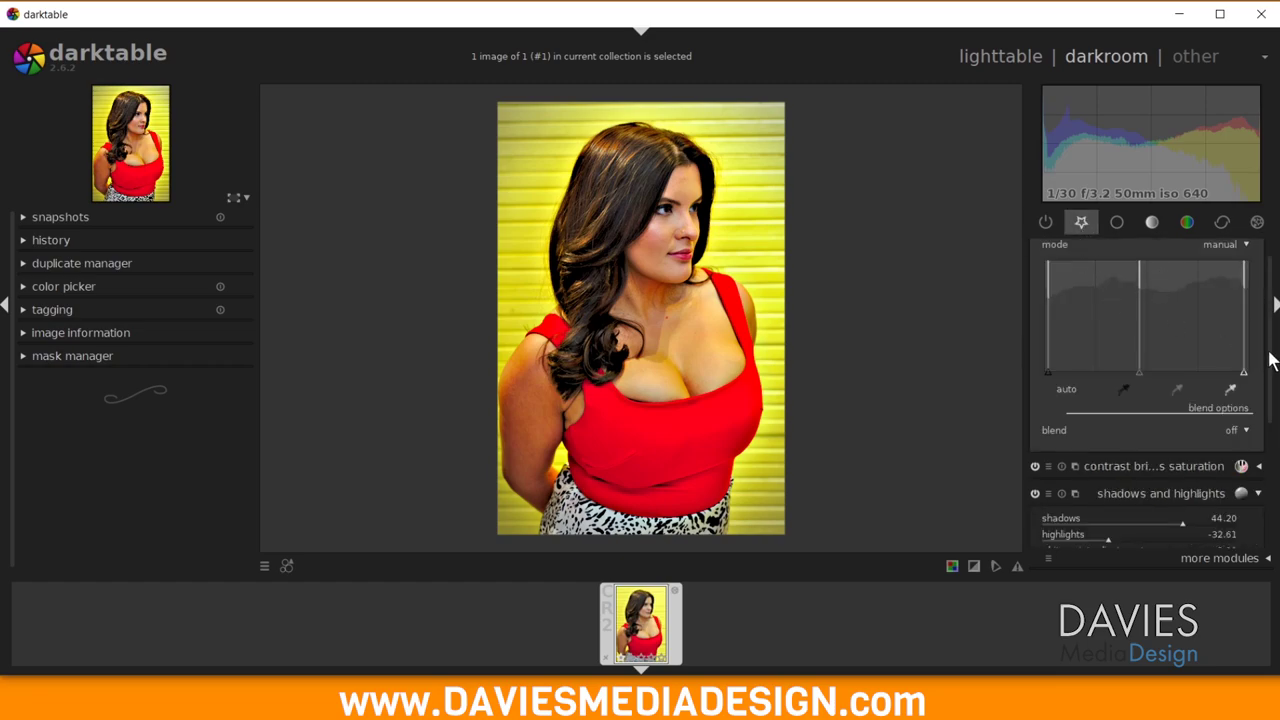
scroll(1271, 358, "up", 1)
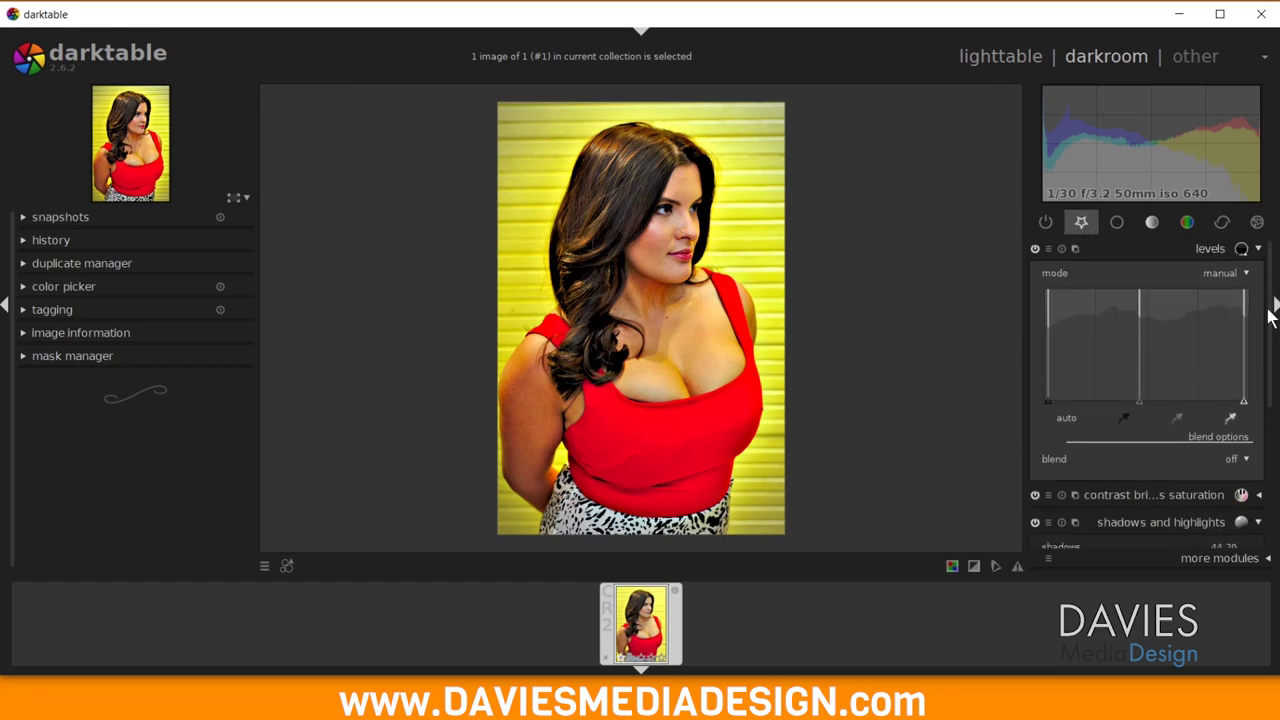
left_click(1257, 247)
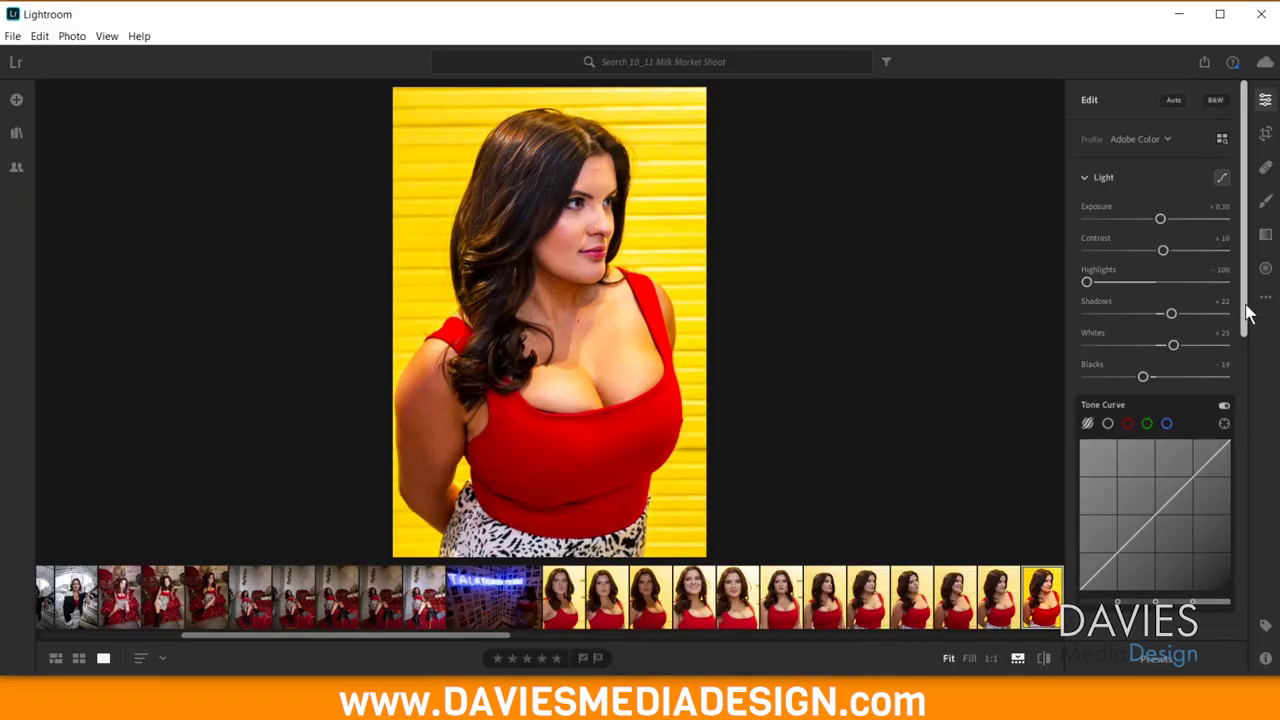
Step: Switch to darktable, expand the tone curve module in the tone group and mark it as a favourite
scroll(1249, 343, "down", 3)
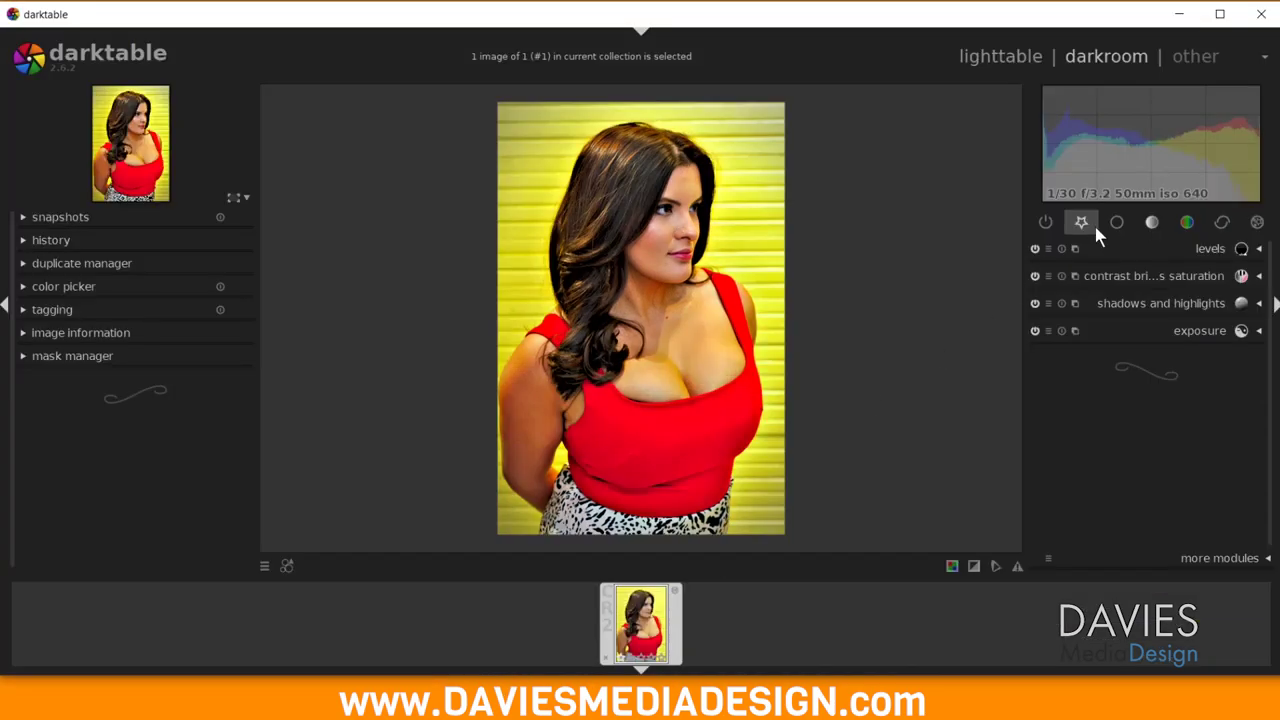
left_click(1154, 224)
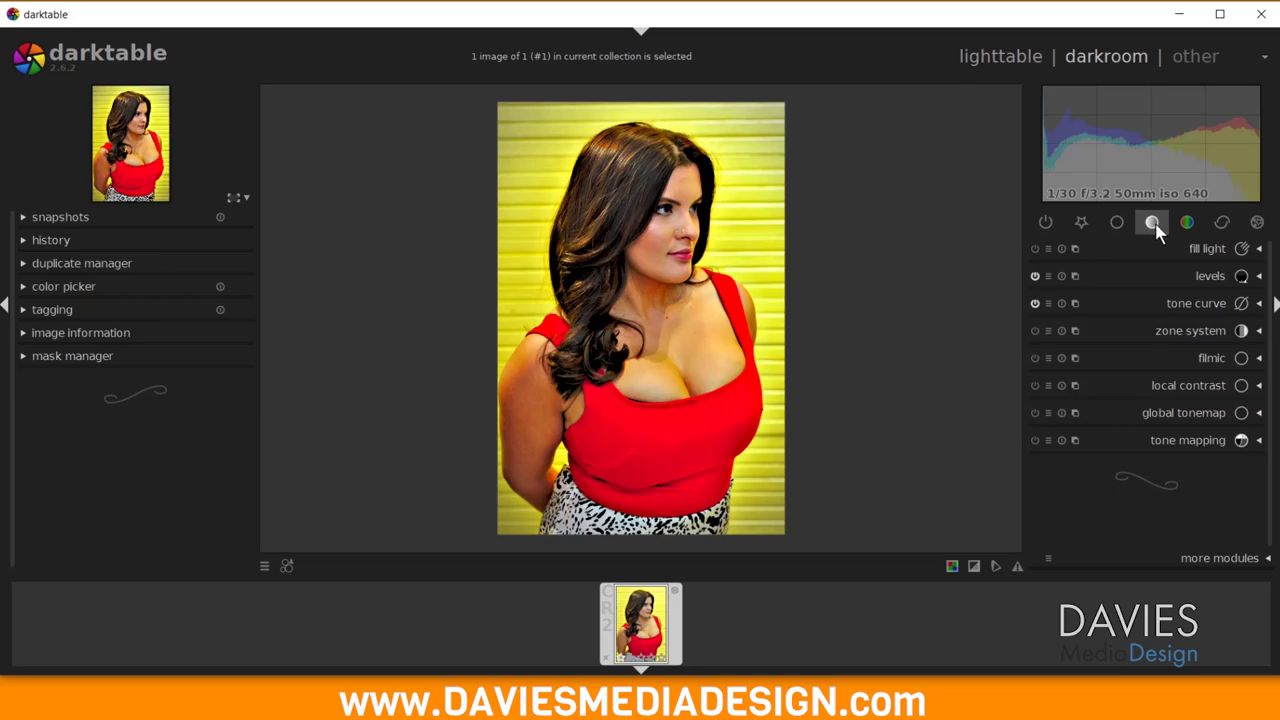
left_click(1260, 304)
left_click(1049, 248)
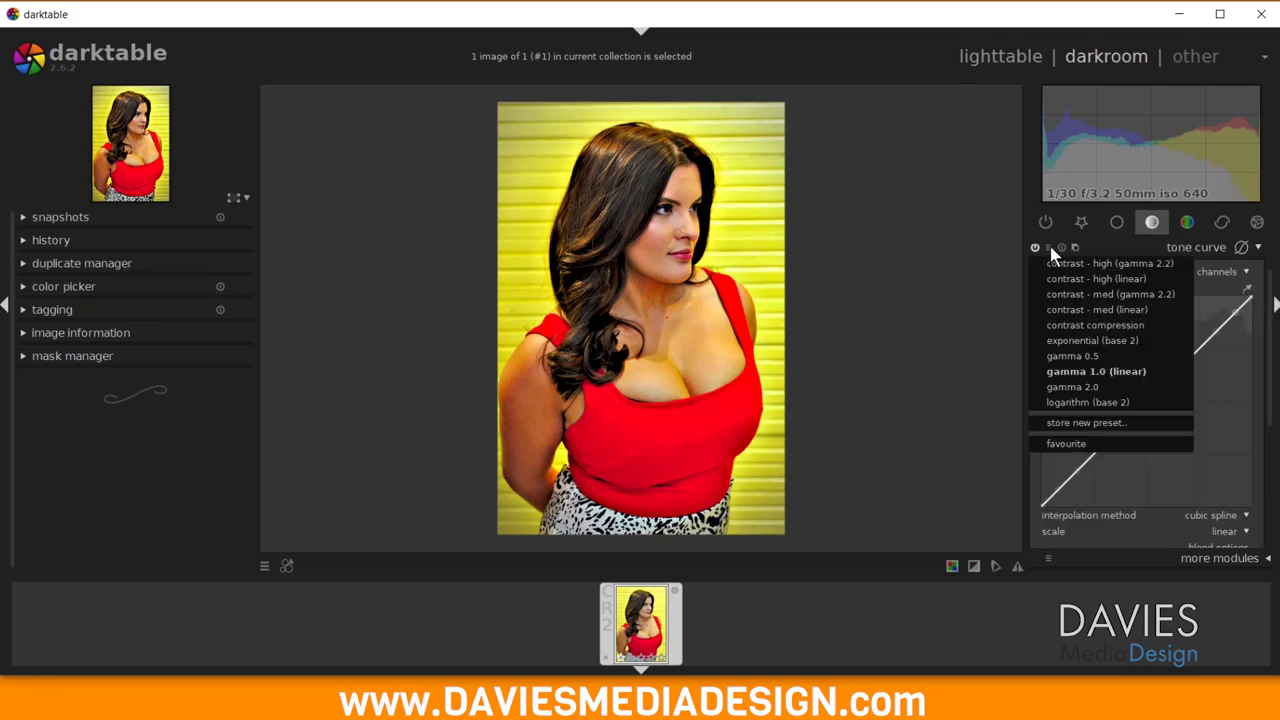
left_click(1070, 443)
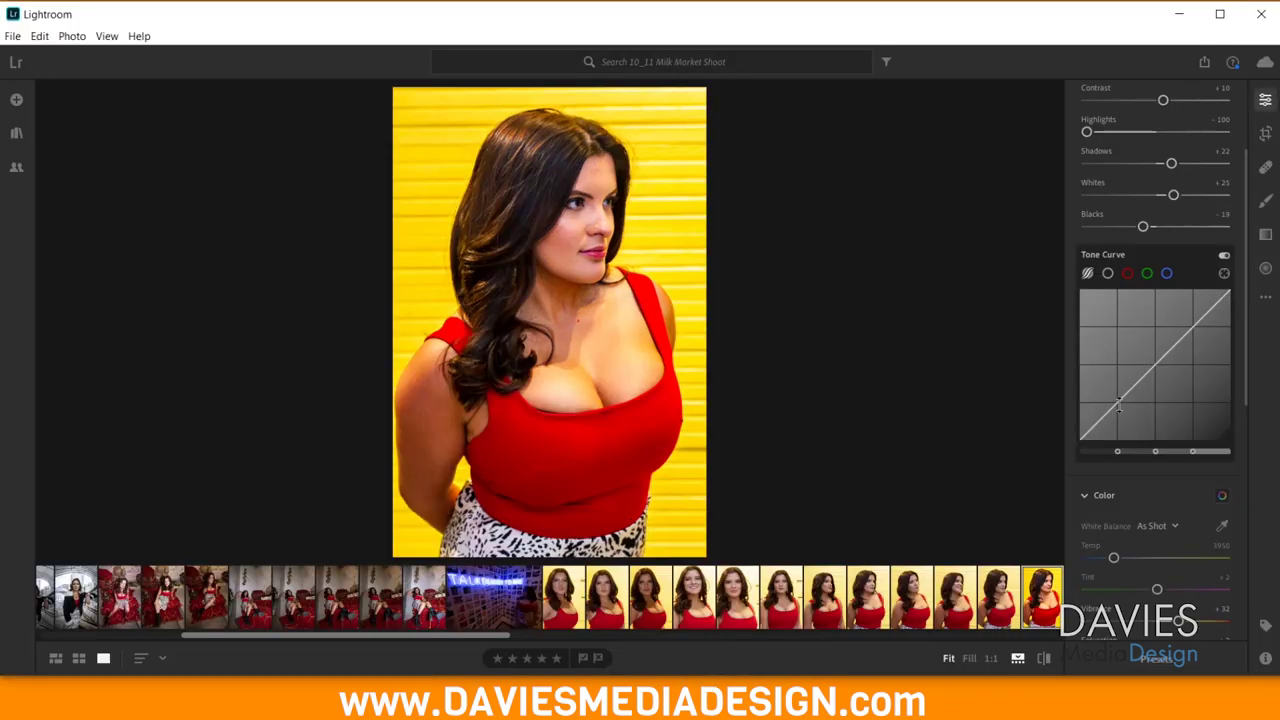
Step: Check Lightroom's Color section, then mark darktable's white balance module in the basic group as a favourite
left_click_drag(1248, 300, 1266, 451)
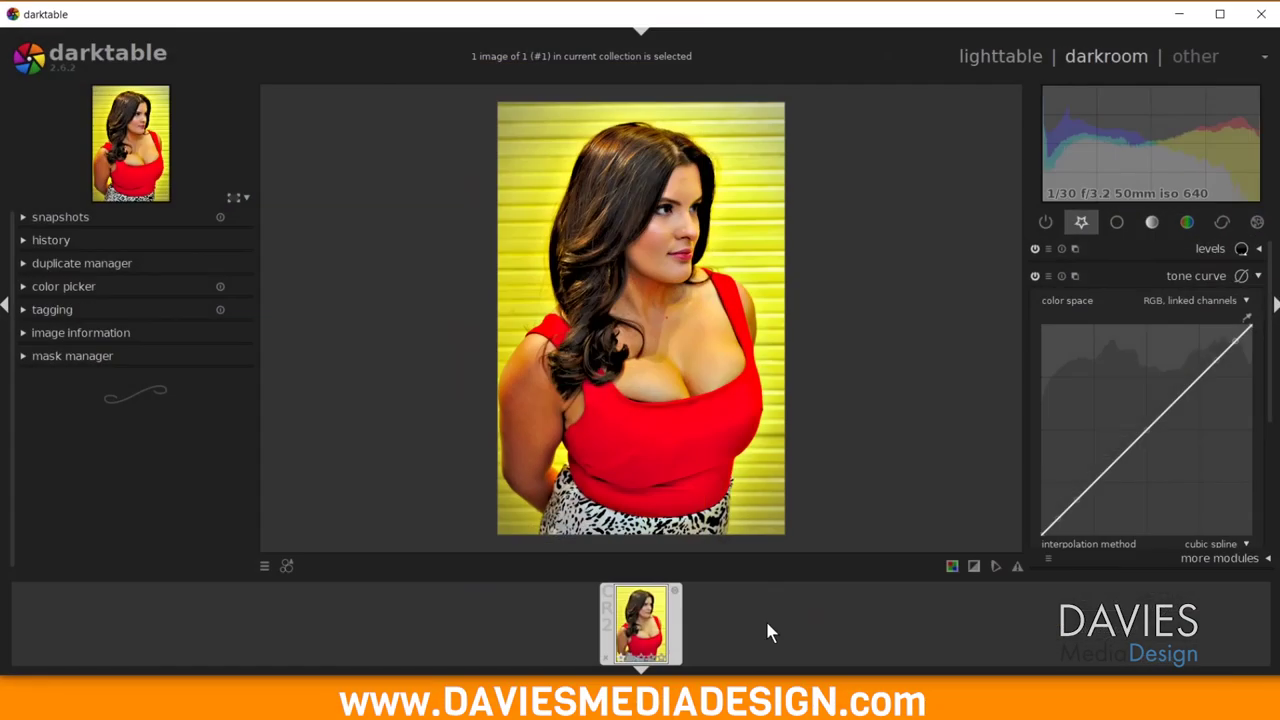
left_click(1119, 224)
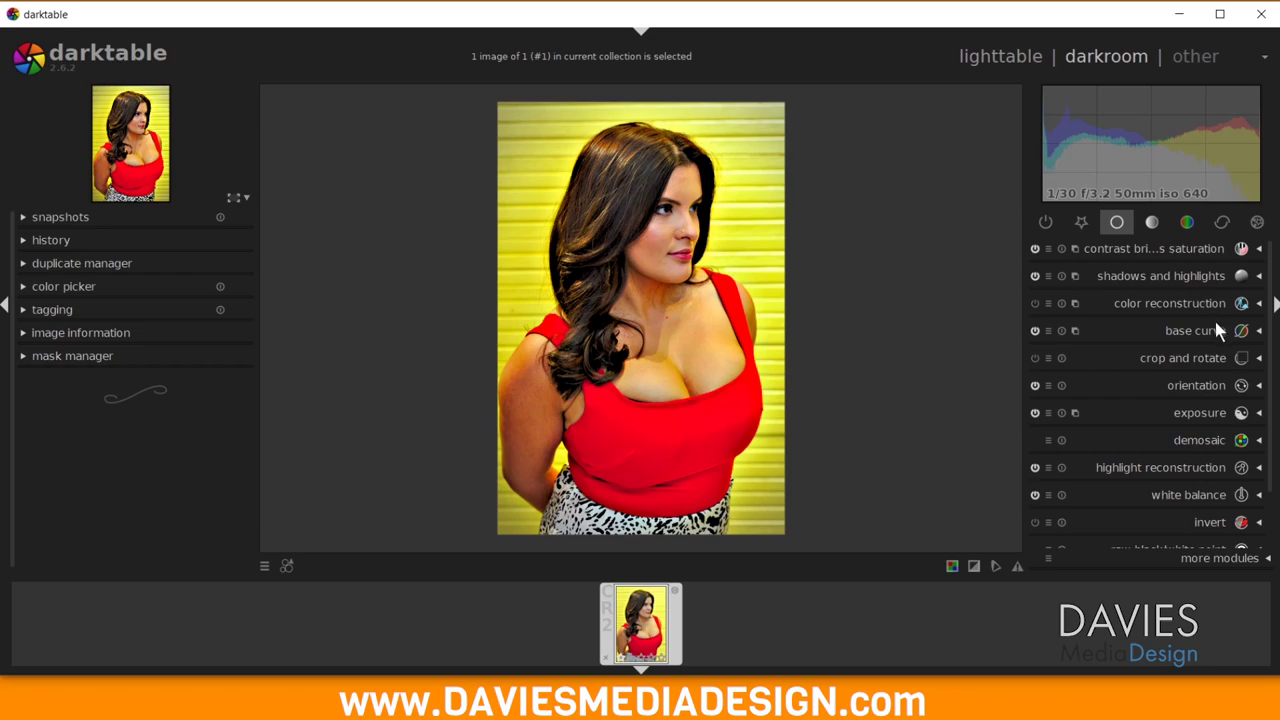
left_click_drag(1266, 475, 1270, 532)
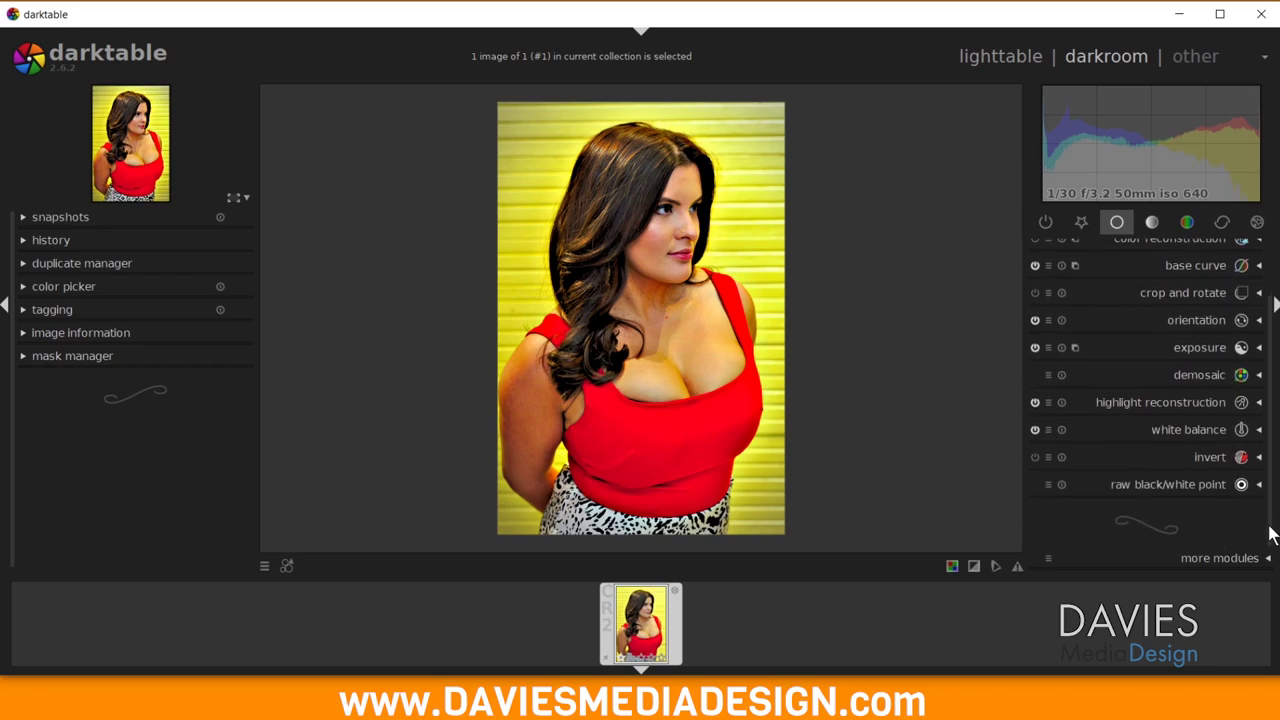
left_click(1259, 430)
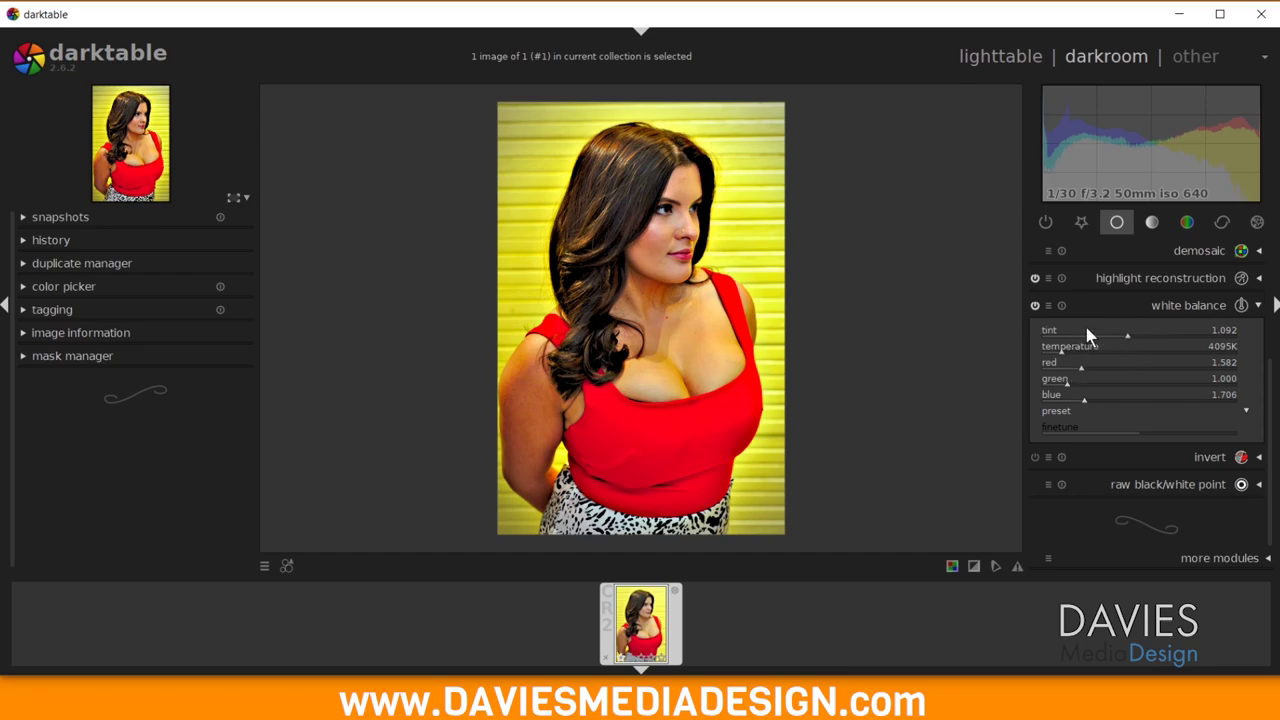
left_click(1048, 305)
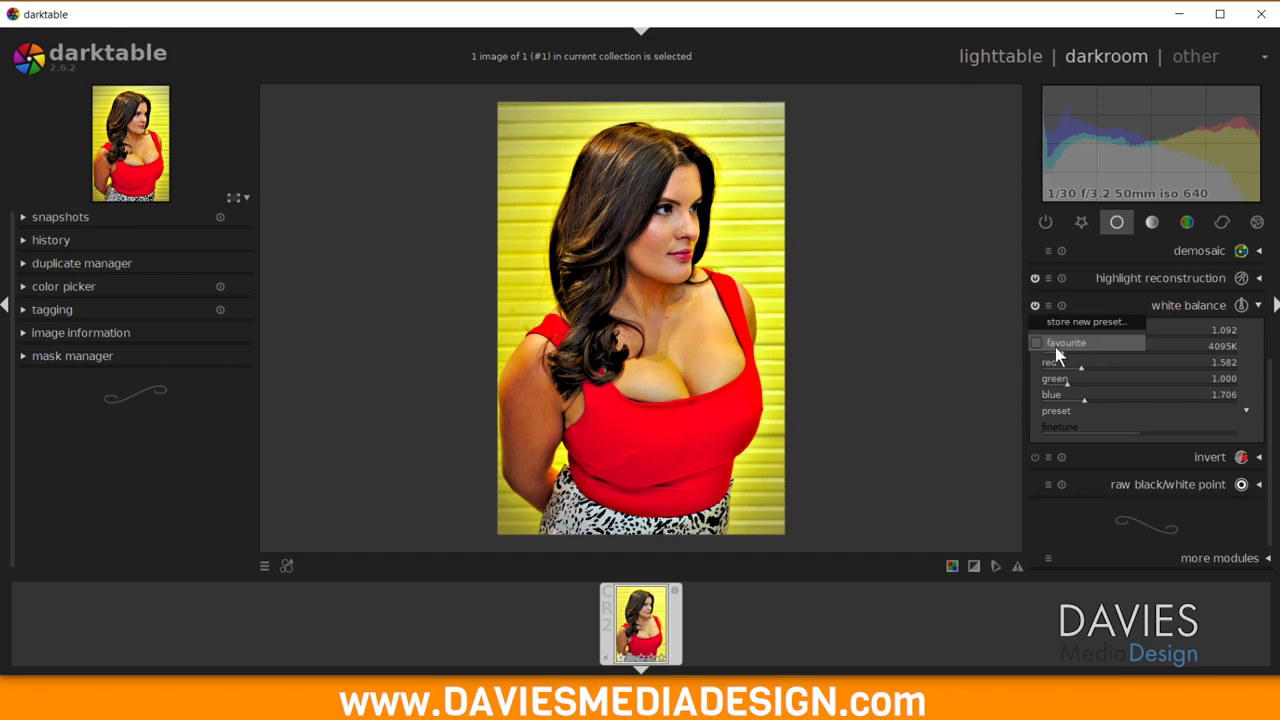
left_click(1063, 344)
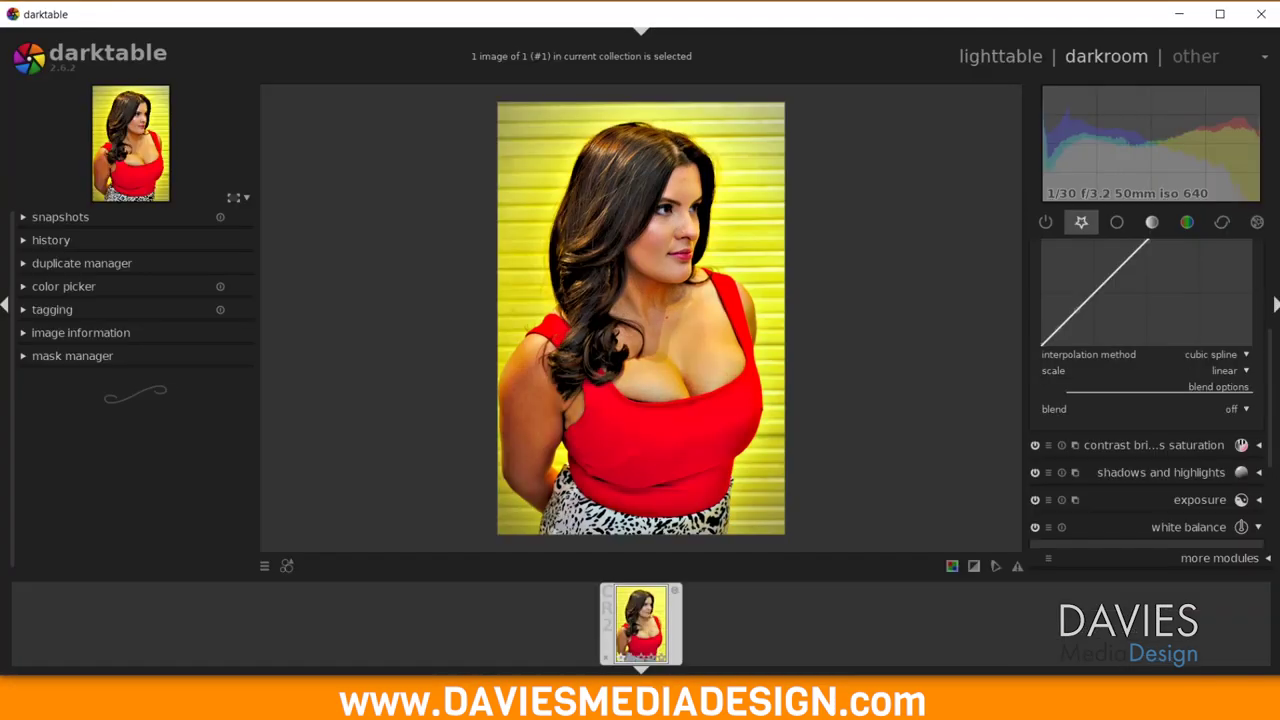
Step: Expand the vibrance module in the color group and mark it as a favourite
left_click(1187, 222)
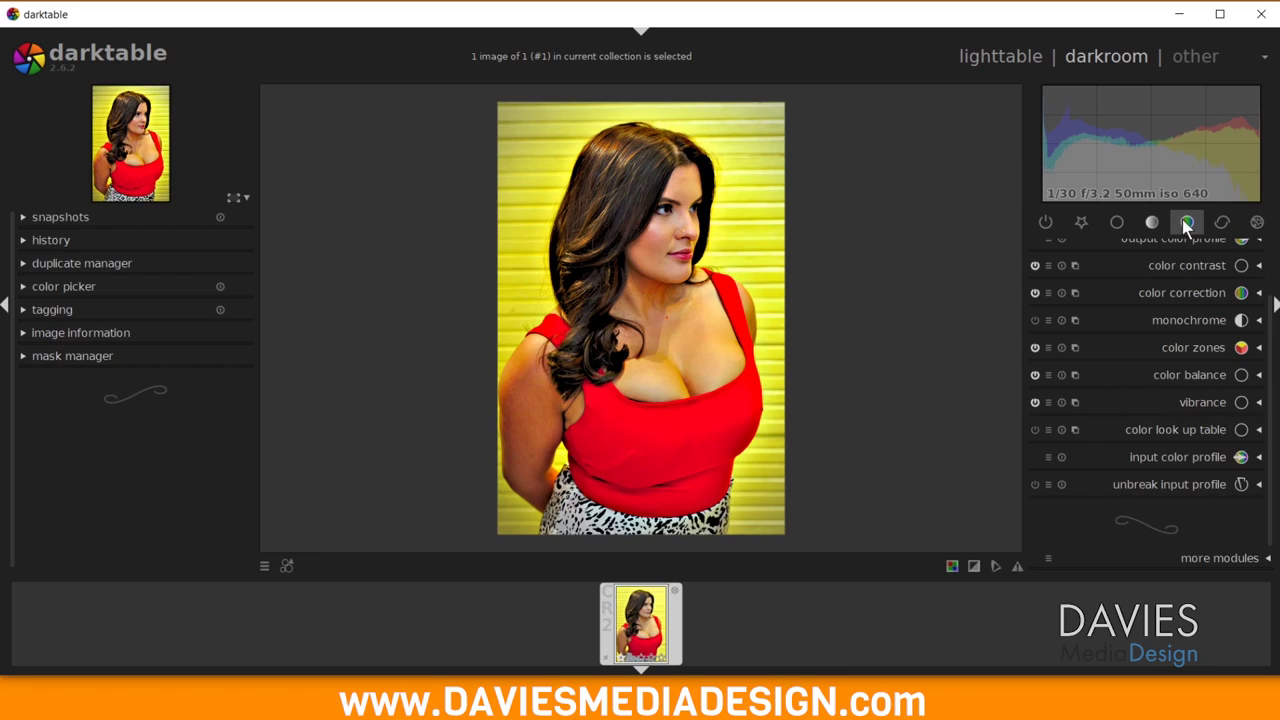
left_click(1262, 406)
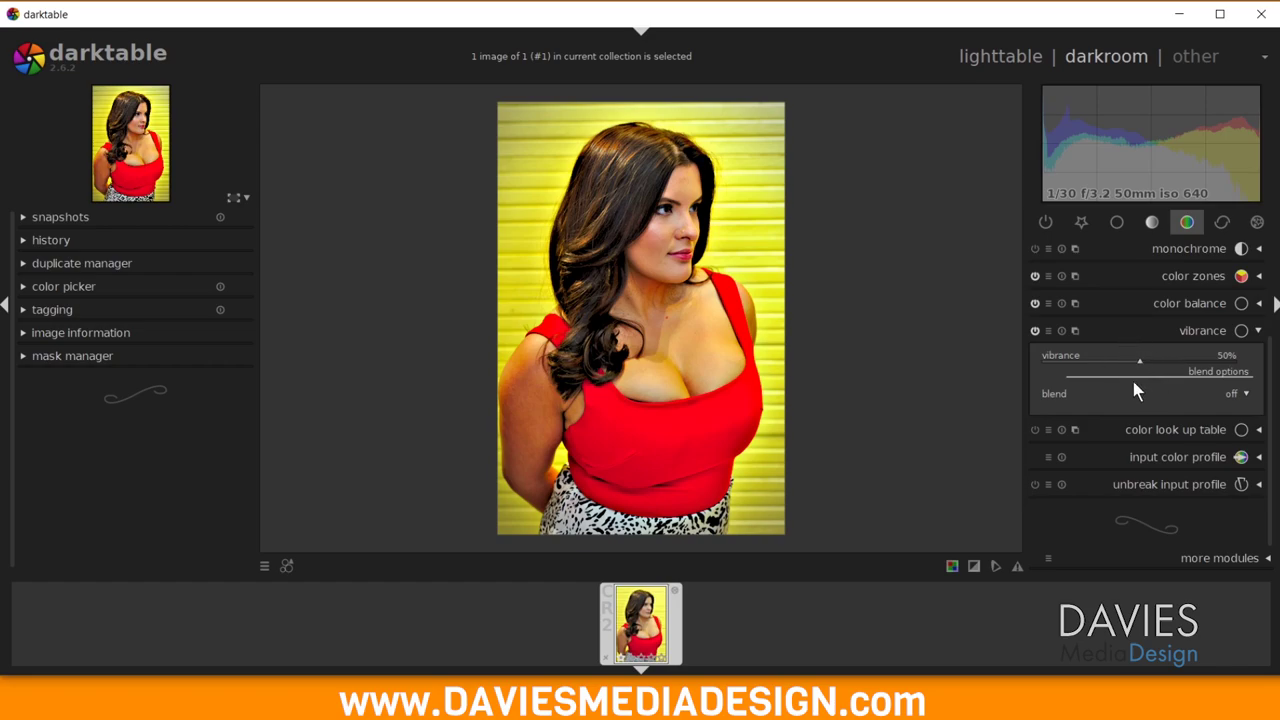
left_click(1048, 333)
left_click(1064, 365)
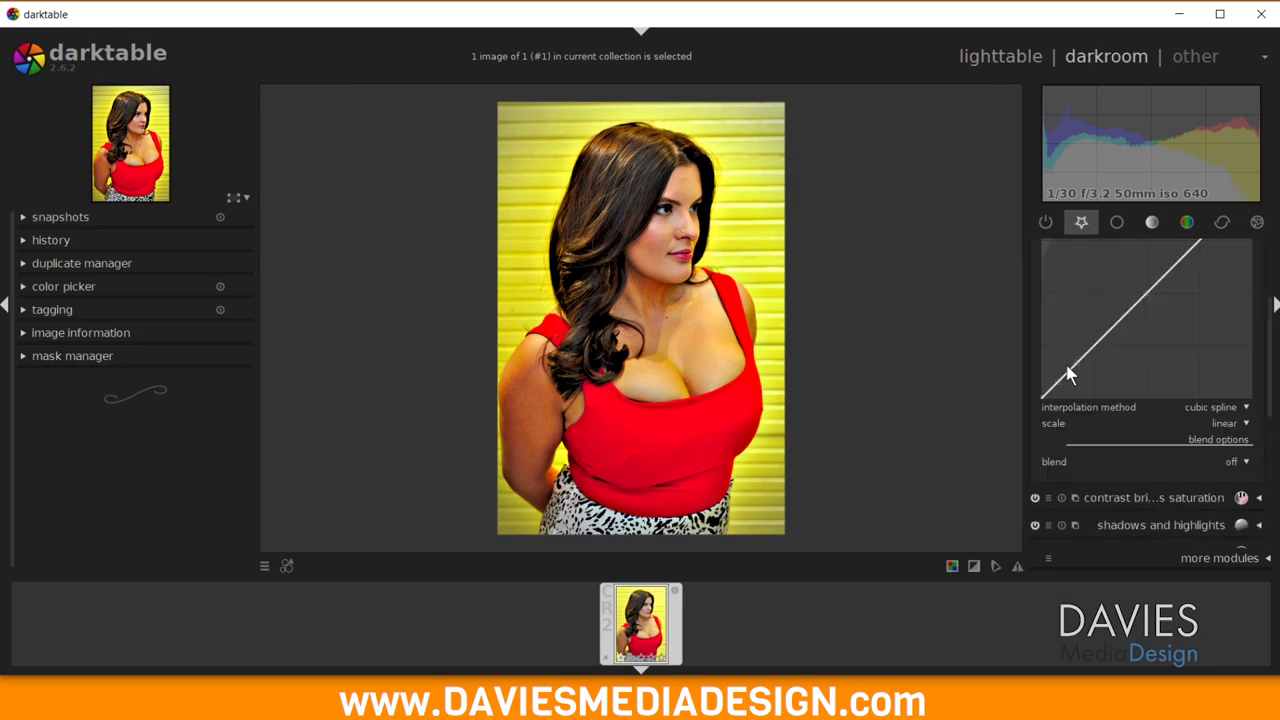
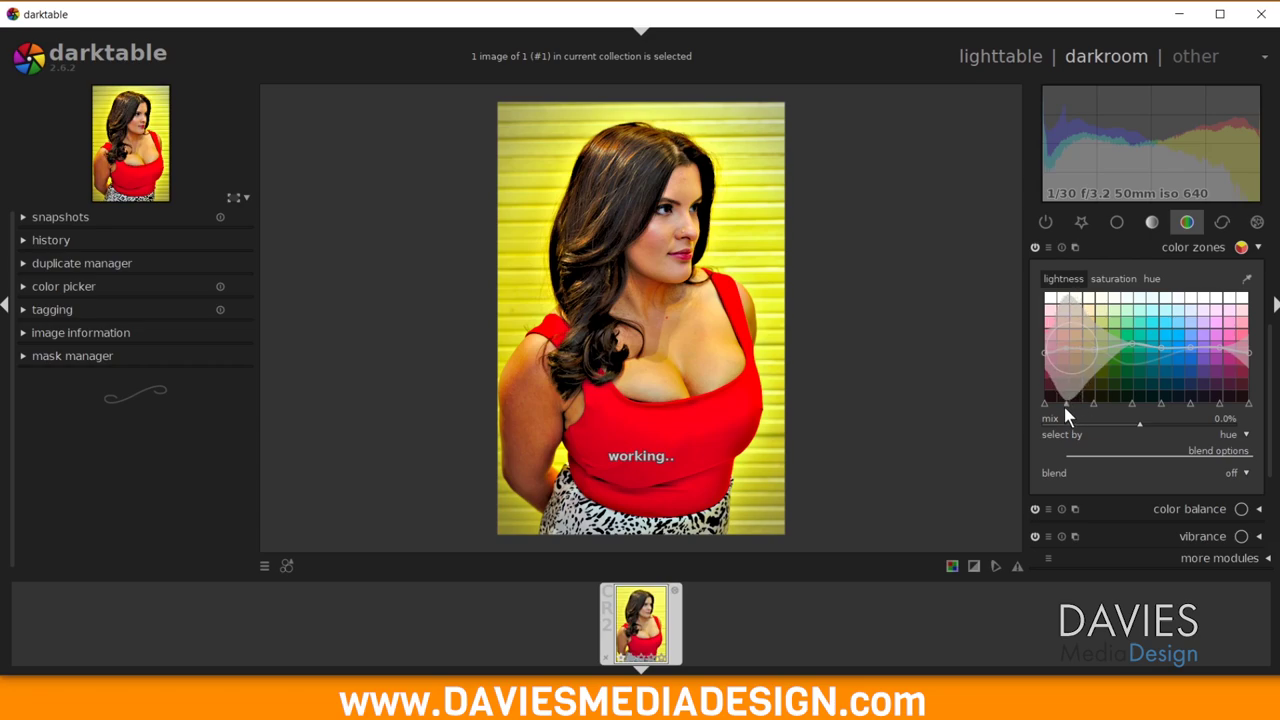
Step: Adjust the color zones lightness curve around orange, mark the module as a favourite and collapse it
left_click_drag(1057, 408, 1066, 345)
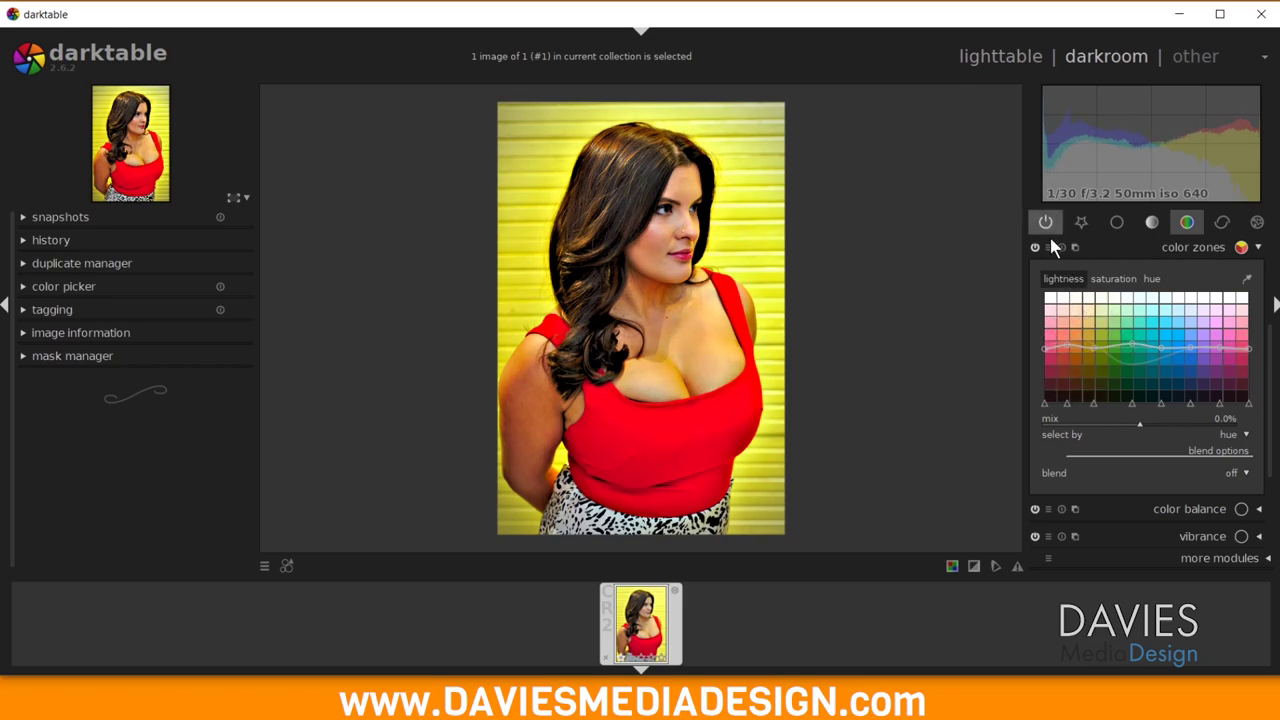
left_click(1048, 247)
left_click(1078, 358)
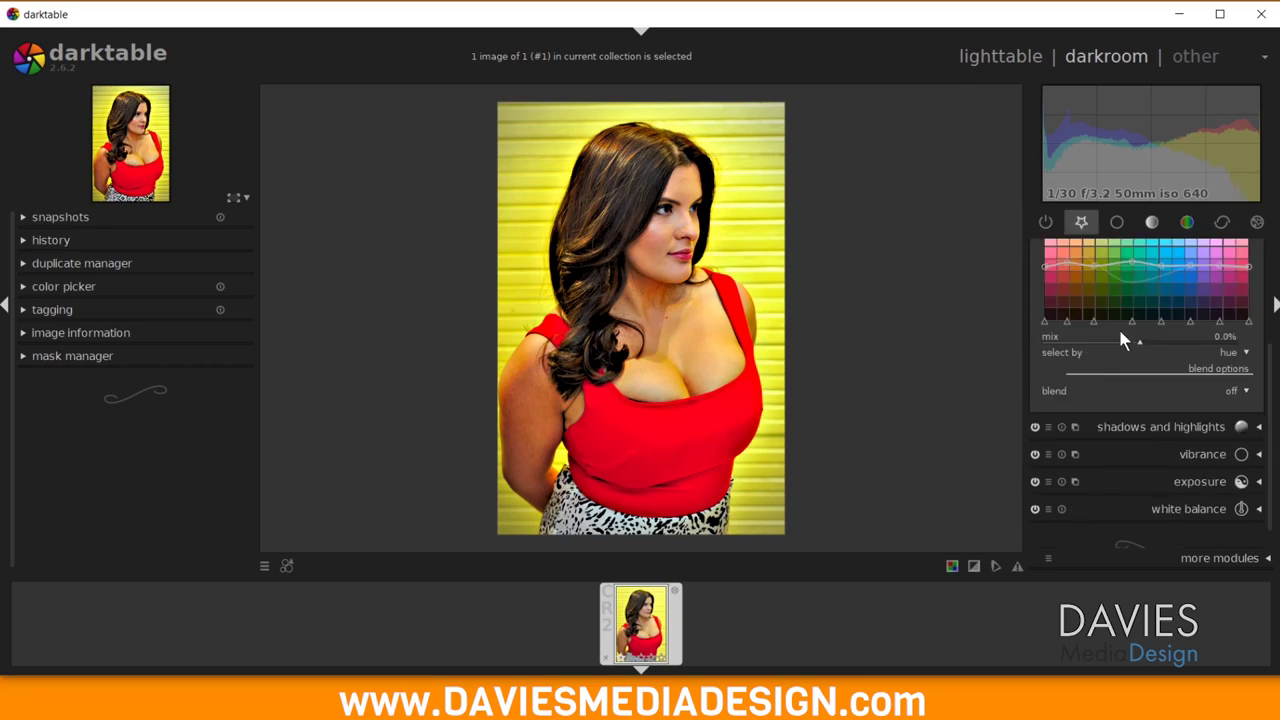
scroll(1260, 296, "up", 3)
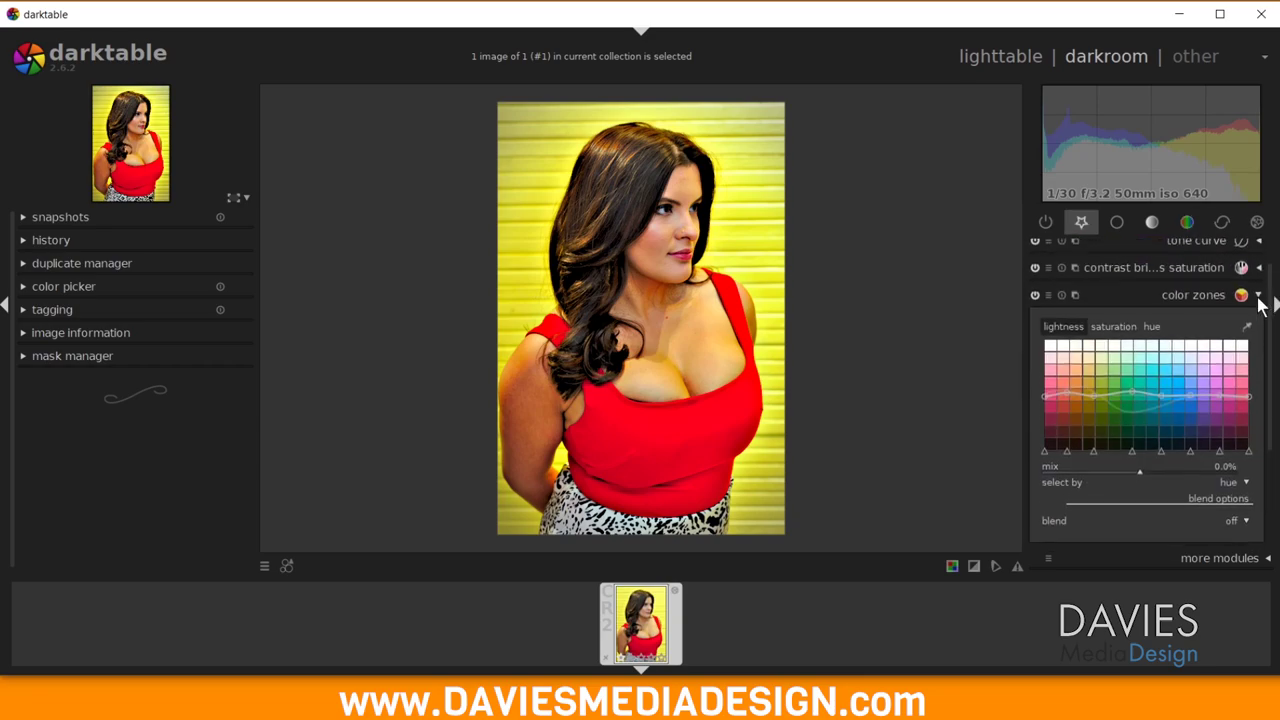
left_click(1259, 296)
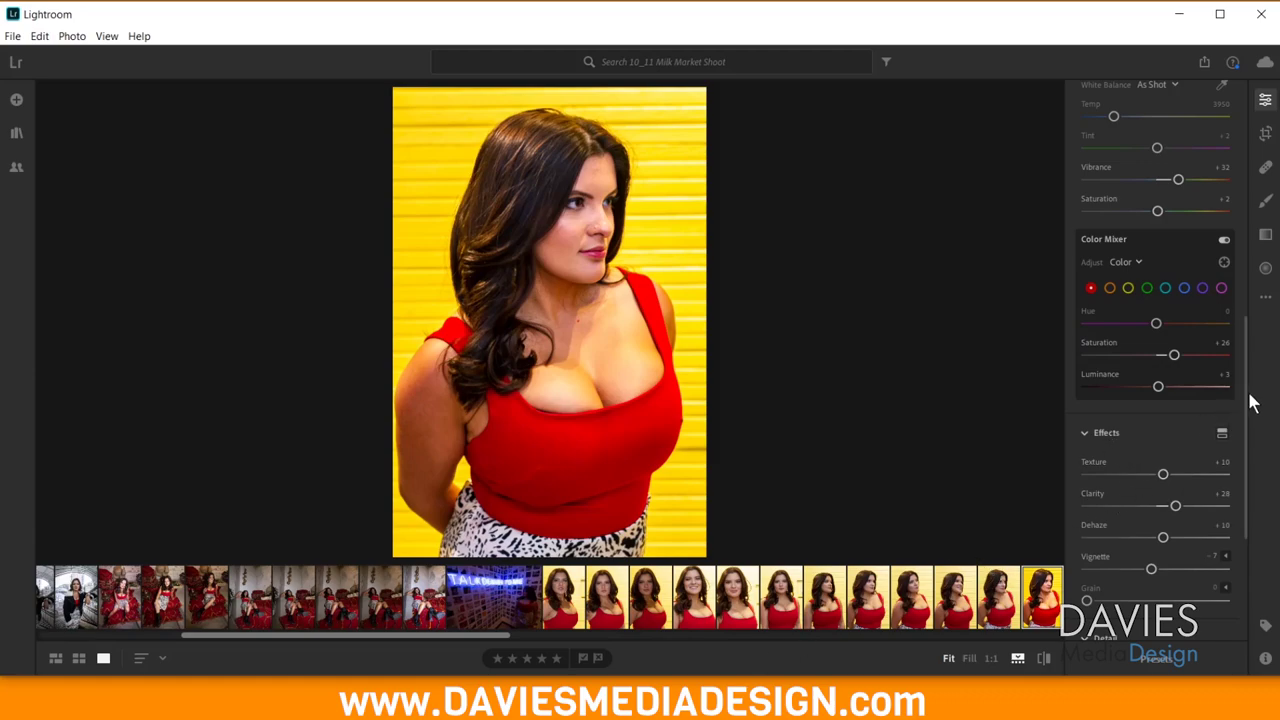
Step: Review Lightroom's Effects section, then mark darktable's equalizer module in the correction group as a favourite and collapse it
left_click_drag(1249, 432, 1252, 505)
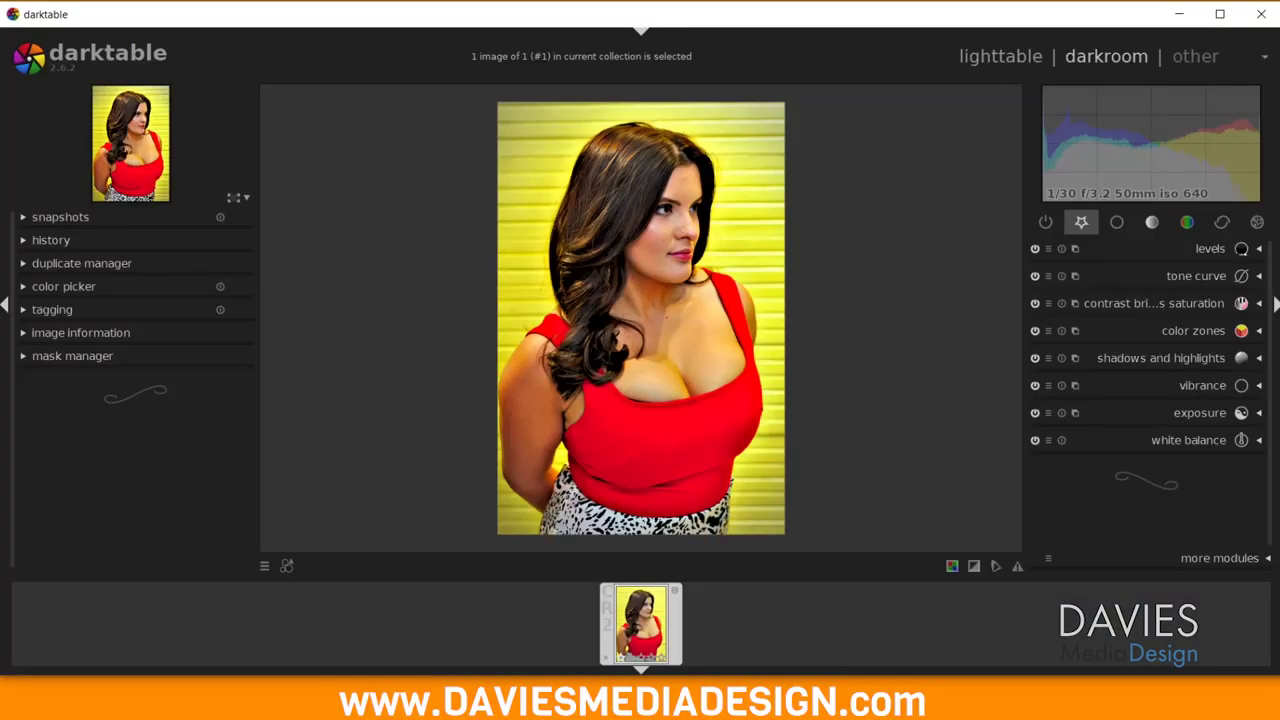
left_click(1222, 223)
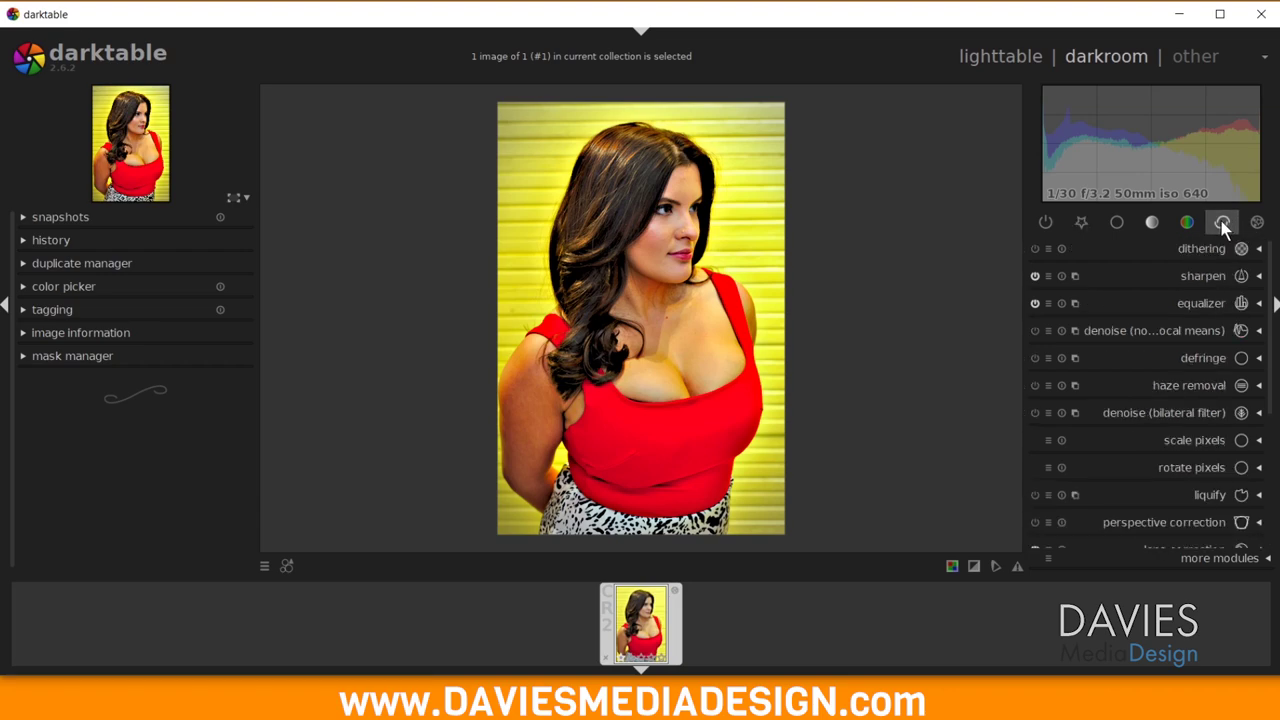
left_click(1257, 303)
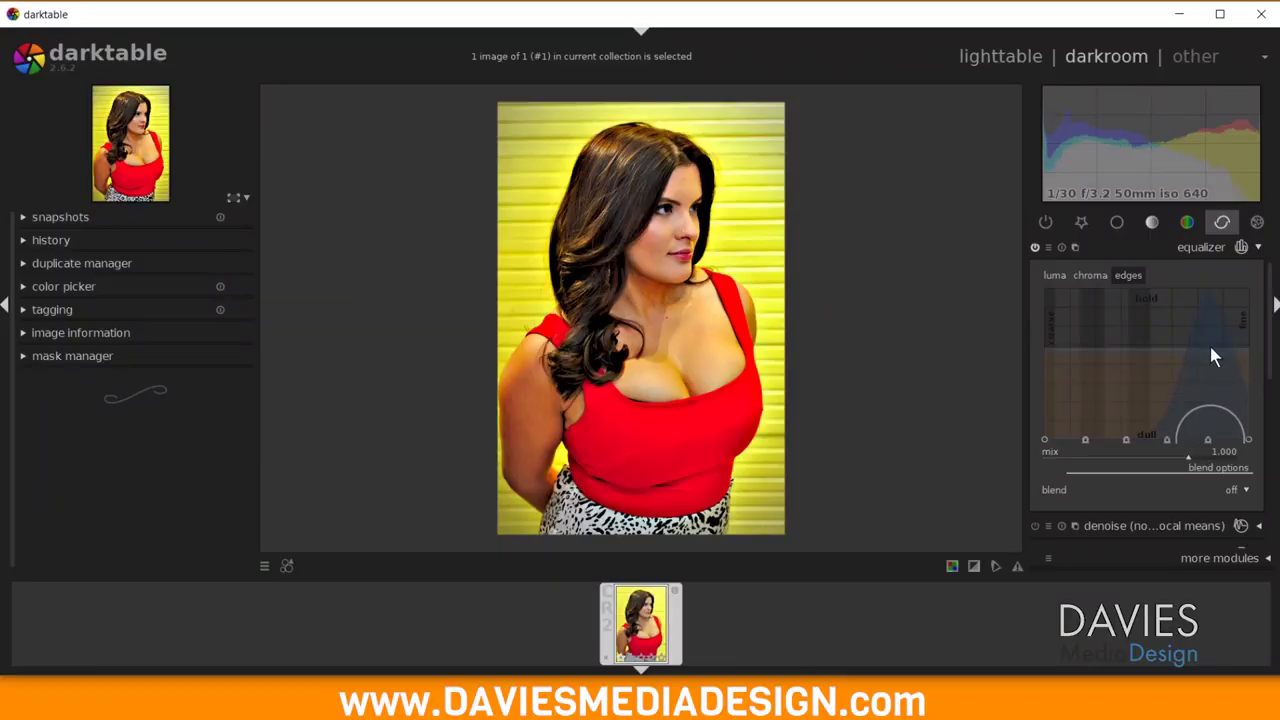
left_click(1048, 247)
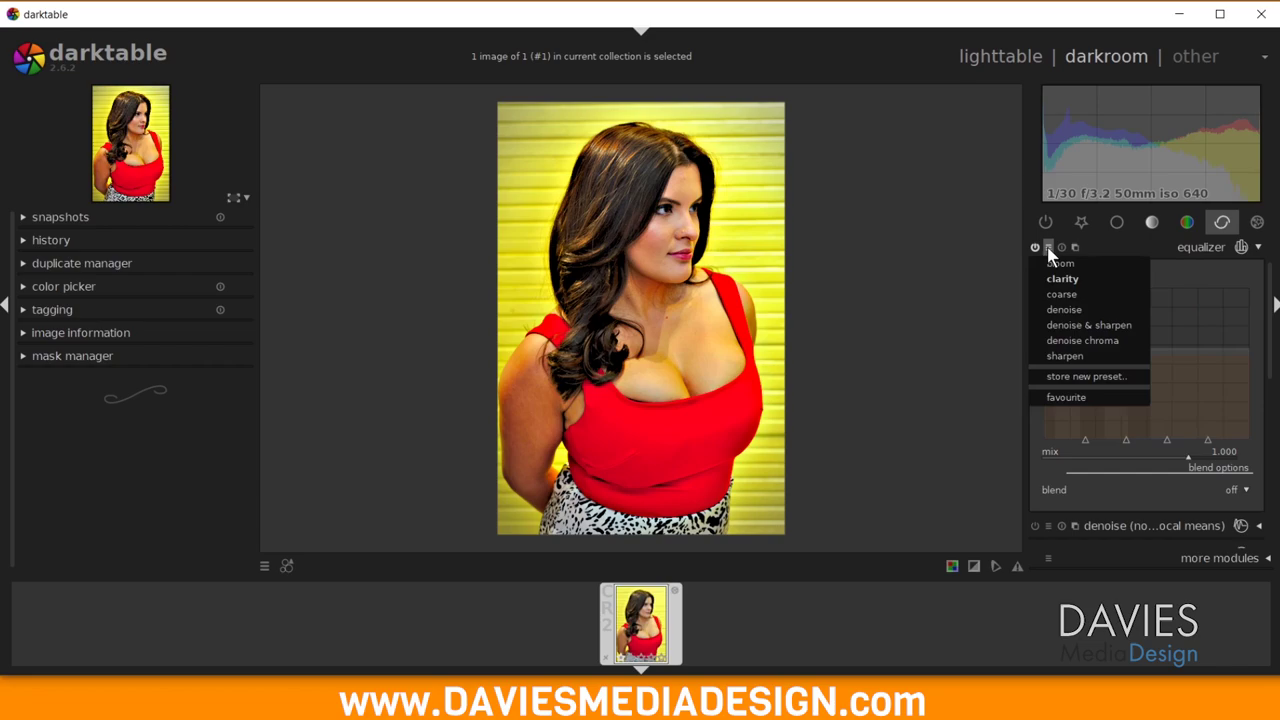
left_click(1072, 397)
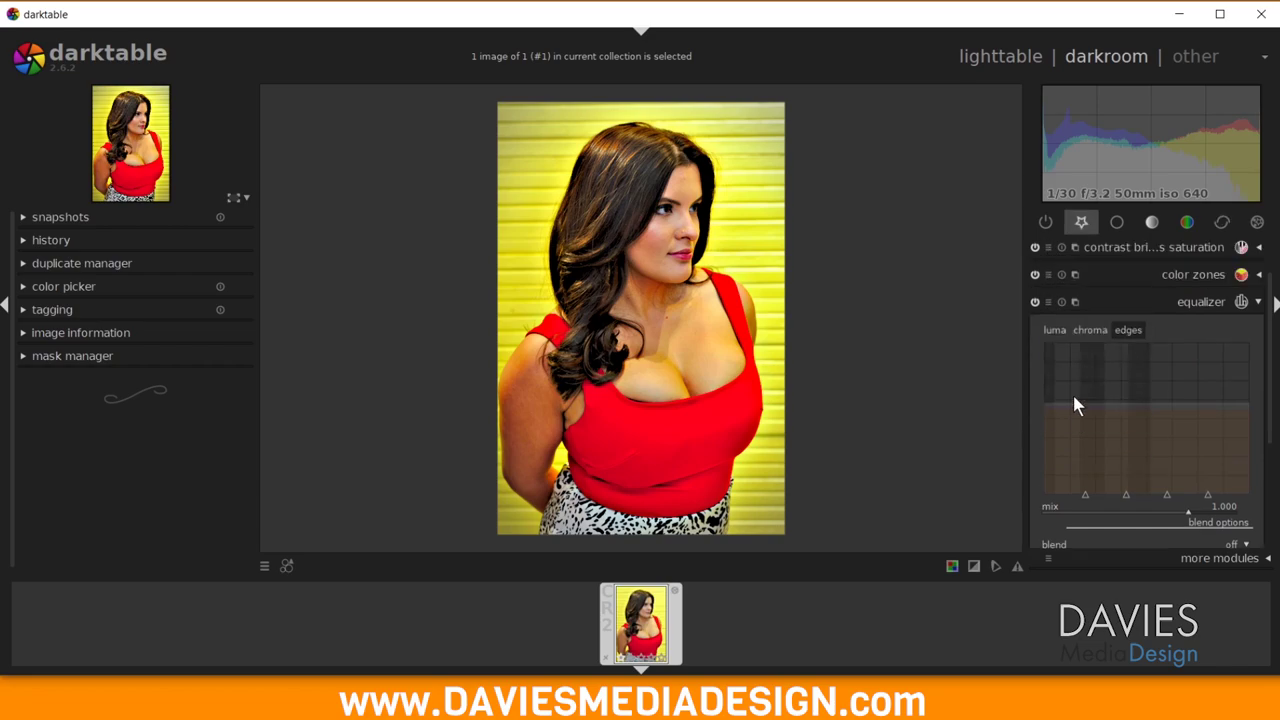
left_click(1258, 303)
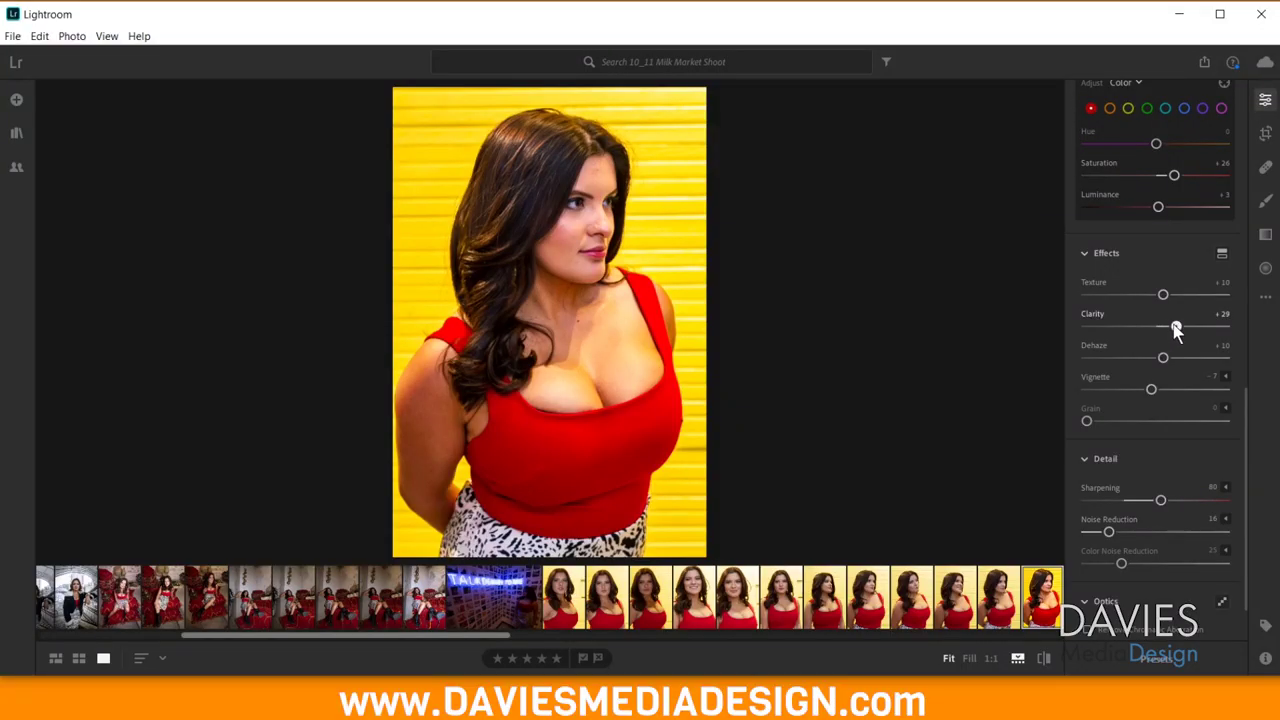
Step: Adjust the Clarity amount slightly in Lightroom's Effects section and switch back to darktable
mouse_move(1174, 331)
left_mouse_down()
mouse_move(1207, 330)
mouse_move(1120, 330)
mouse_move(1224, 333)
mouse_move(1180, 334)
left_mouse_up()
left_click(660, 712)
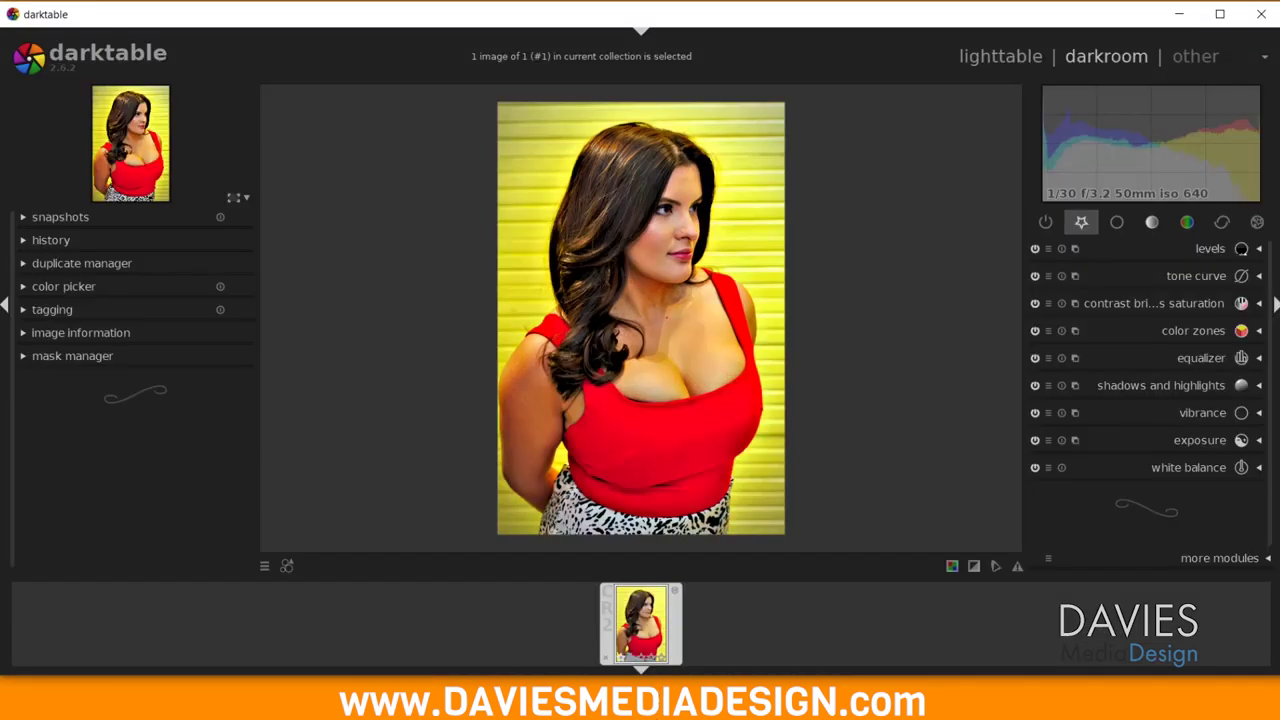
Step: Apply the clarity preset to the equalizer module and switch the module off and on to compare its effect
left_click(1257, 359)
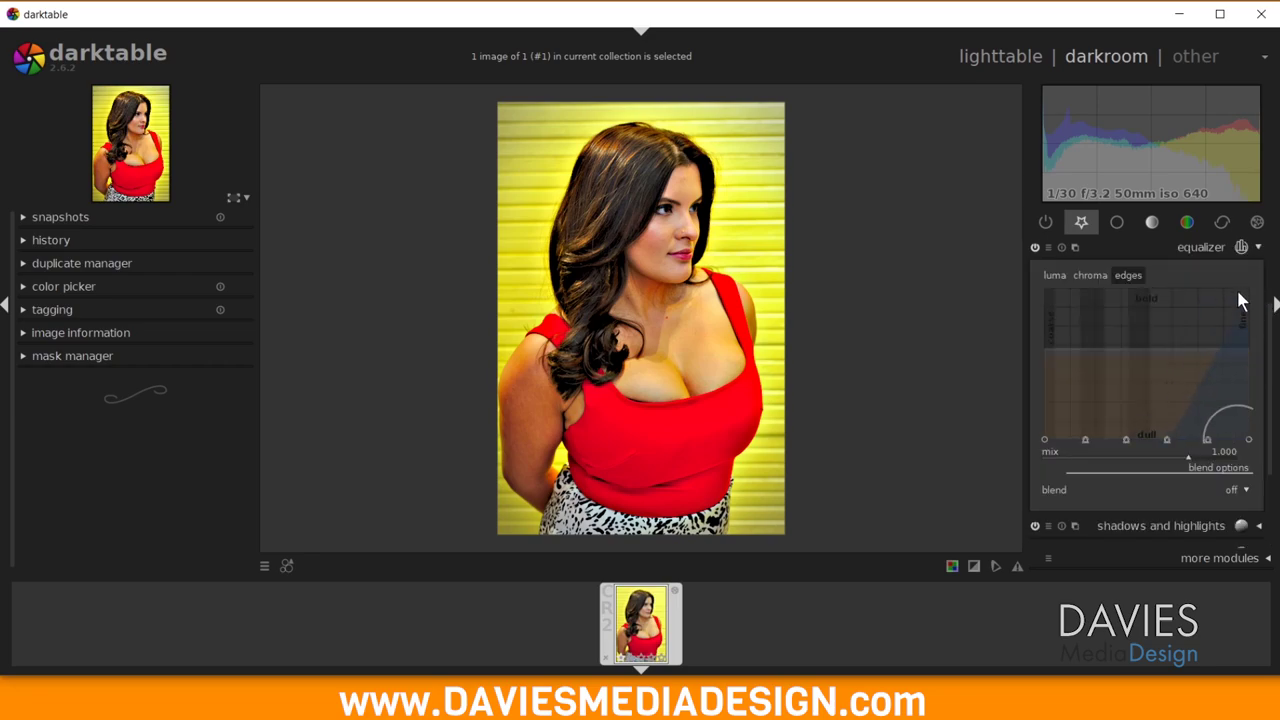
left_click(1049, 248)
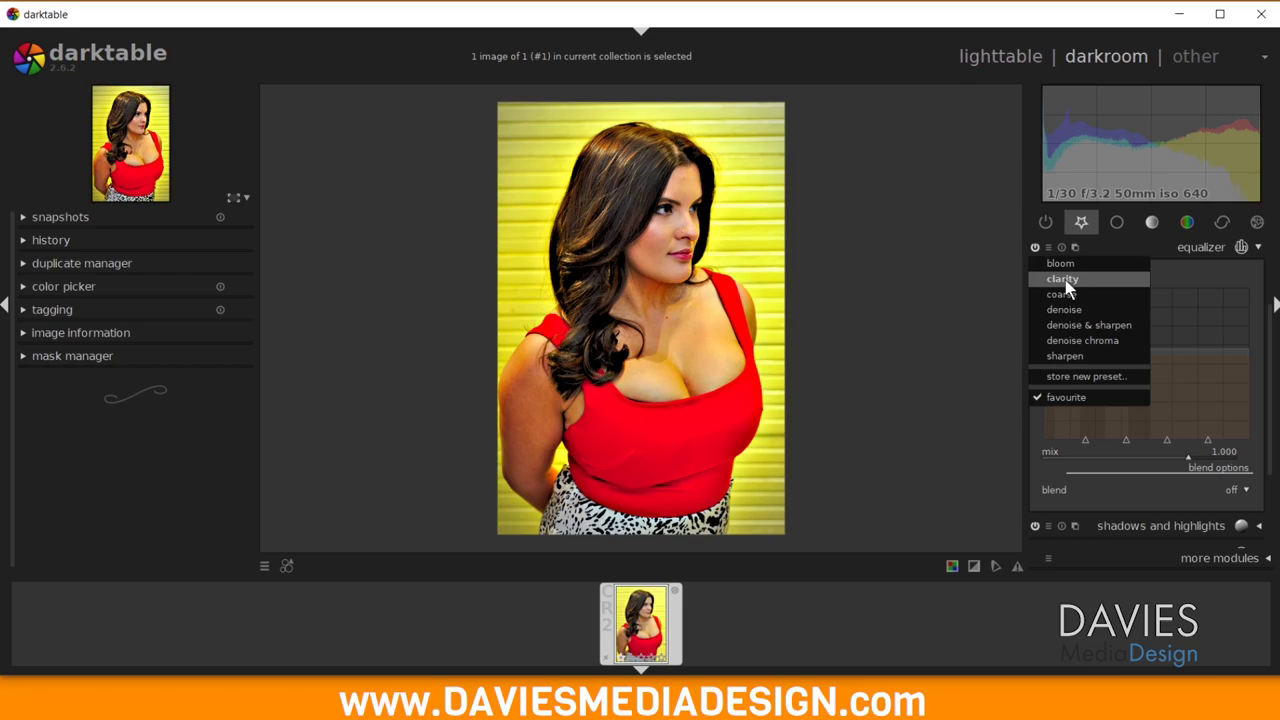
left_click(1068, 282)
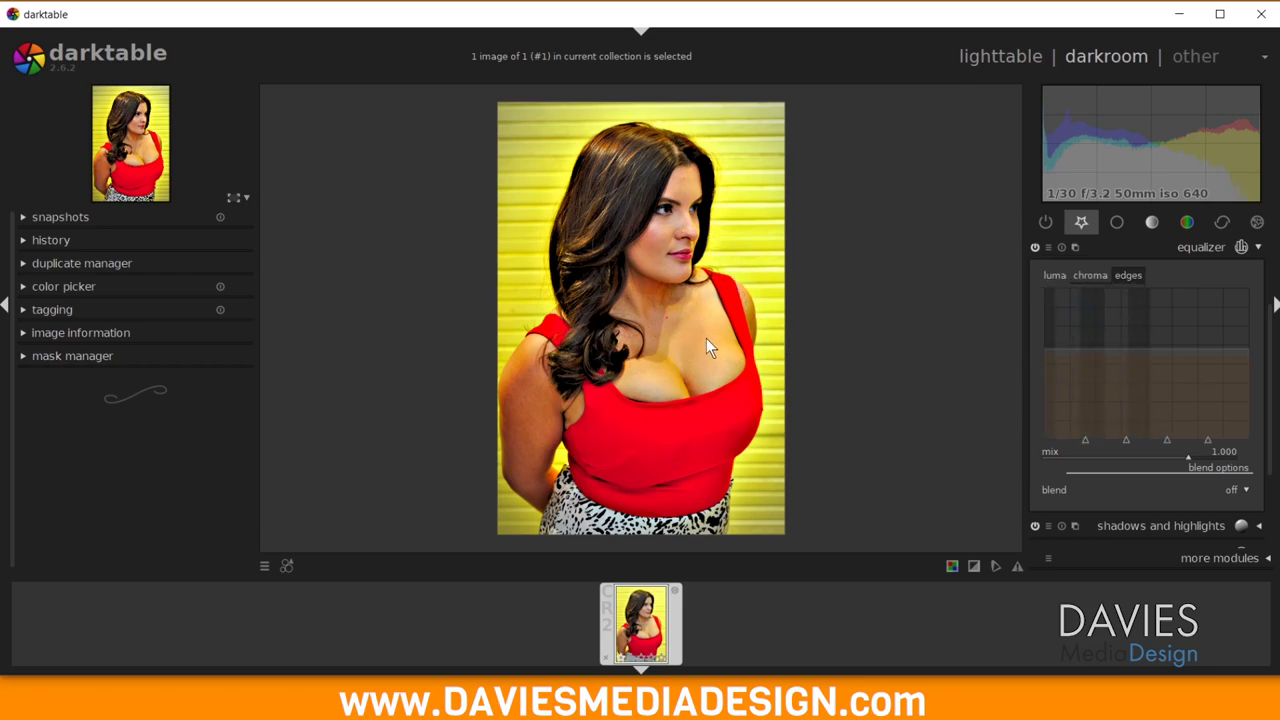
left_click(1036, 251)
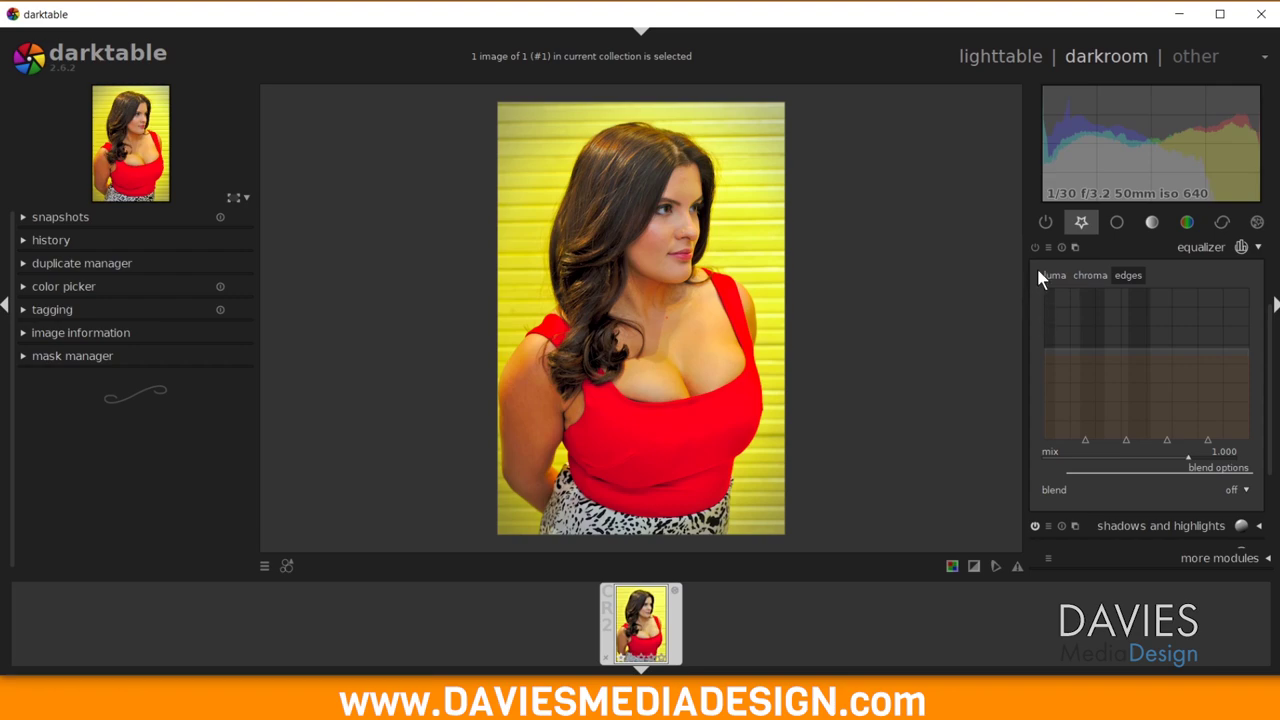
left_click(1037, 249)
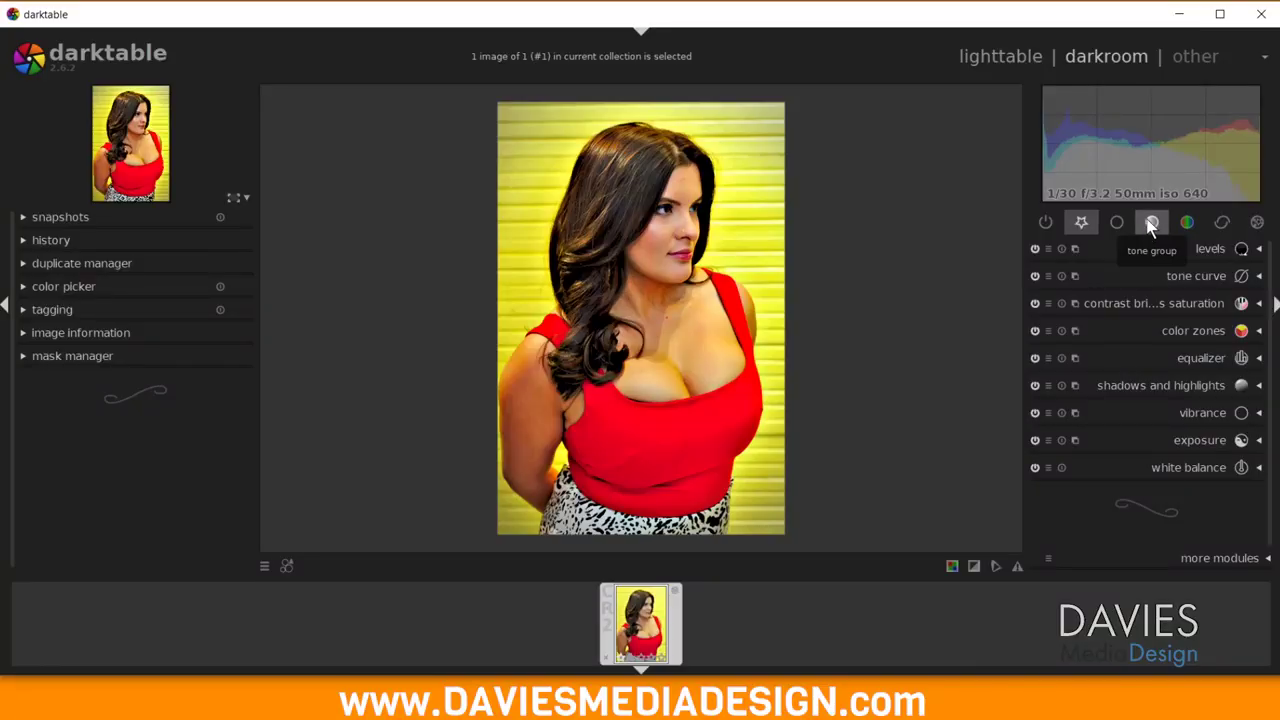
Step: Expand the local contrast module in the tone group, mark it as a favourite and toggle its effect
left_click(1151, 226)
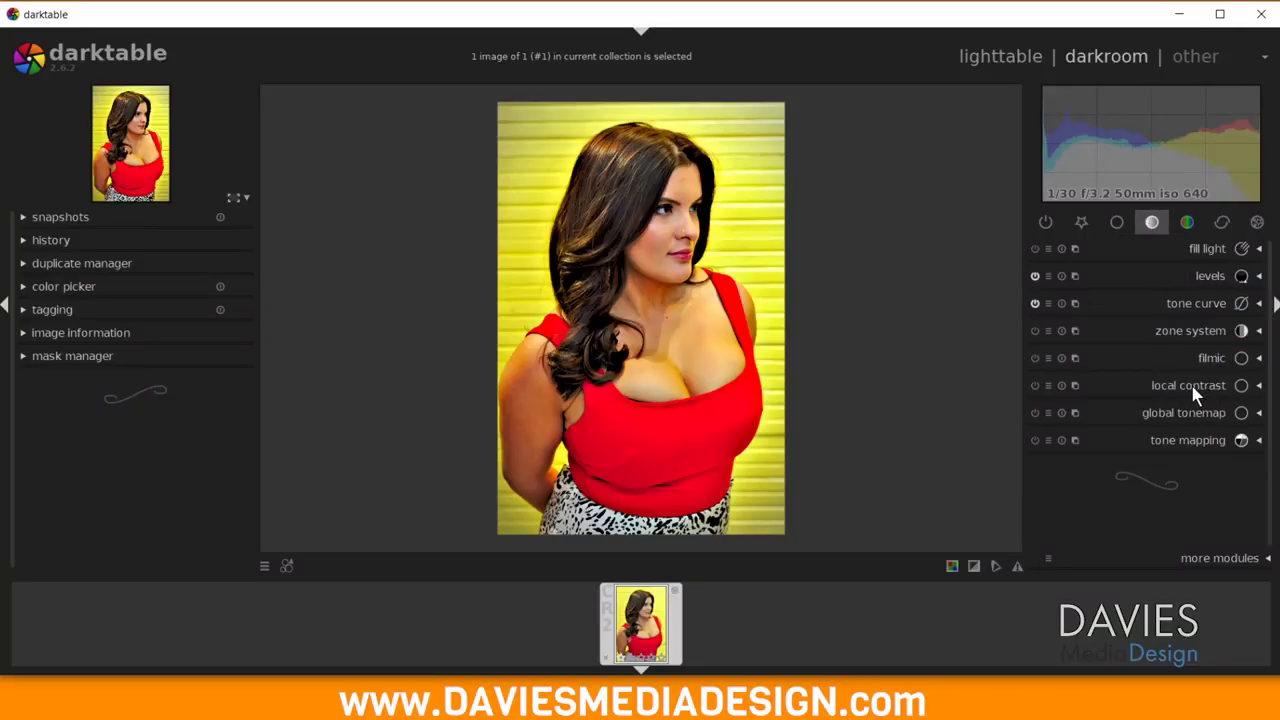
left_click(1264, 392)
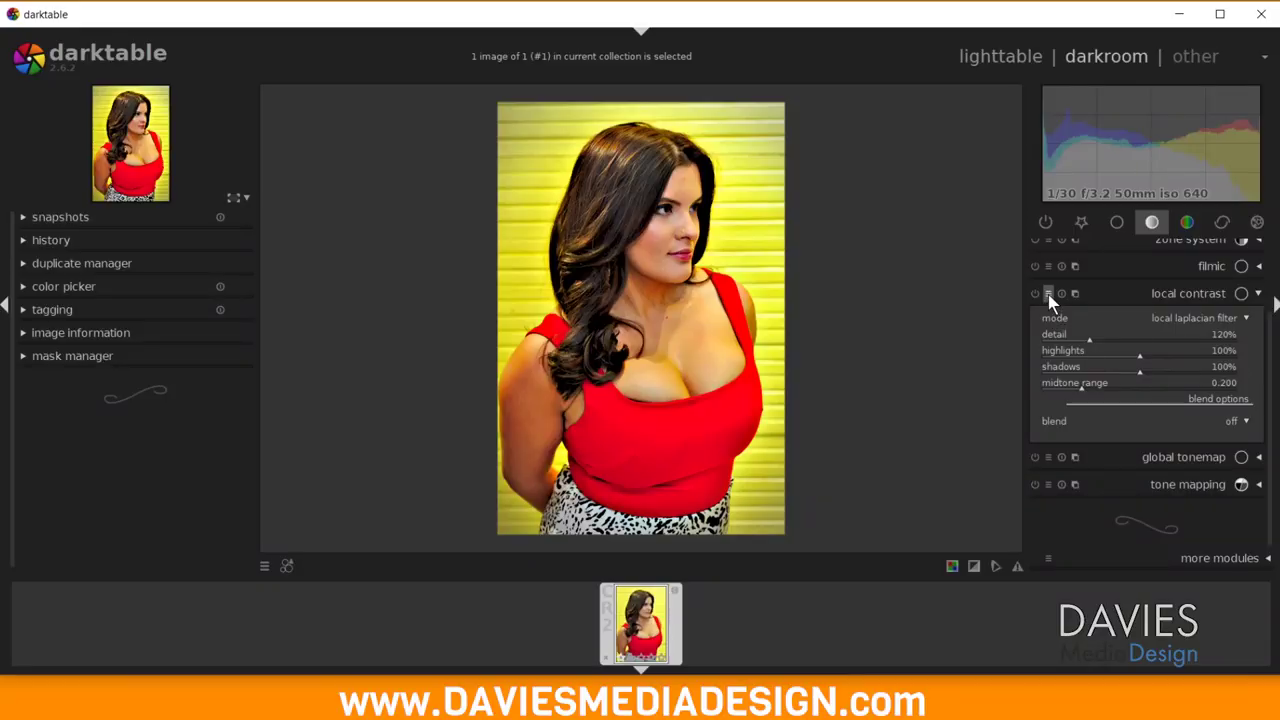
left_click(1050, 300)
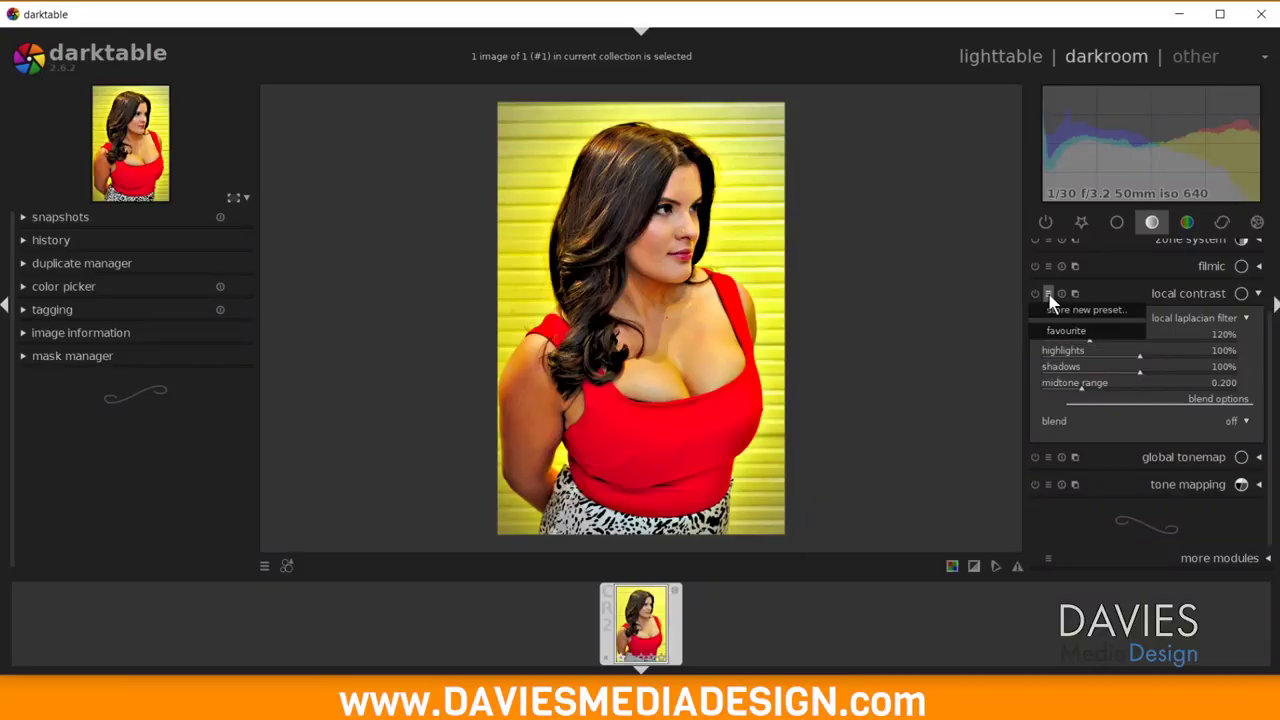
left_click(1056, 330)
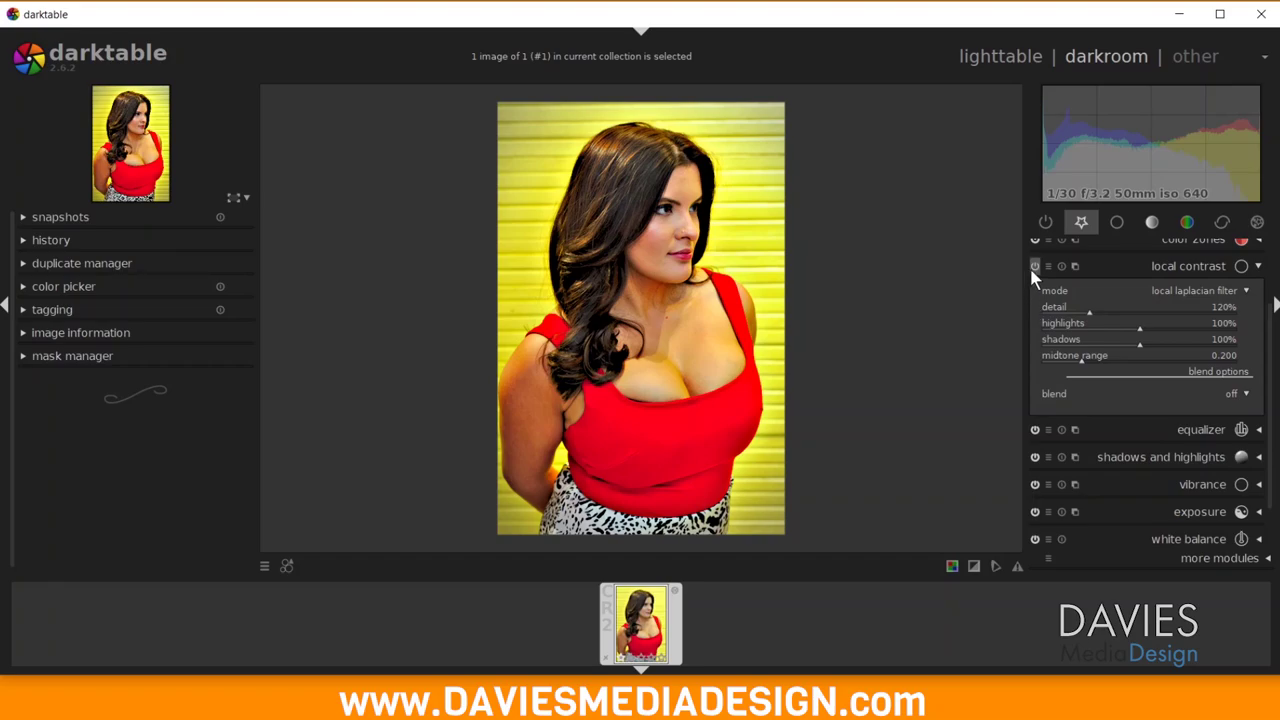
left_click(1035, 267)
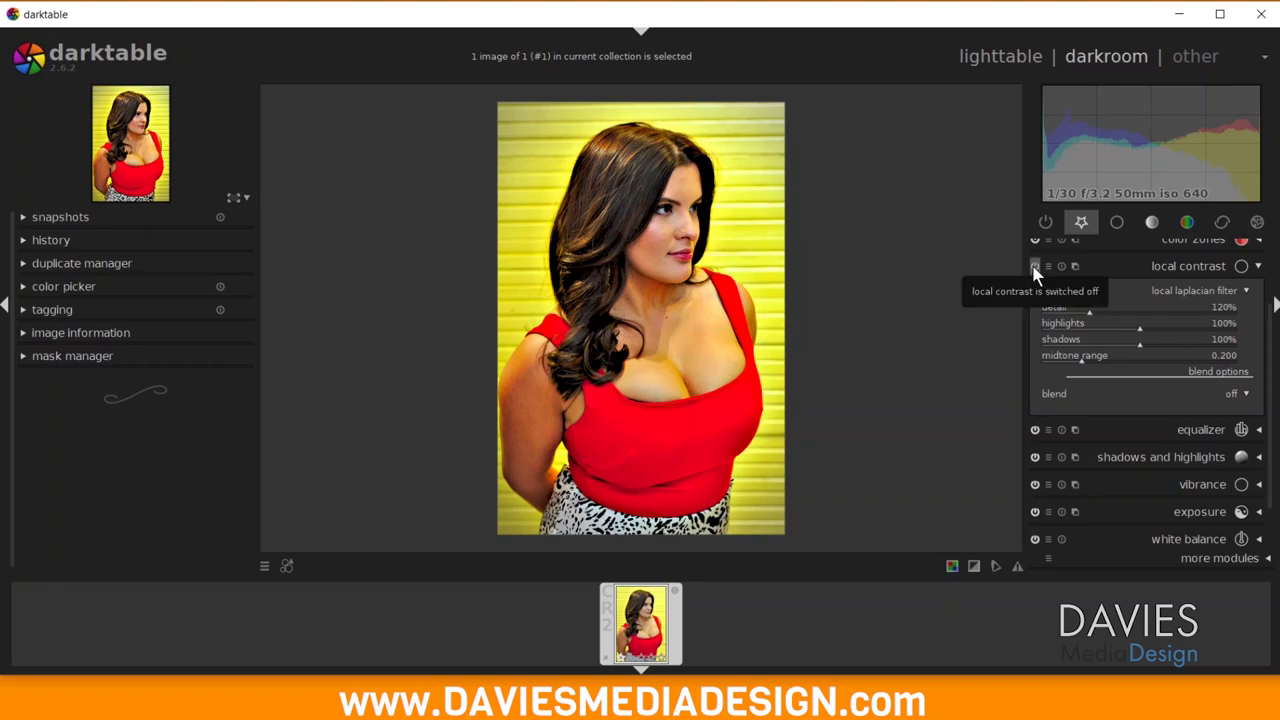
Step: Switch the shadows and highlights module off and on again to compare its effect on the photo
left_click(1035, 457)
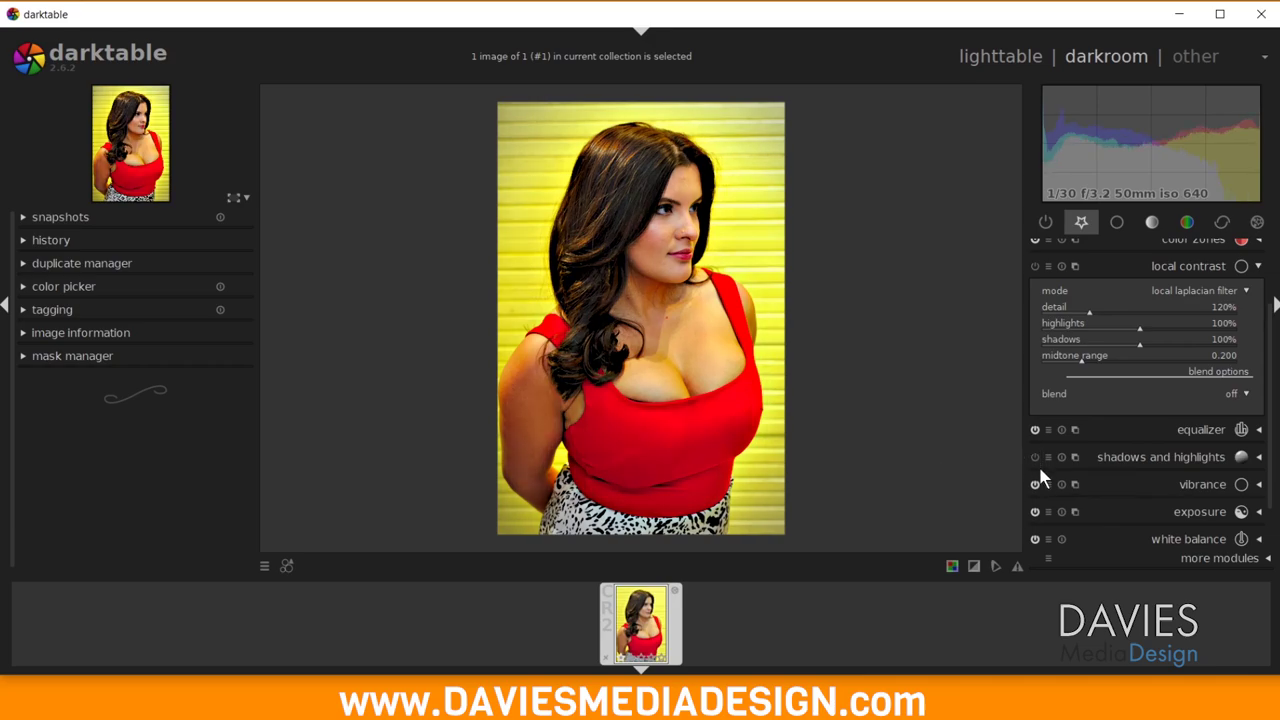
left_click(1035, 457)
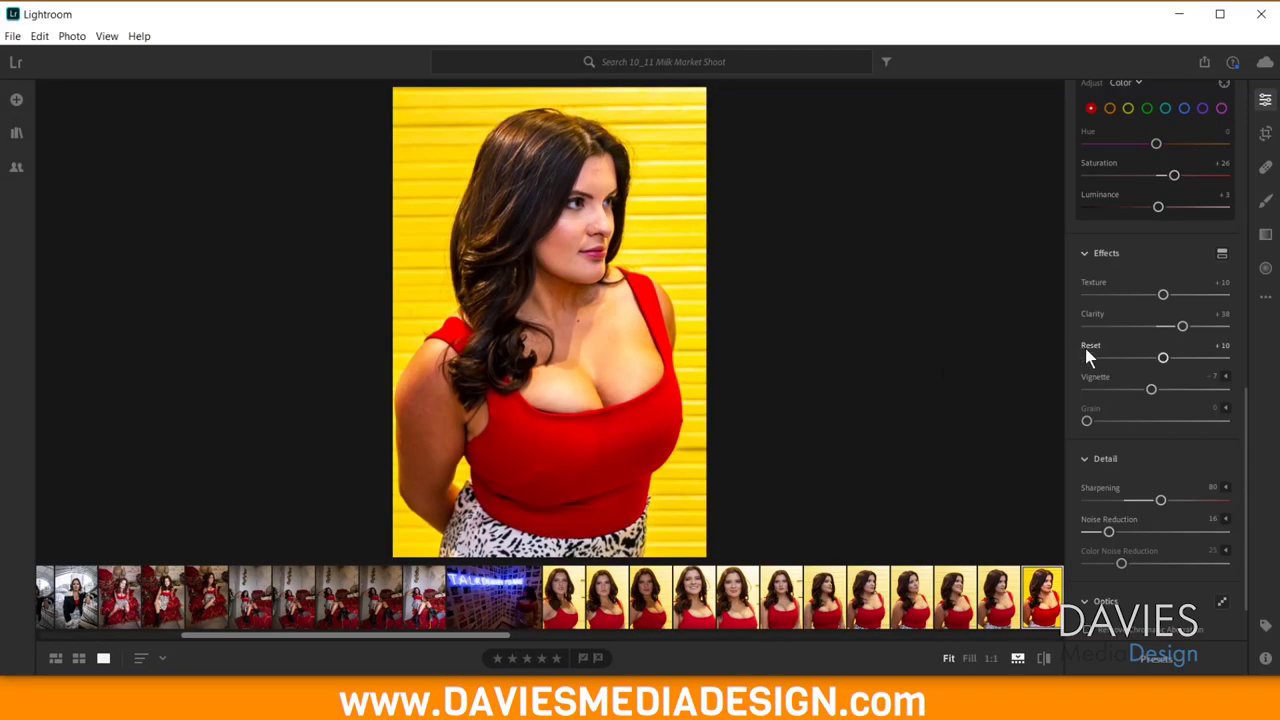
Step: Check Lightroom's Dehaze setting, then expand darktable's haze removal module in the correction group and mark it as a favourite
left_click(1102, 347)
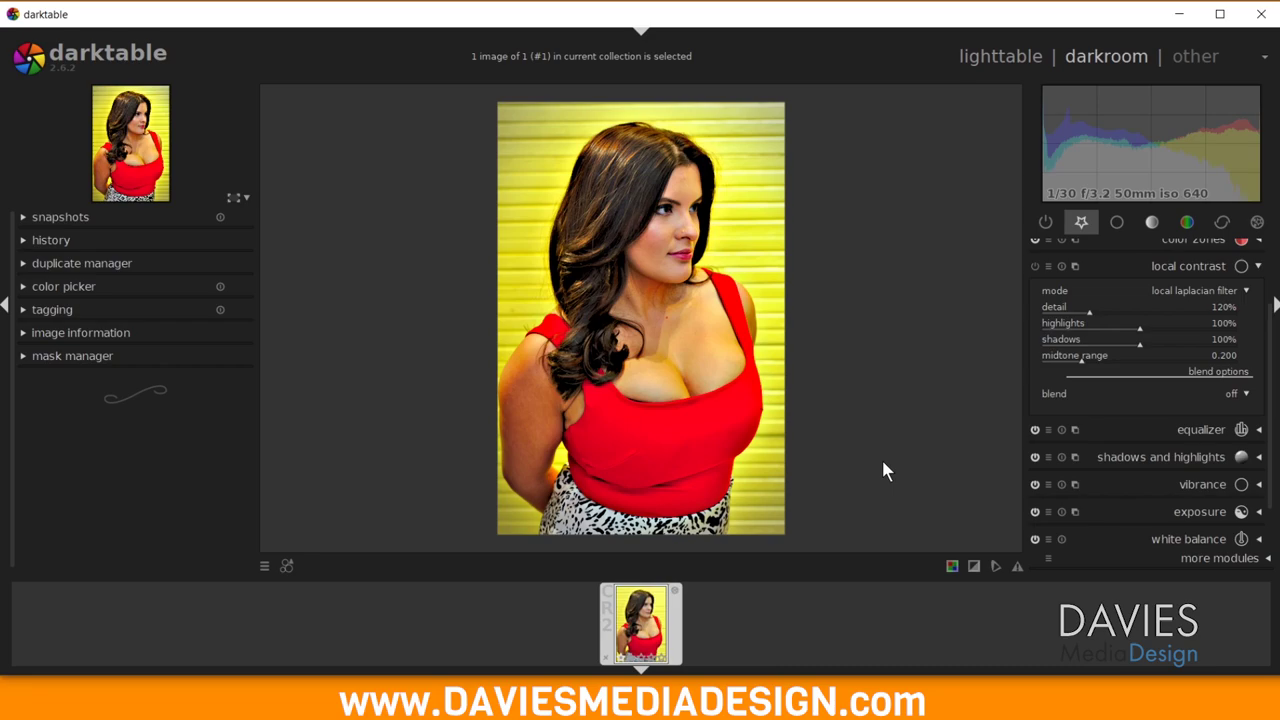
left_click(1223, 222)
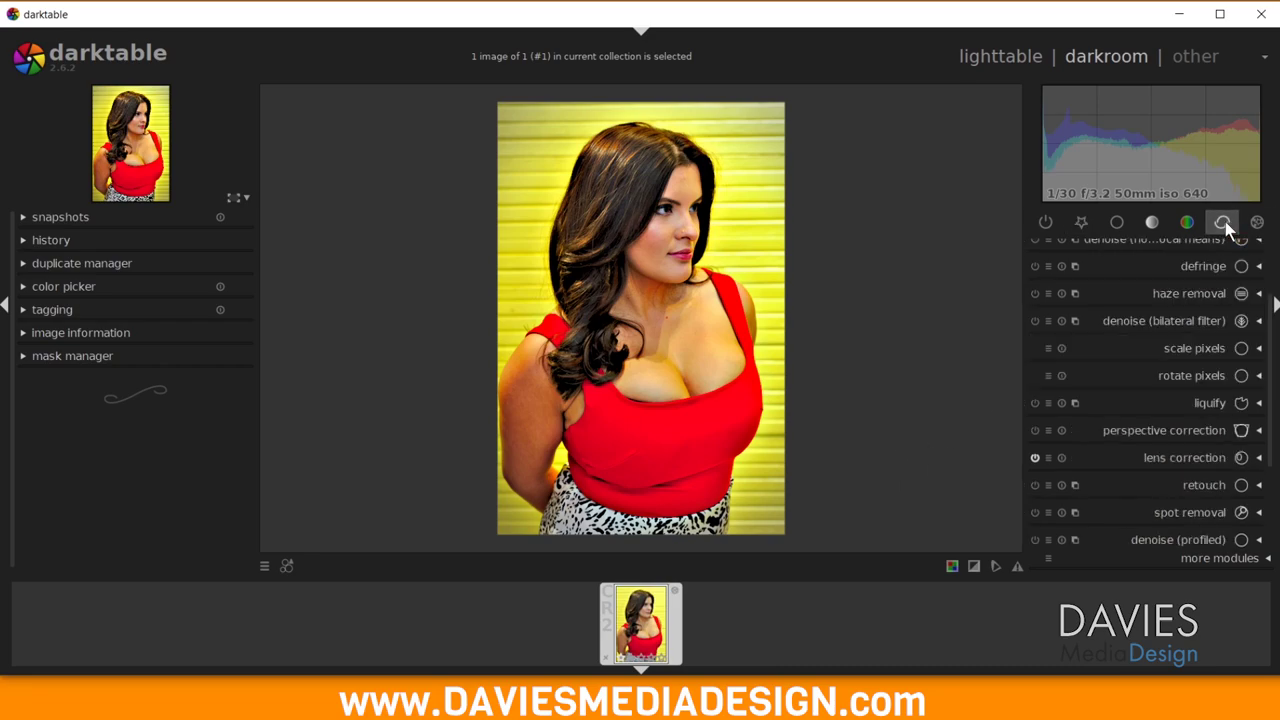
left_click(1259, 294)
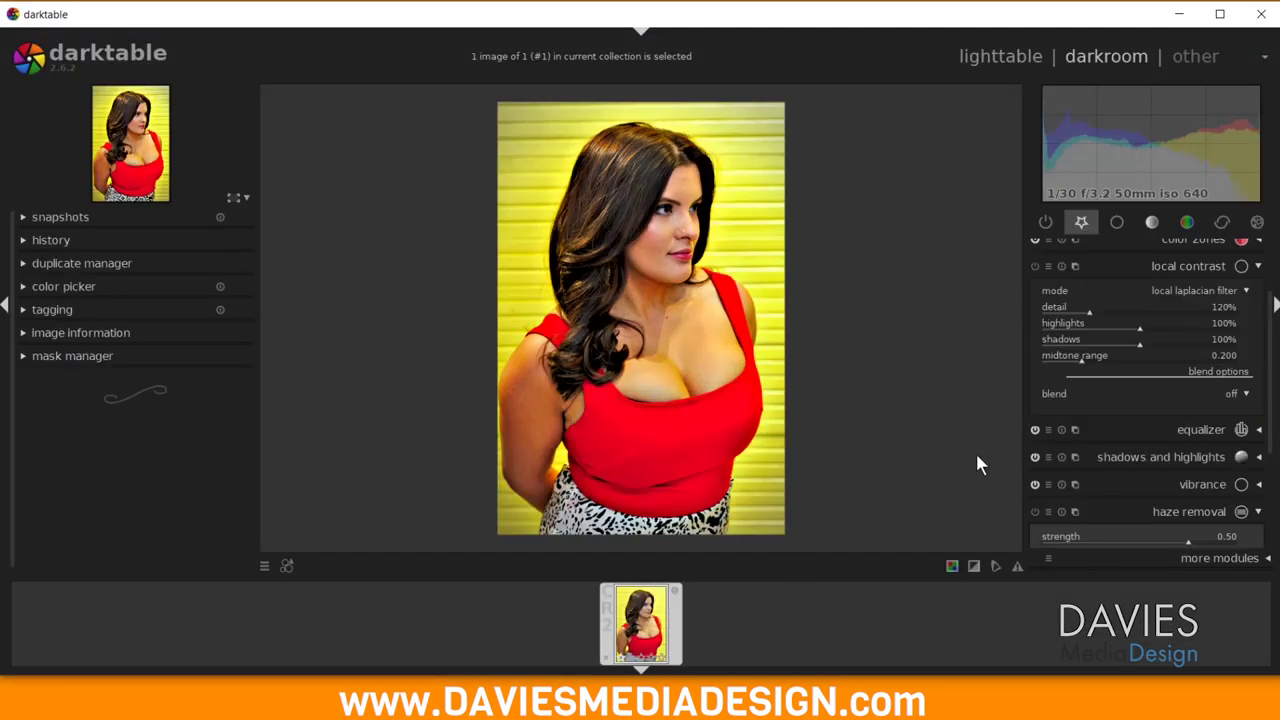
Step: Expand the vignetting module in the effects group and mark it as a favourite
left_click(1257, 222)
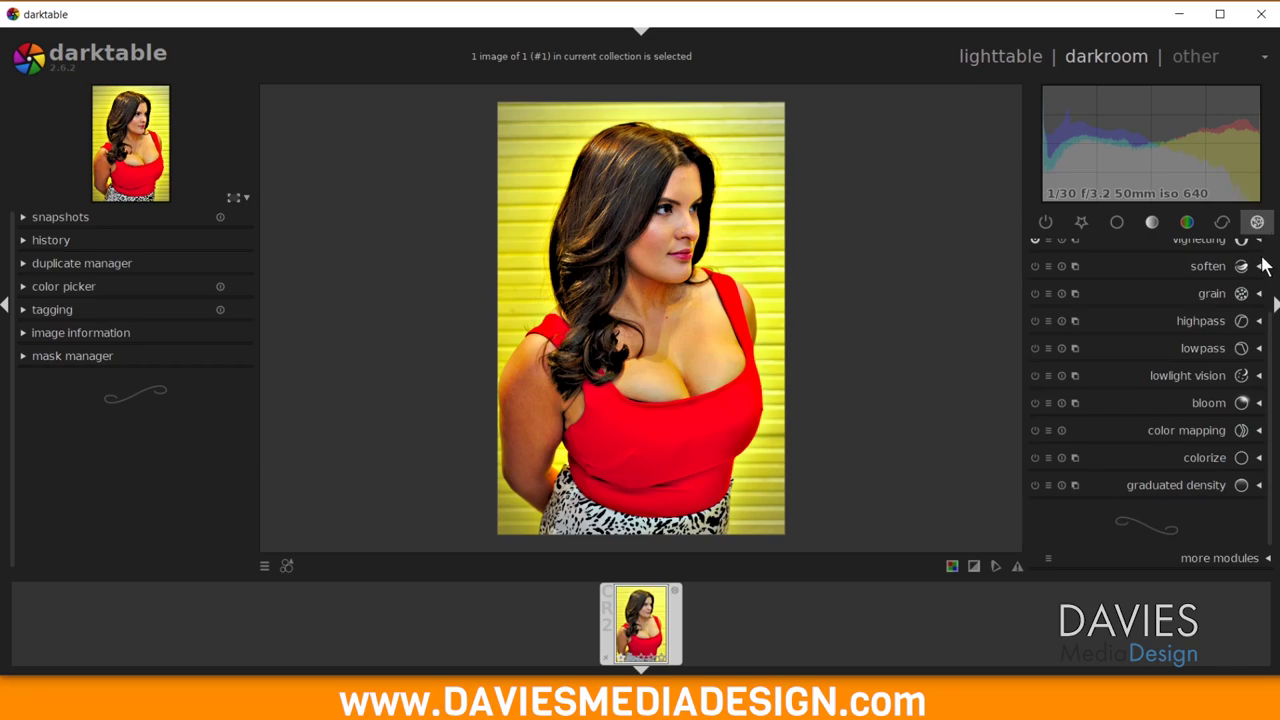
left_click_drag(1271, 340, 1266, 277)
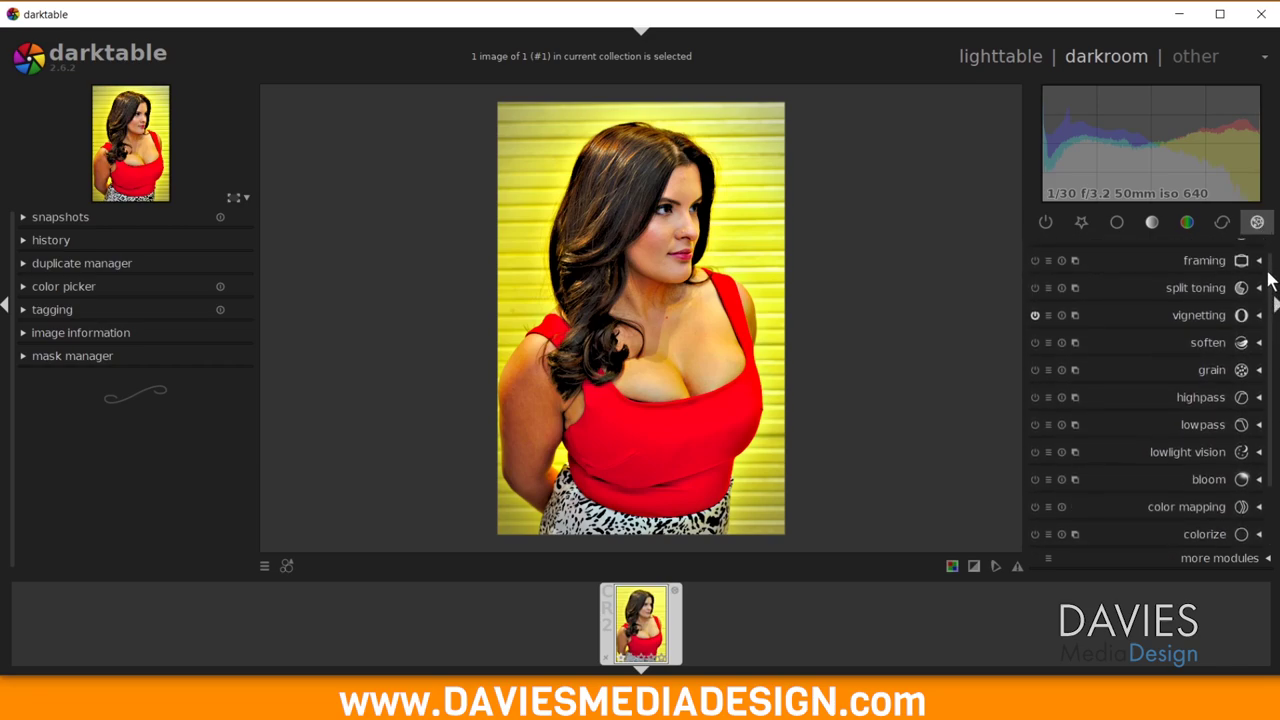
left_click(1256, 316)
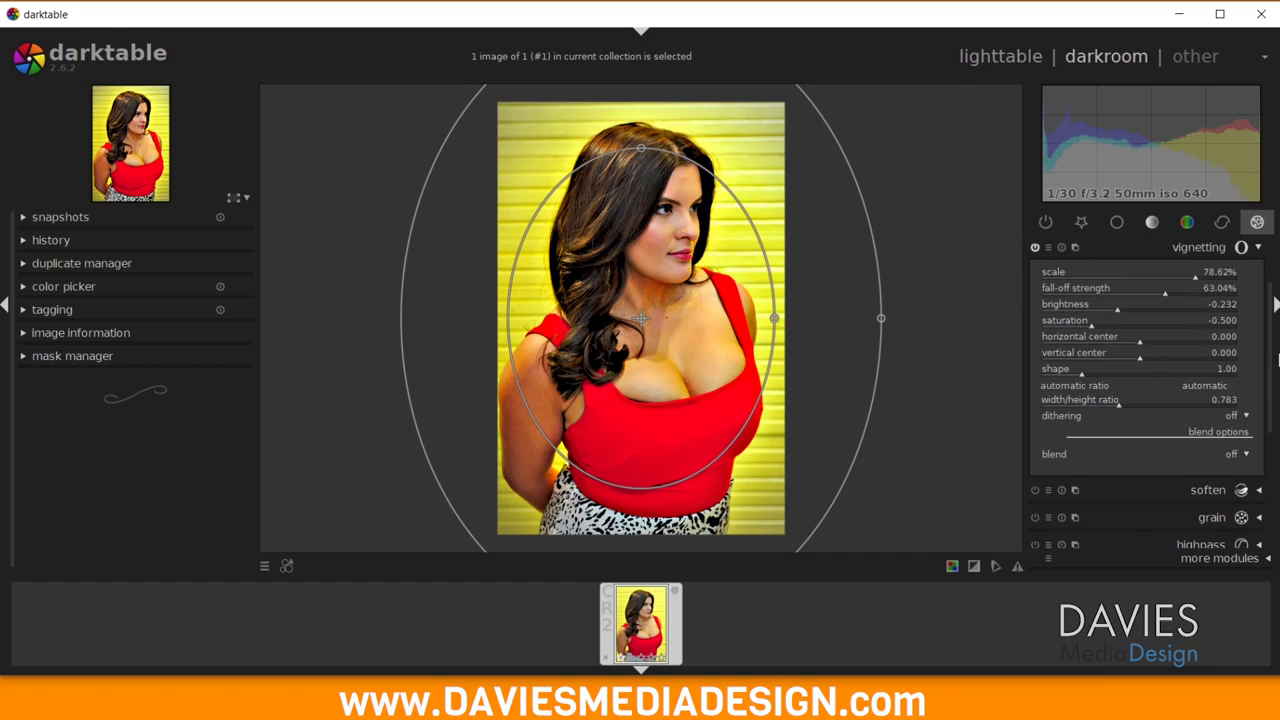
left_click(1049, 246)
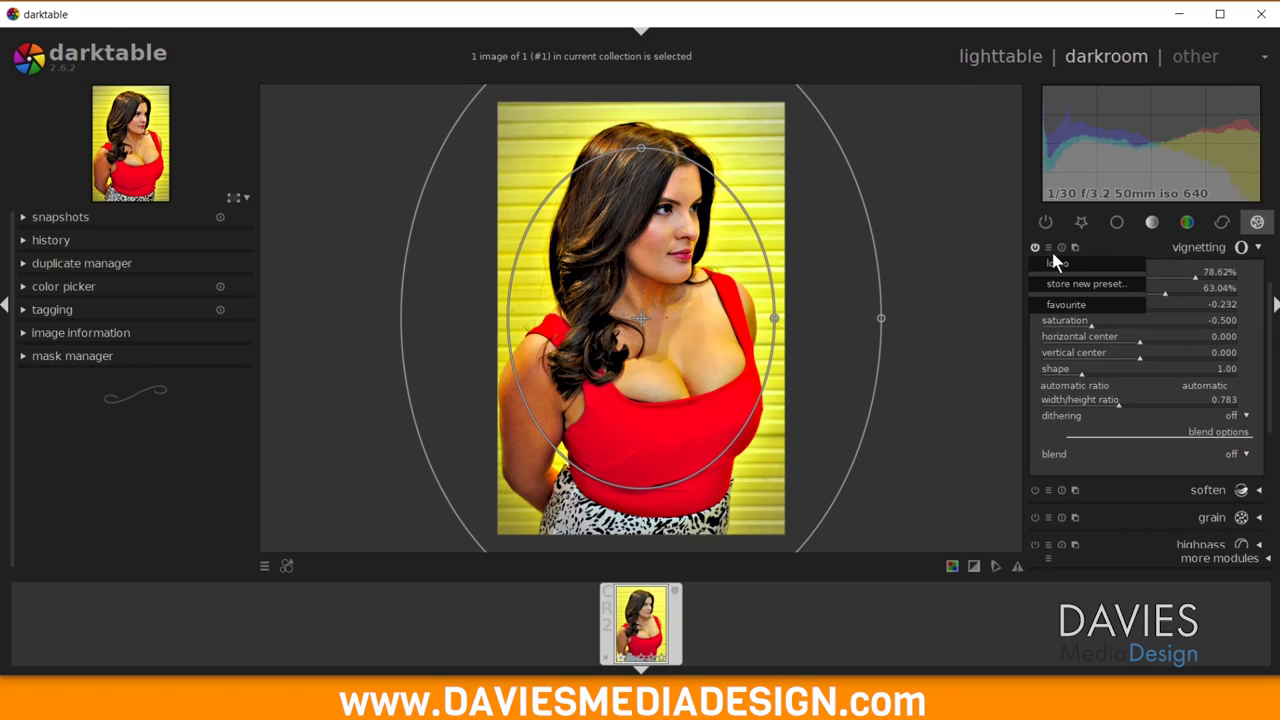
left_click(1072, 306)
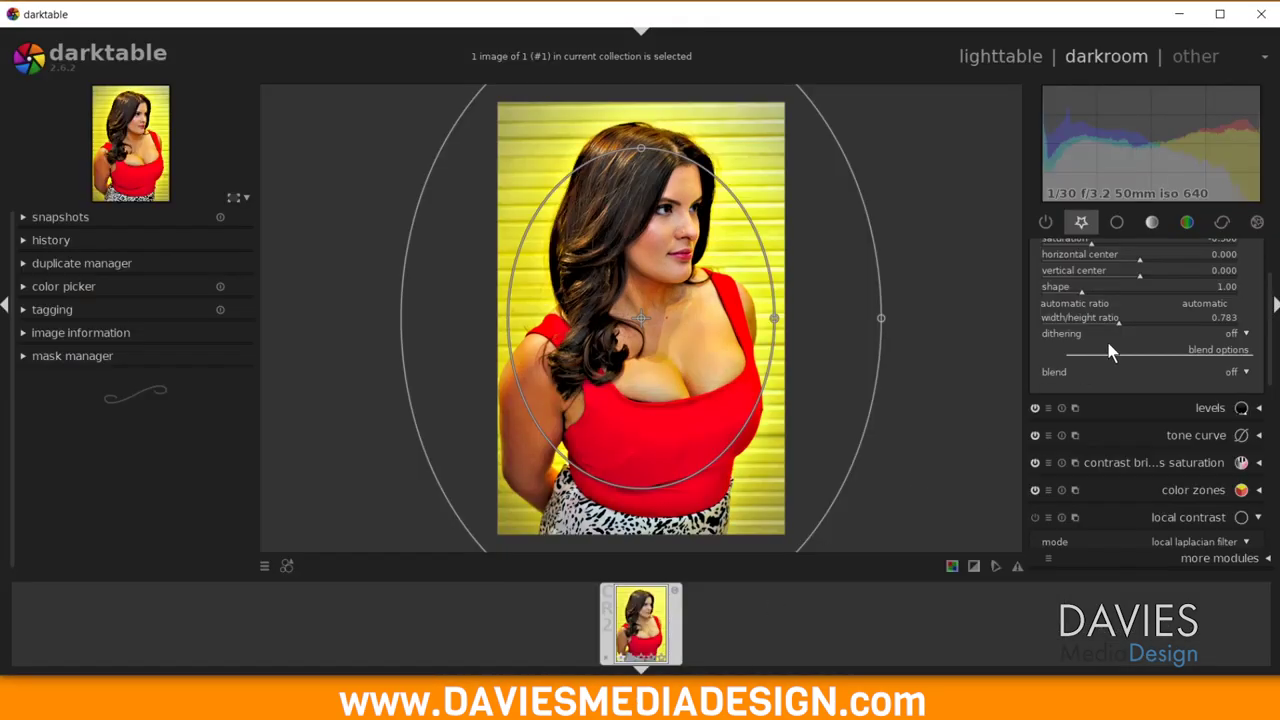
Step: Collapse the vignetting module in the effects group, then expand the grain module and mark it as a favourite
left_click(1258, 223)
left_click(1259, 249)
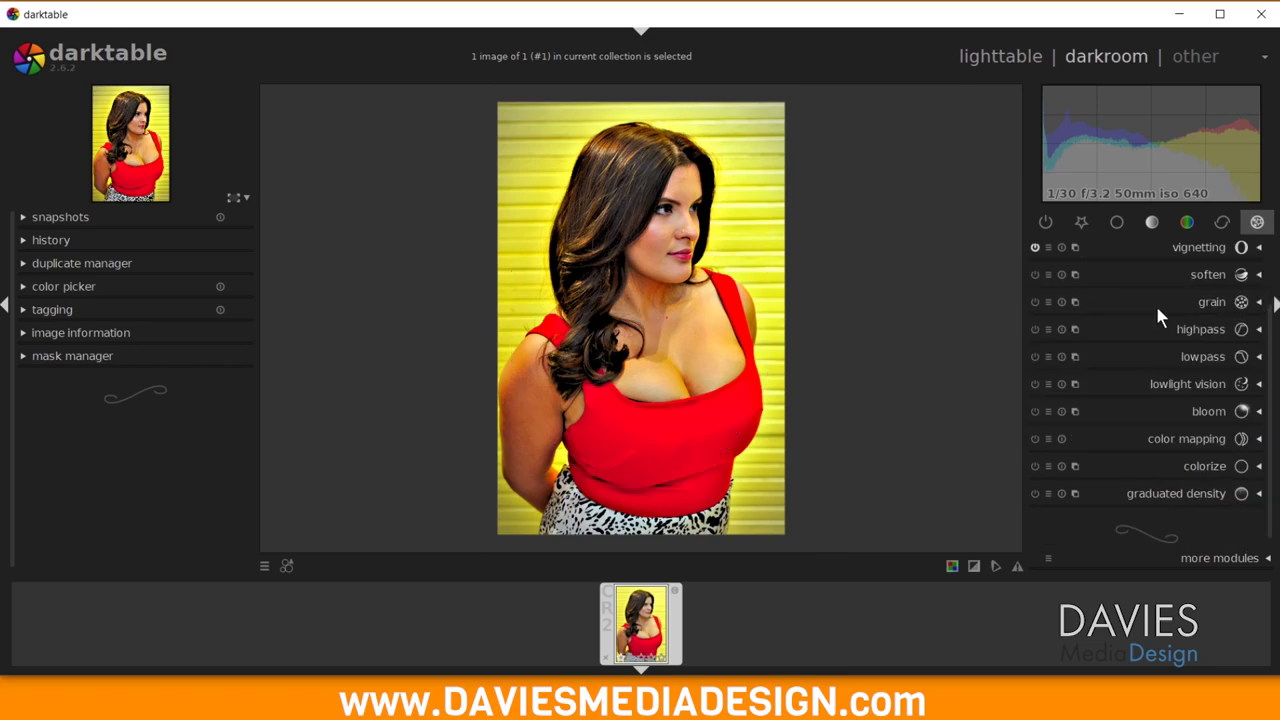
left_click(1258, 302)
left_click(1048, 256)
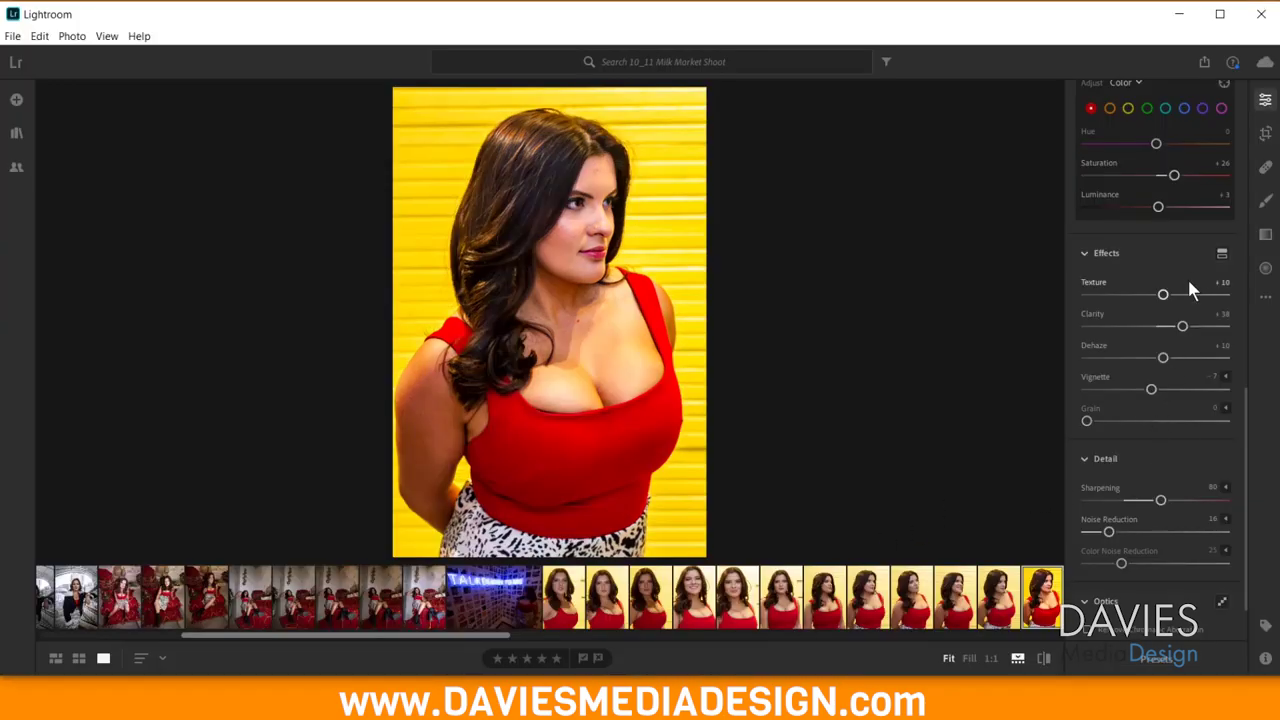
Step: Reveal Lightroom's Split Toning controls, then expand darktable's color correction module in the color group
left_click(1222, 256)
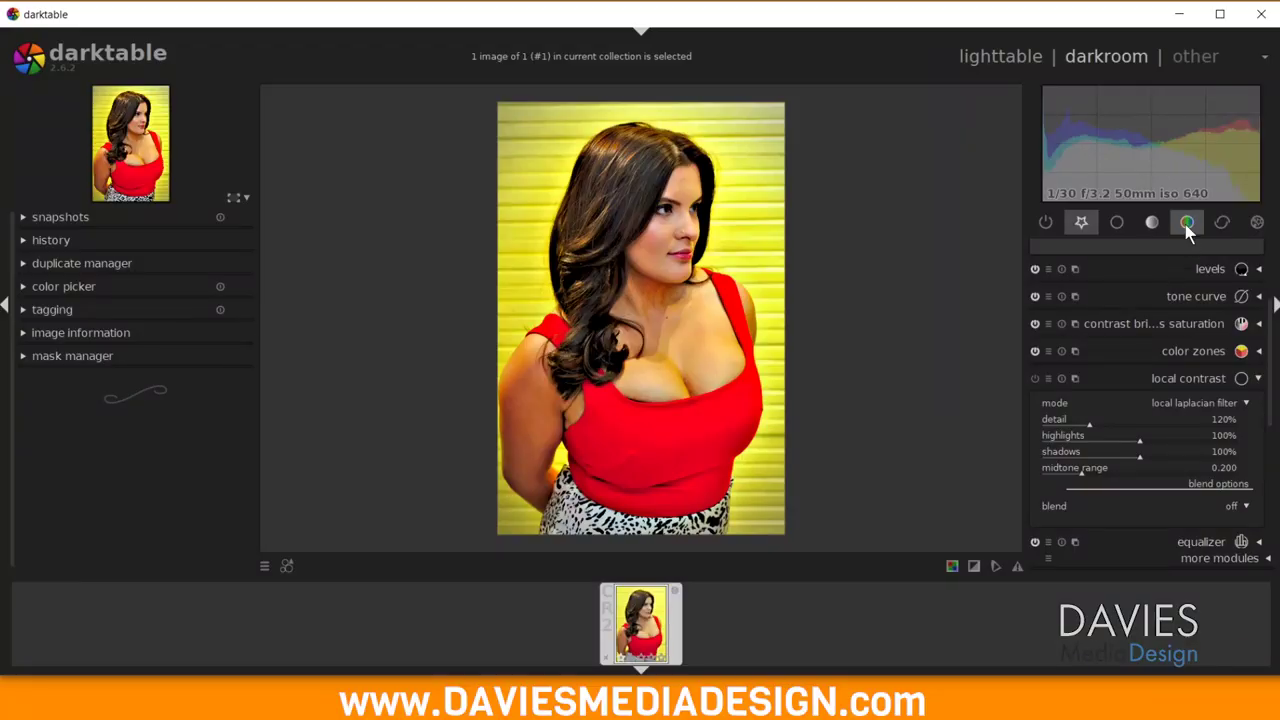
left_click(1188, 229)
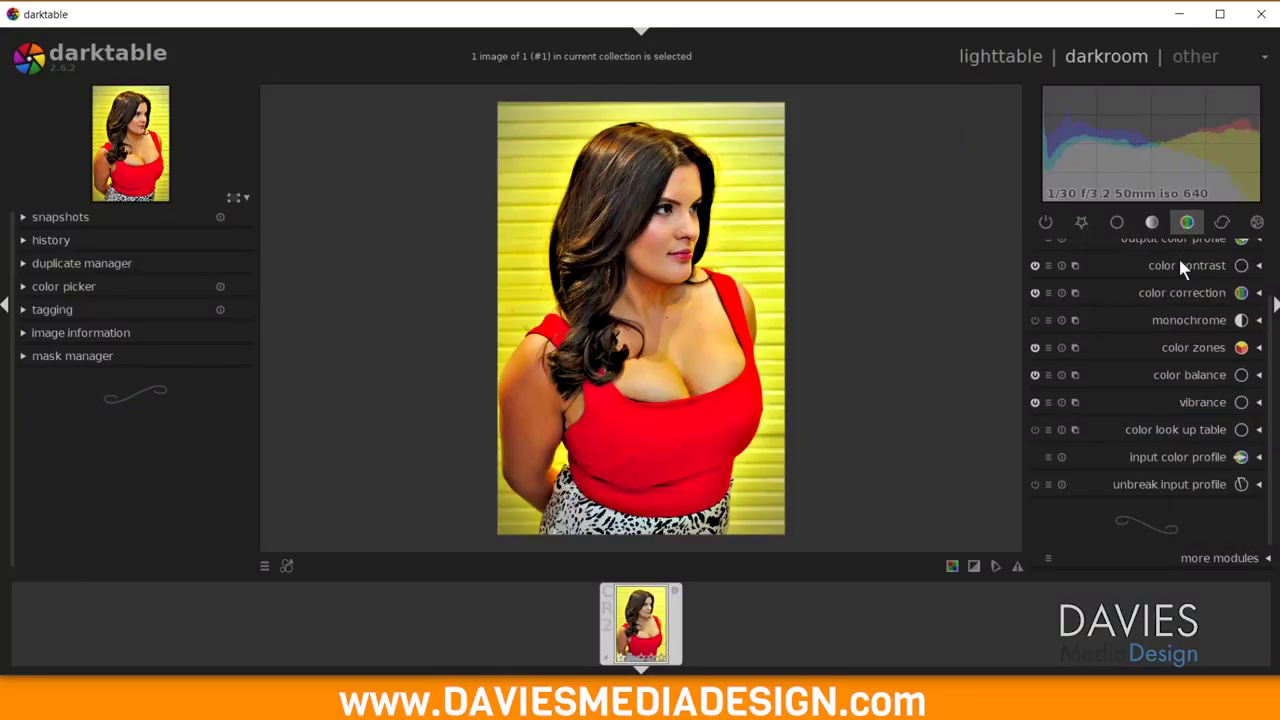
left_click(1260, 294)
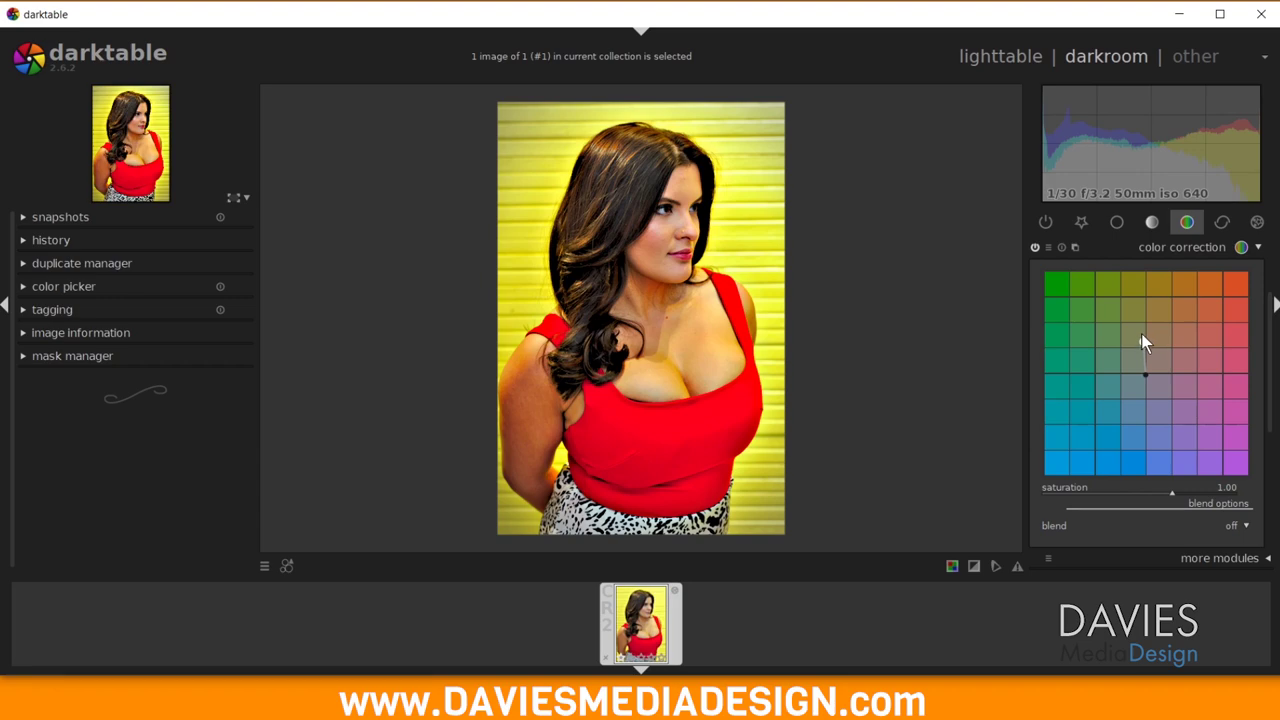
Step: Try out split toning in color correction by moving the highlights point to the green corner and the shadows point to the violet corner
left_click_drag(1146, 373, 1146, 348)
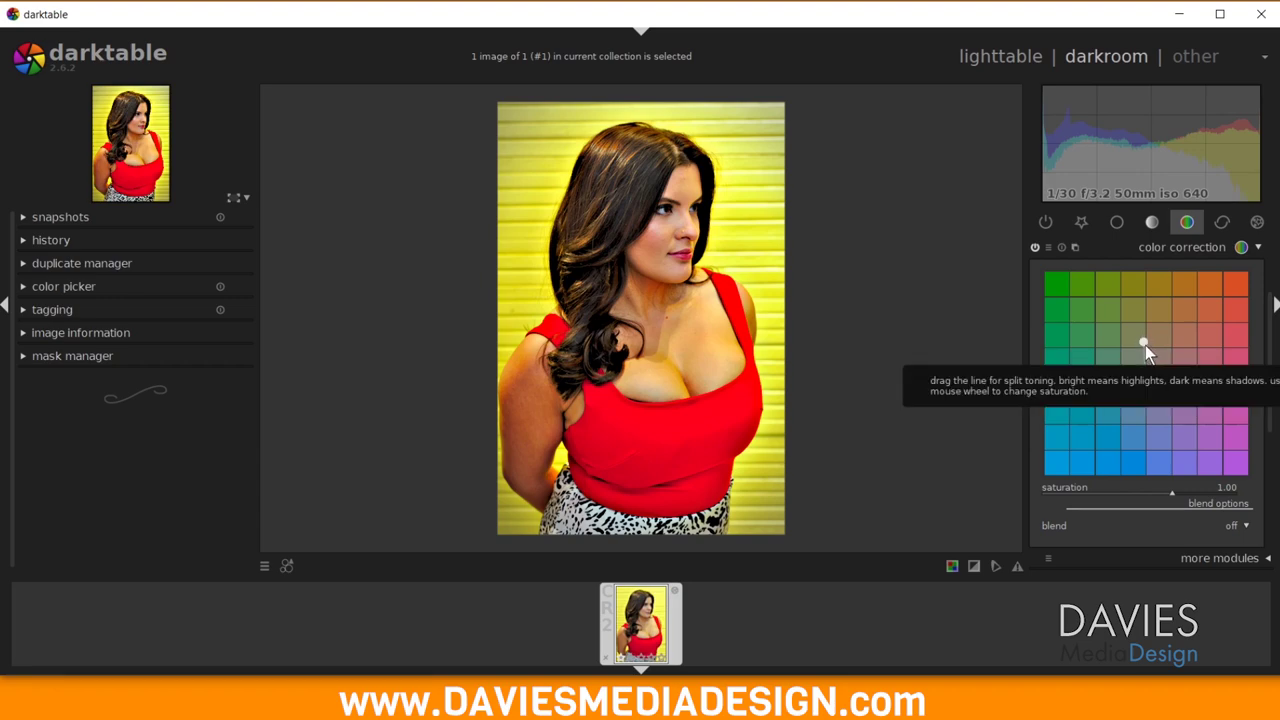
key("ctrl+z")
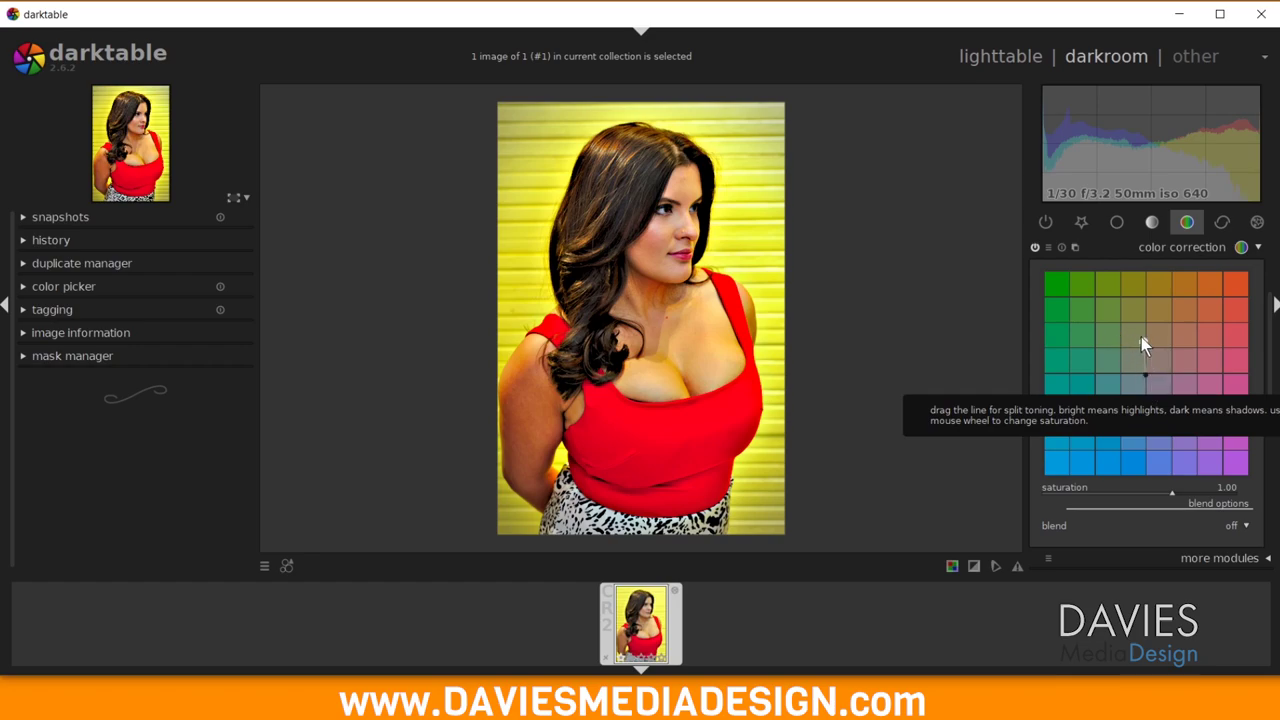
left_click(1143, 343)
left_click_drag(1114, 337, 1111, 343)
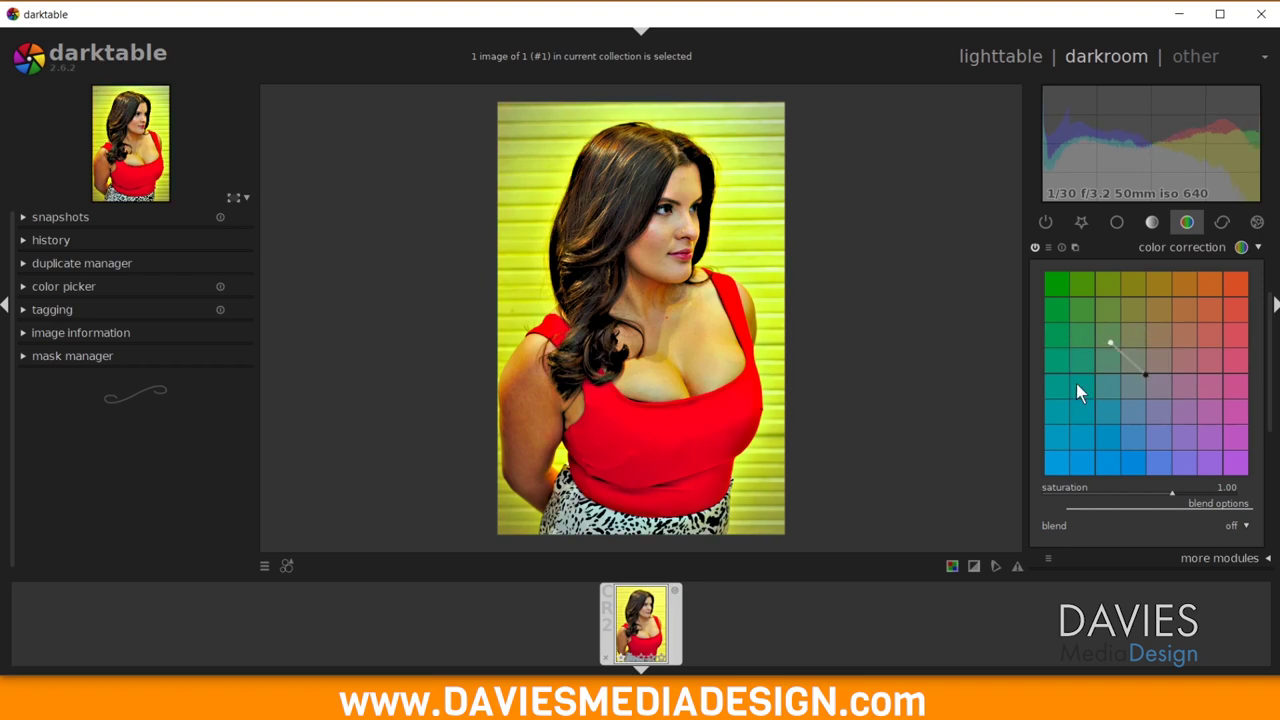
left_click_drag(1105, 342, 1044, 274)
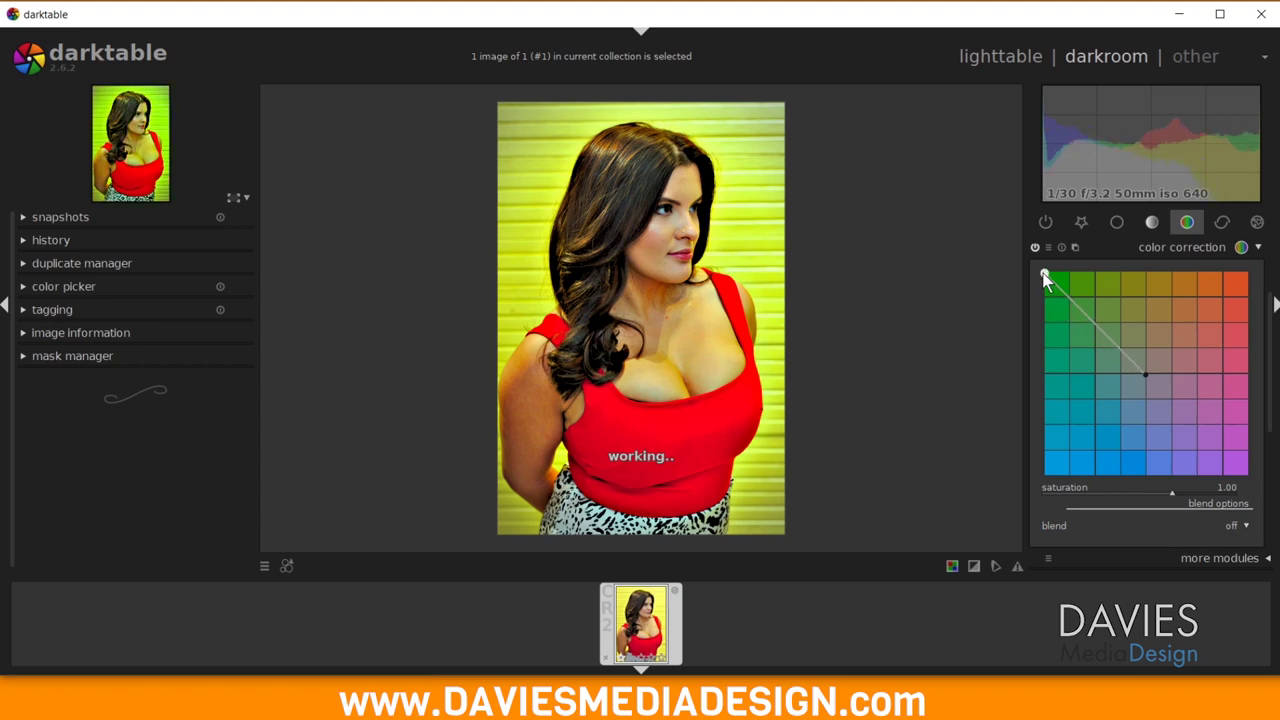
left_click_drag(1144, 373, 1270, 497)
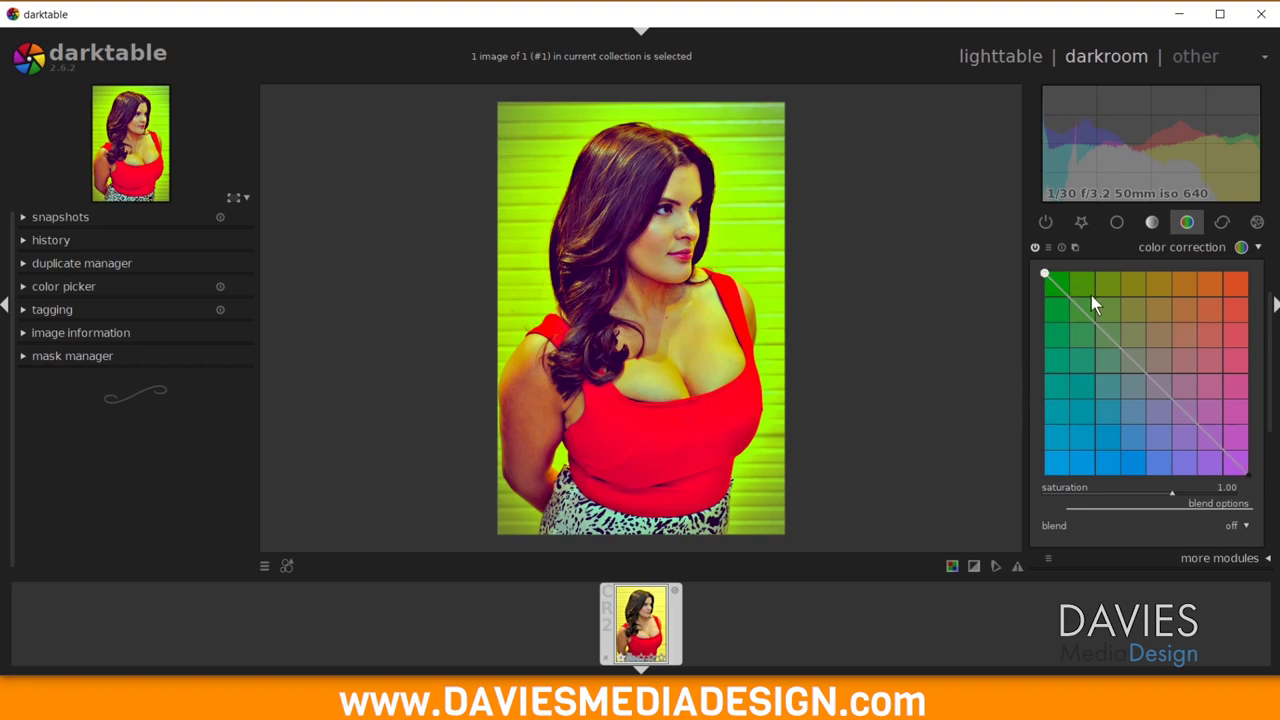
Step: Bring the highlights and shadows points of color correction back close to the centre of the color grid
left_click_drag(1047, 278, 1127, 349)
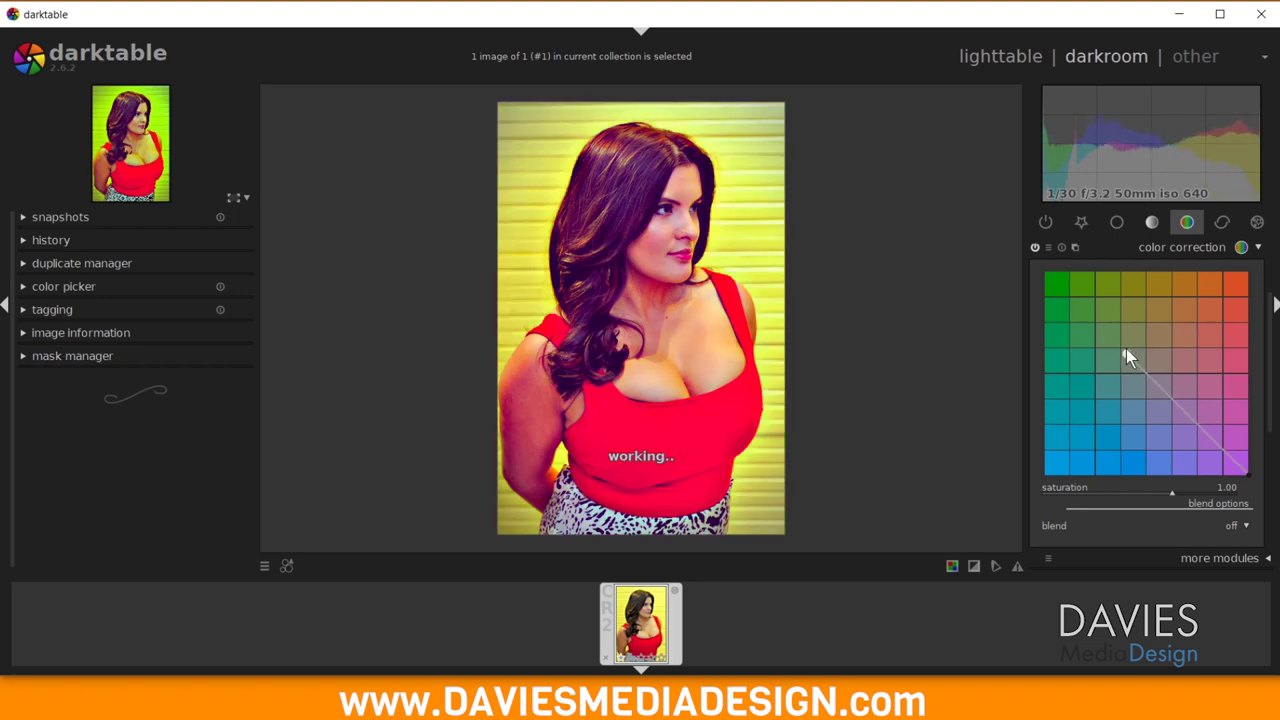
left_click_drag(1245, 470, 1140, 393)
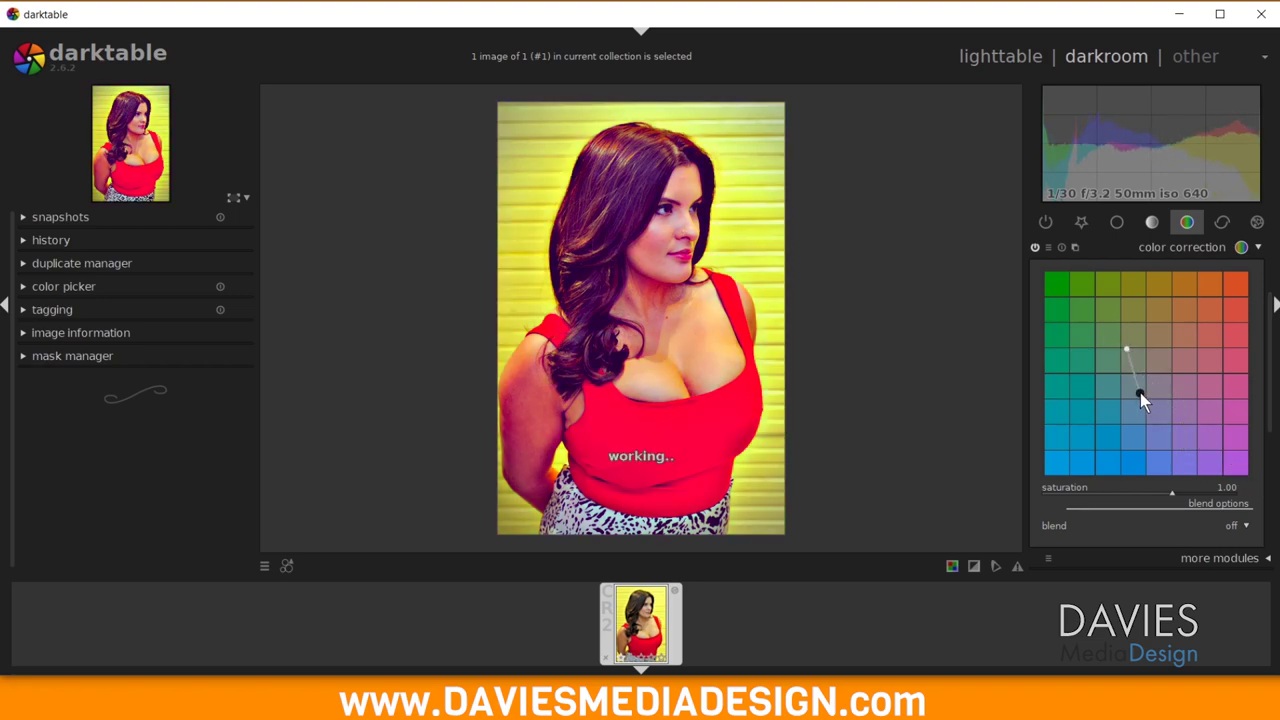
Step: Expand the split toning module in the effects group and mark it as a favourite
left_click(1257, 222)
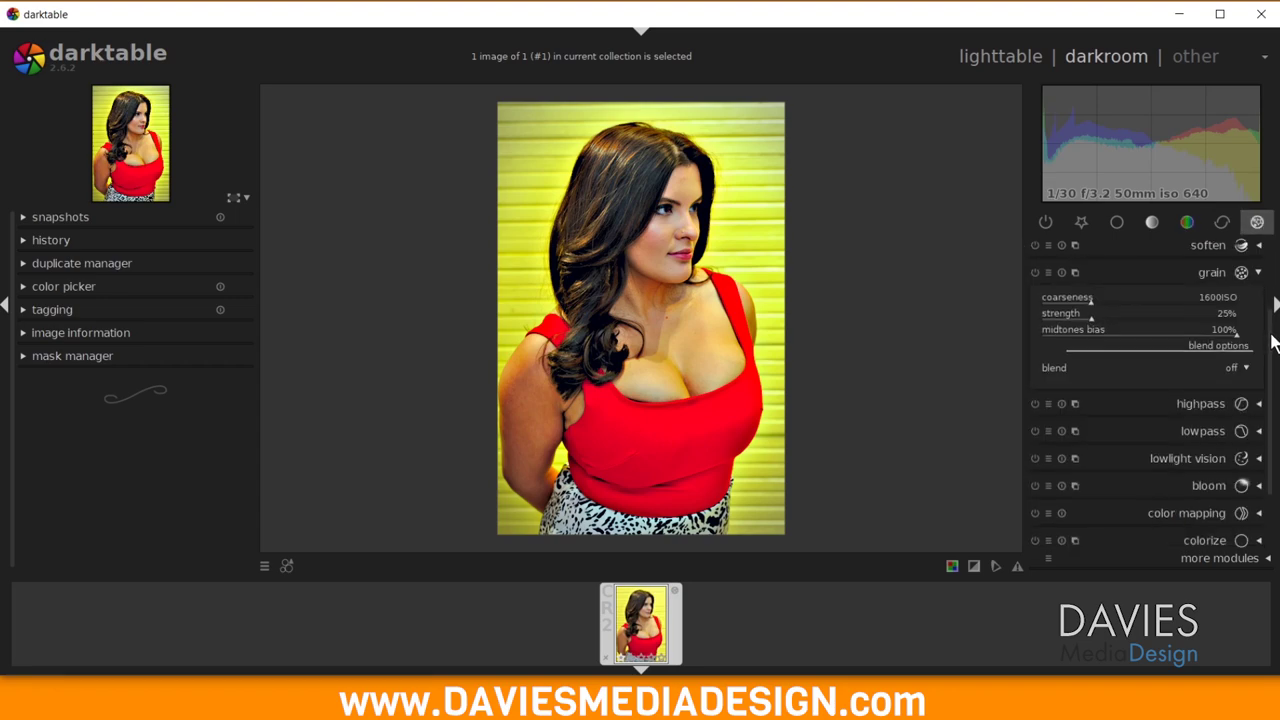
scroll(1222, 333, "up", 3)
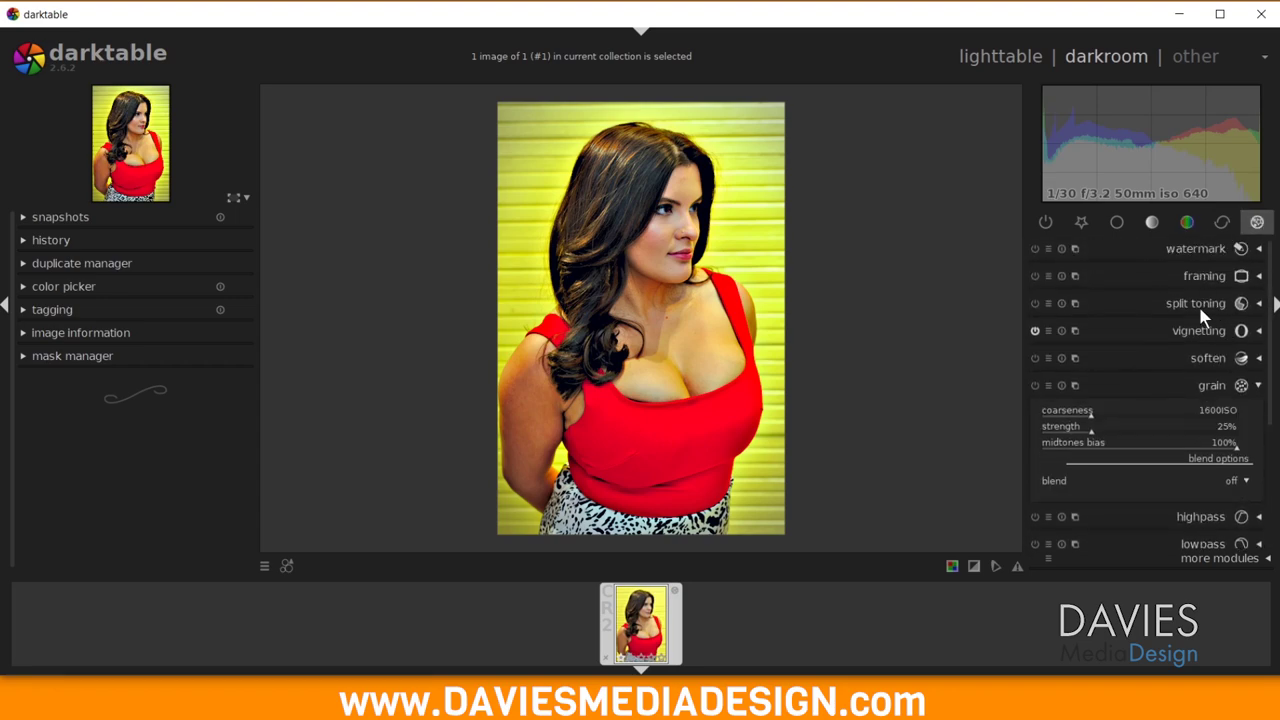
left_click(1262, 304)
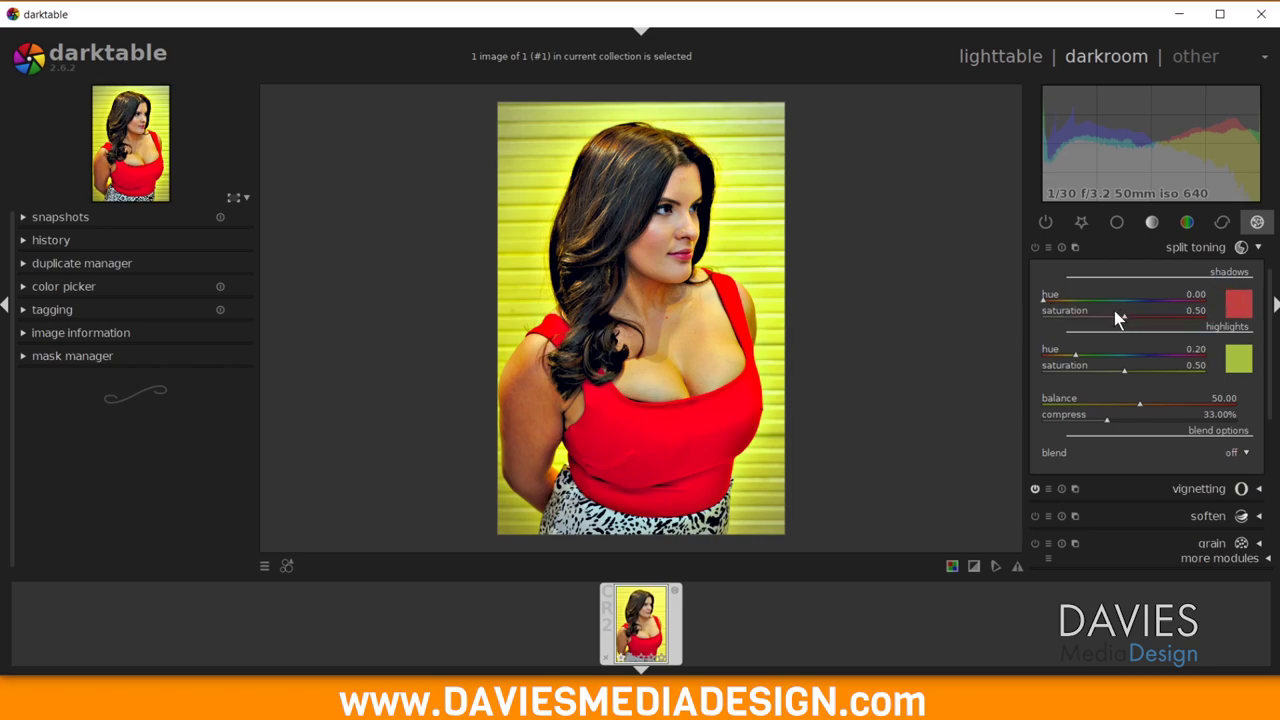
left_click(1047, 247)
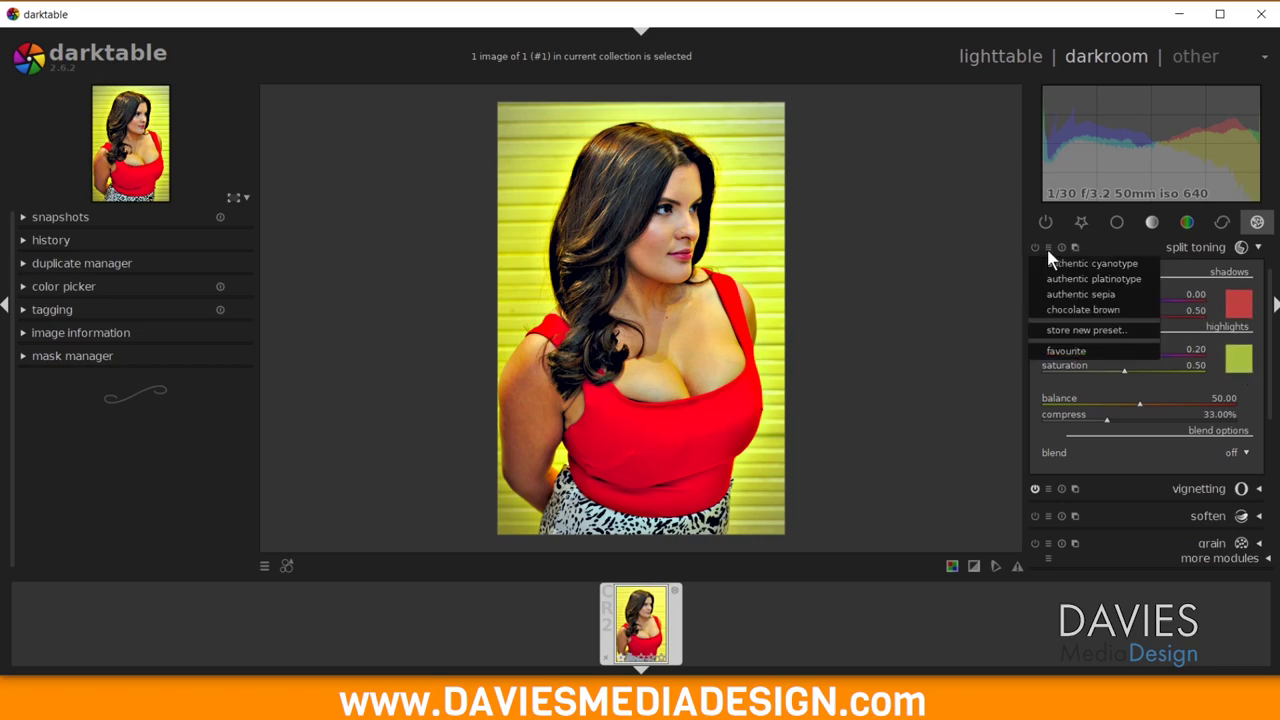
left_click(1068, 350)
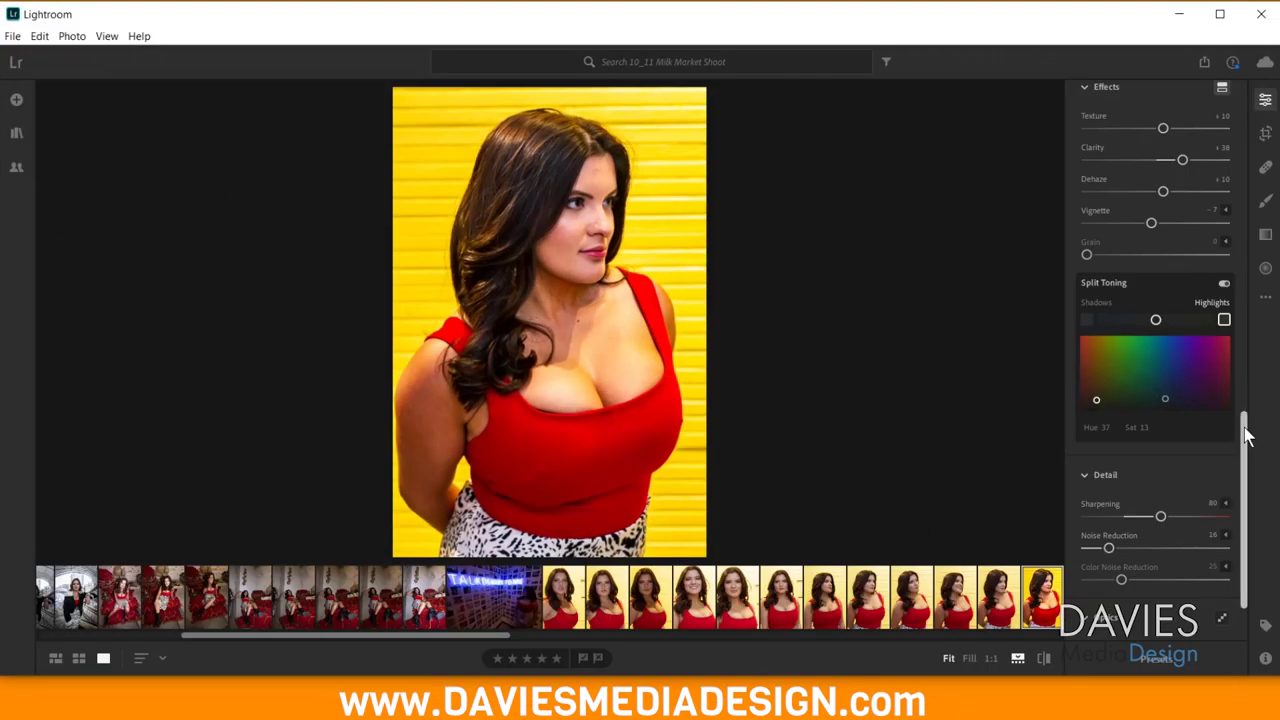
Step: Reveal Lightroom's detailed Sharpening options, then expand darktable's sharpen module in the correction group and mark it as a favourite
scroll(1243, 428, "down", 2)
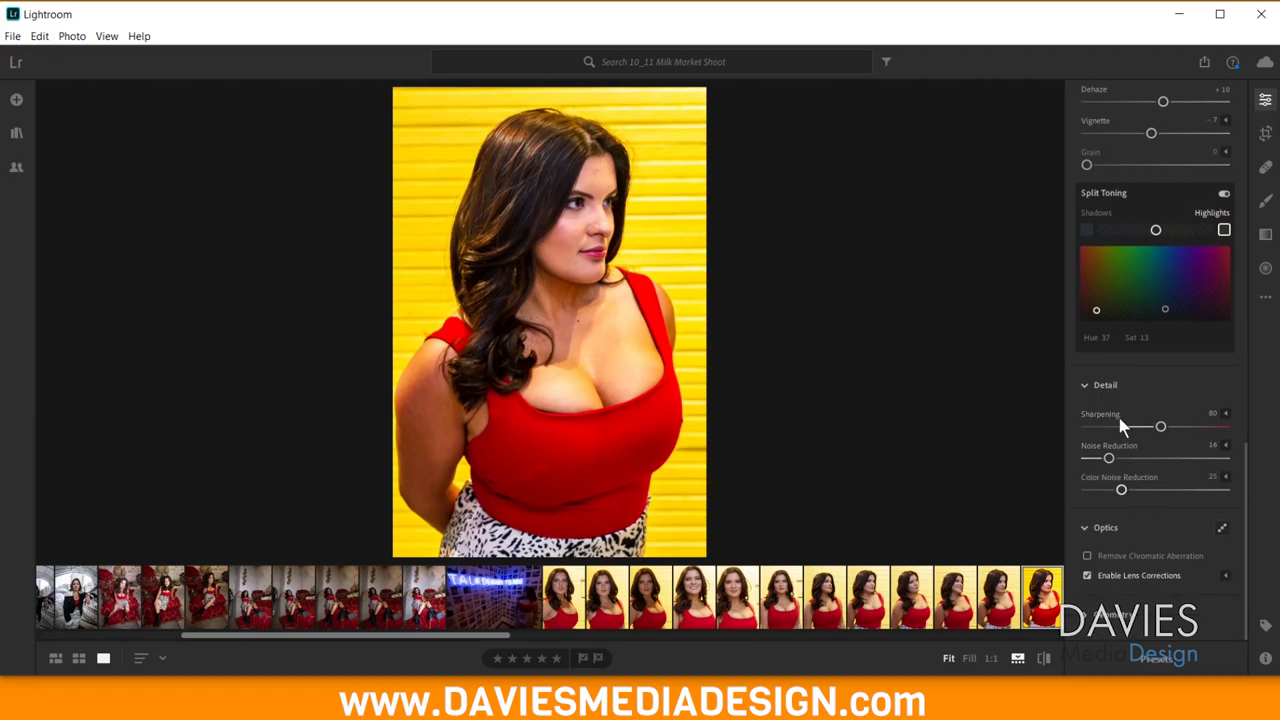
left_click(1226, 416)
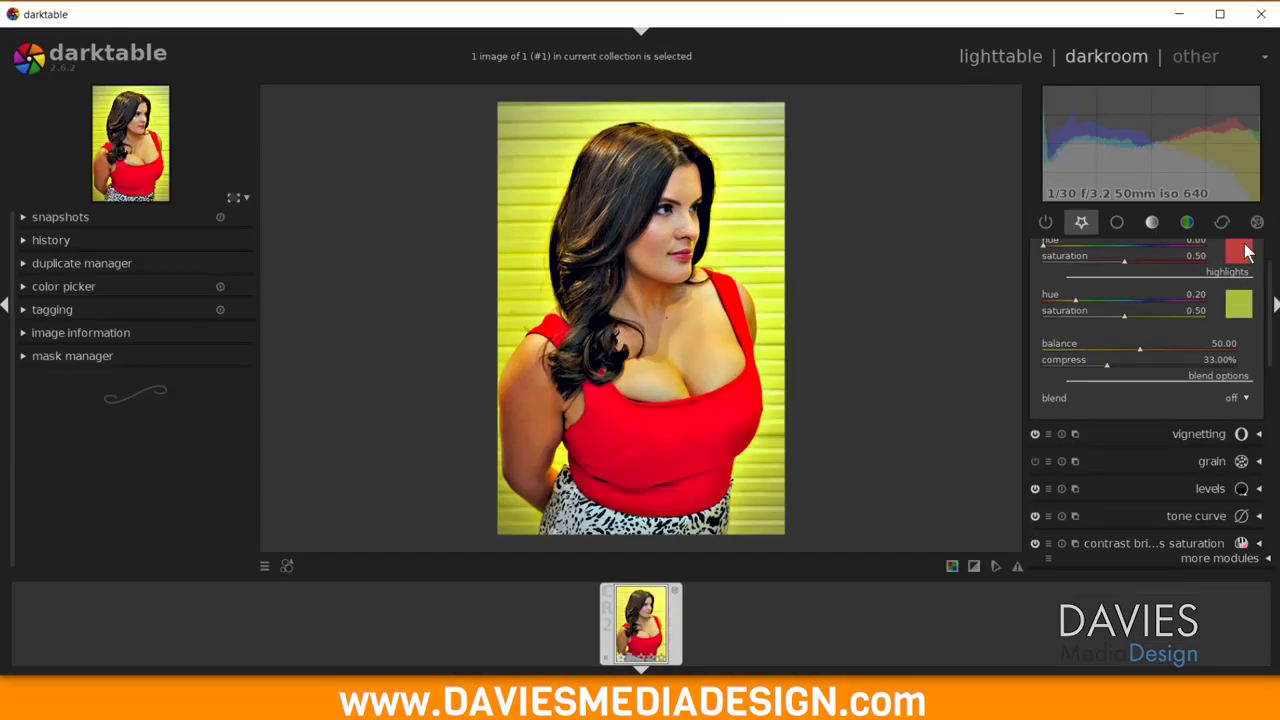
left_click(1225, 222)
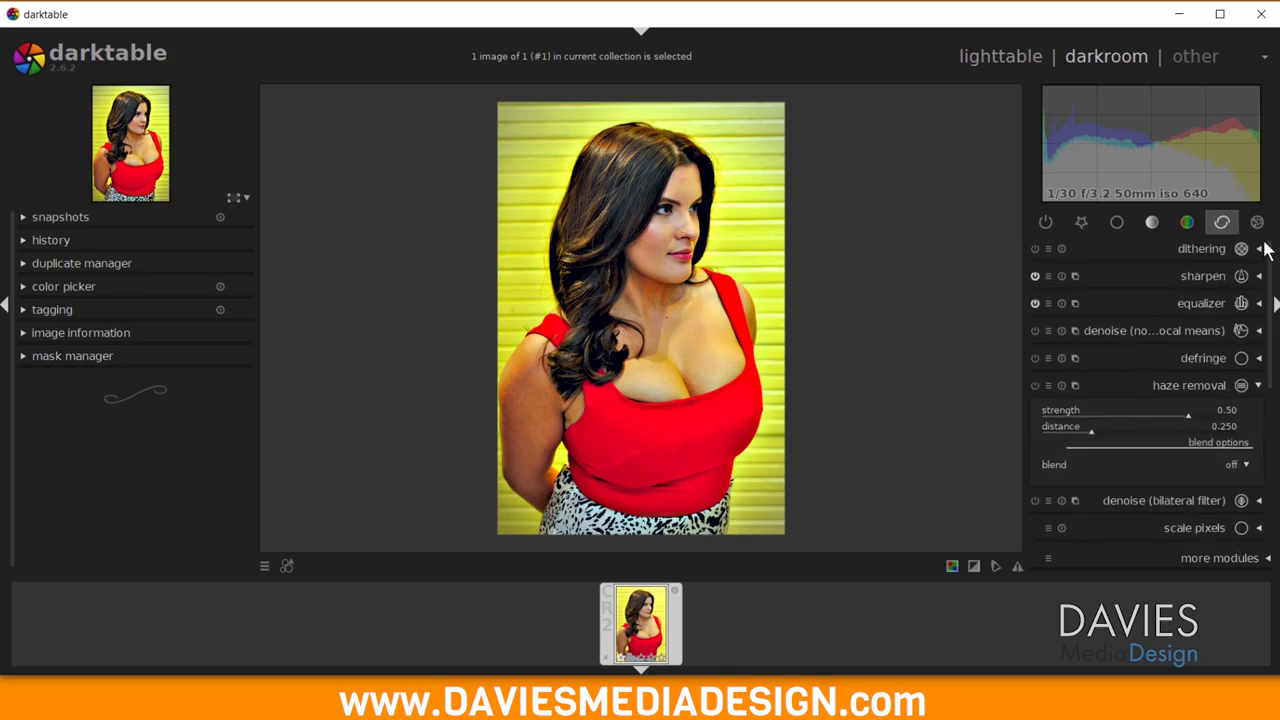
left_click(1260, 280)
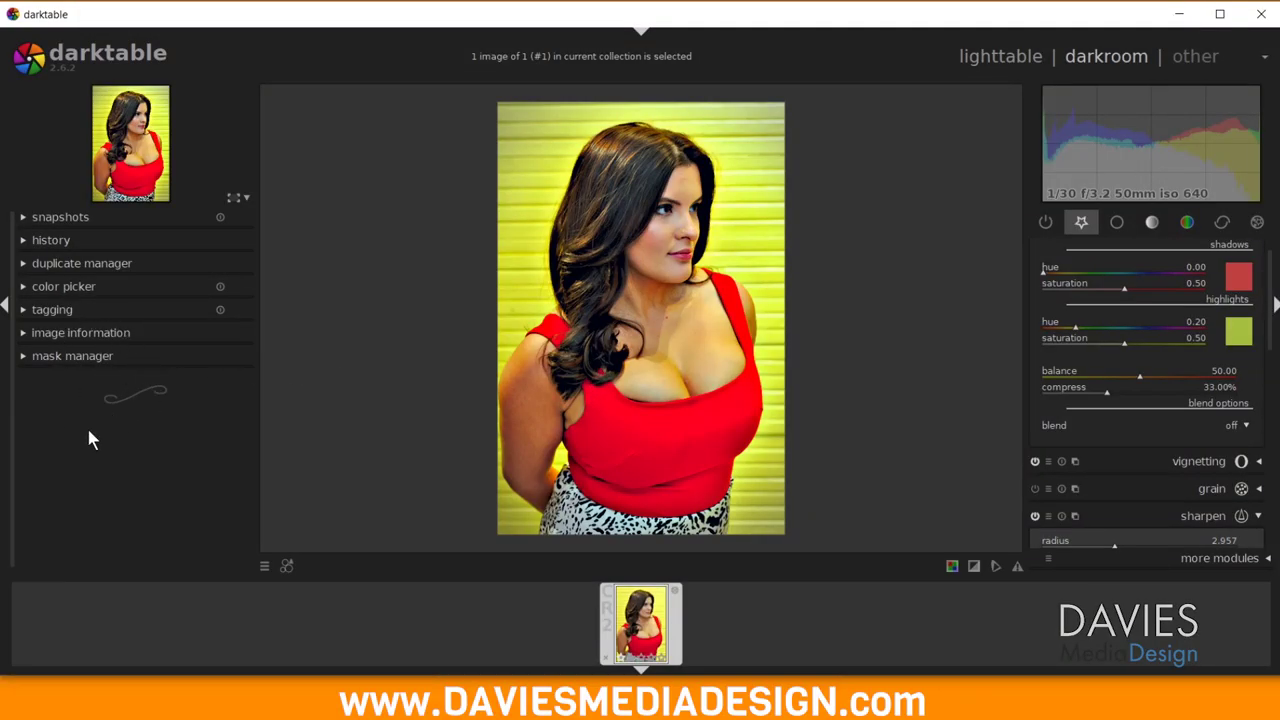
Step: Expand the mask manager to view its shape tools, then collapse it
left_click(28, 360)
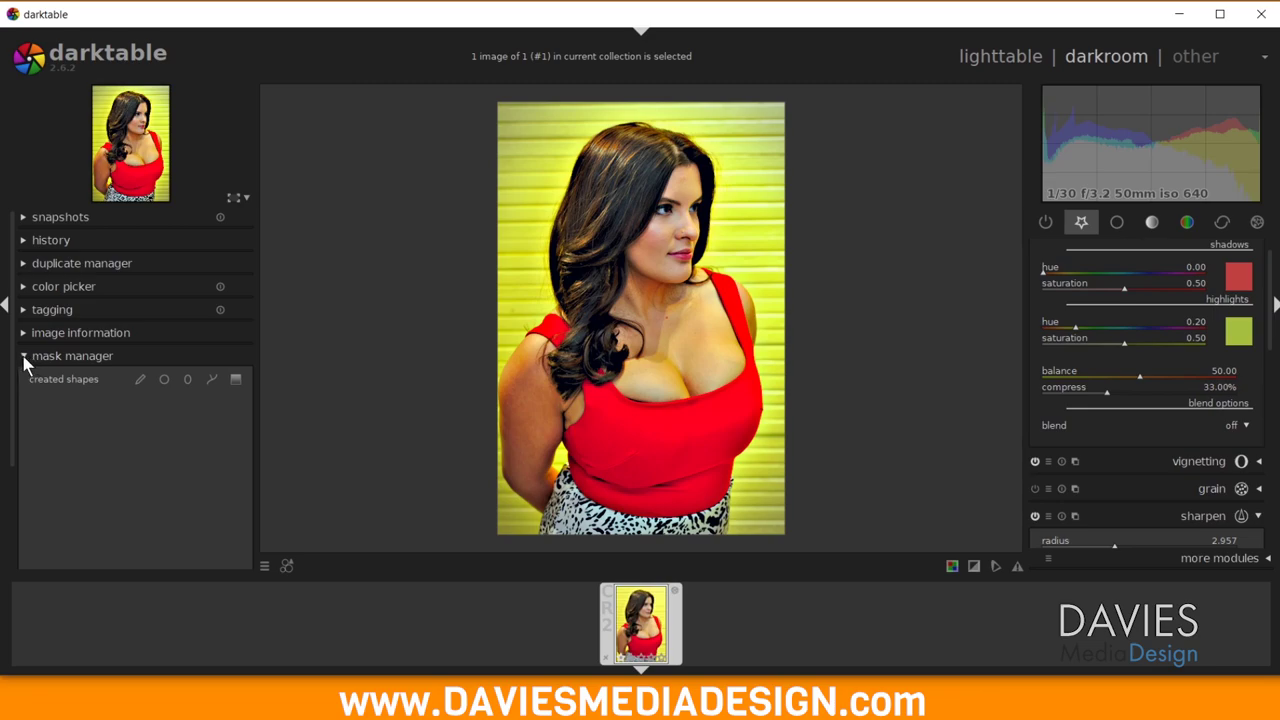
left_click(25, 358)
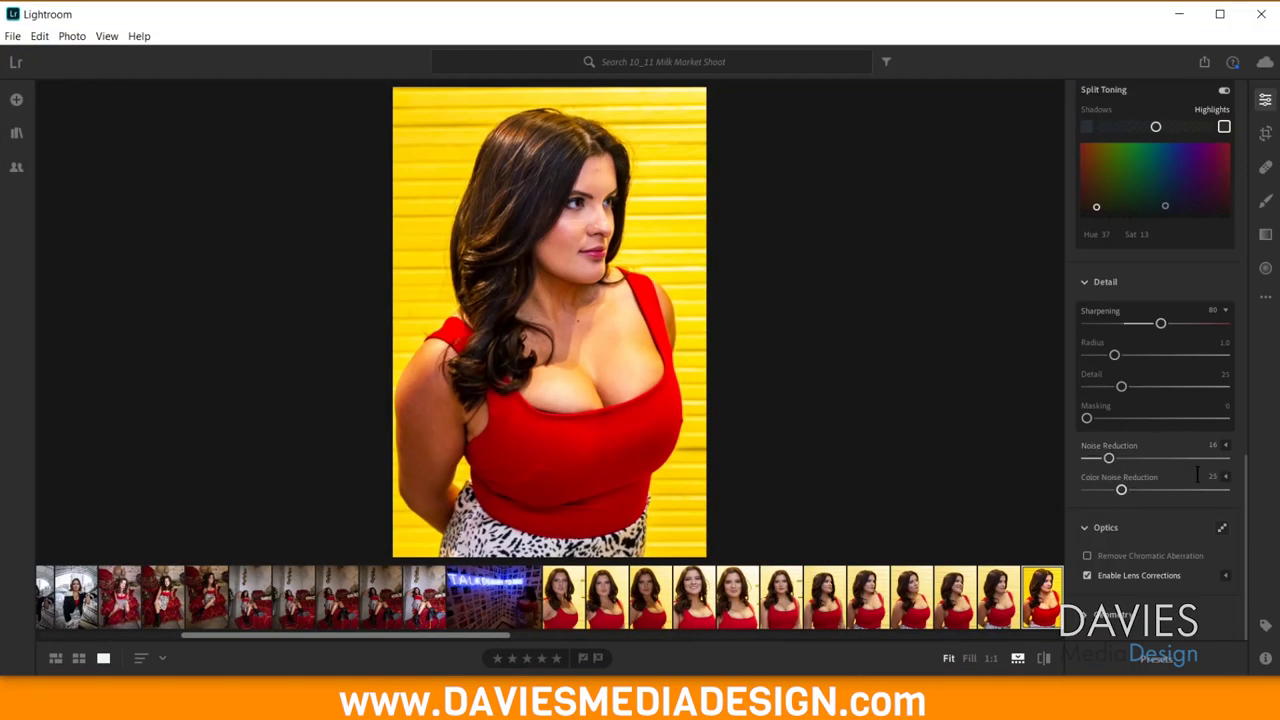
Step: Collapse Lightroom's detailed Sharpening options and expand the Noise Reduction options in the Detail section
left_click(1226, 318)
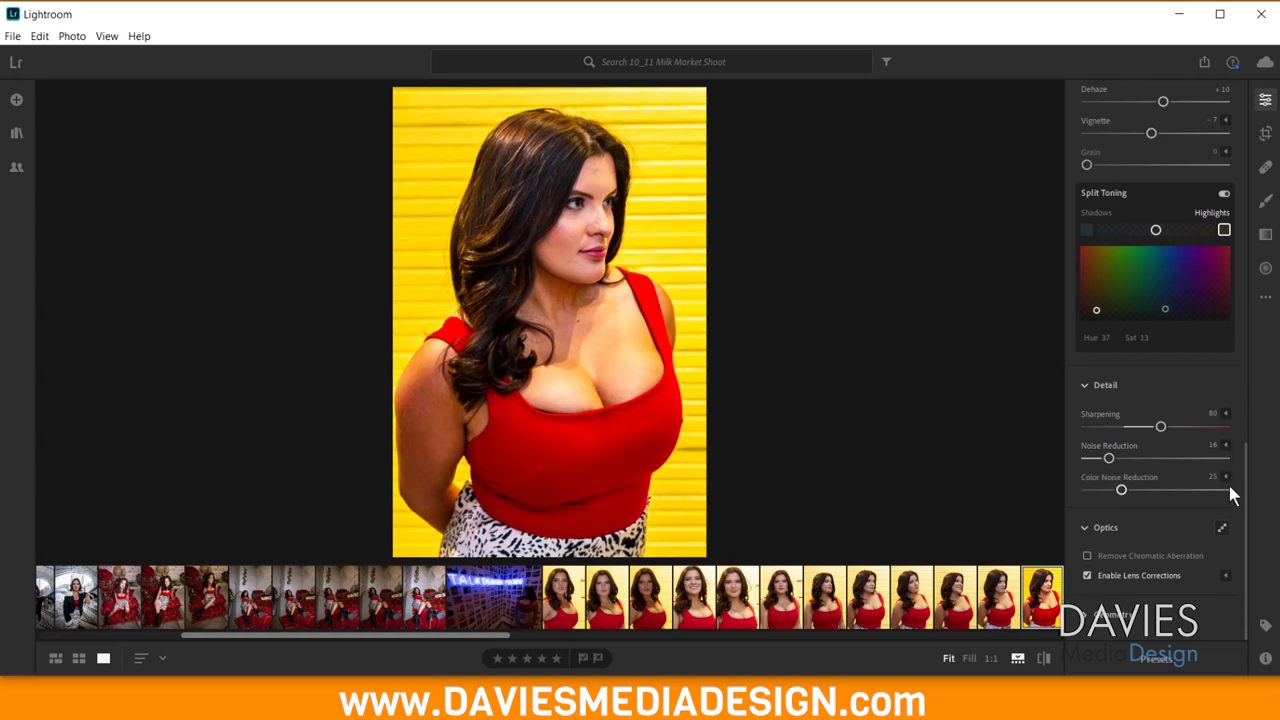
left_click(1225, 445)
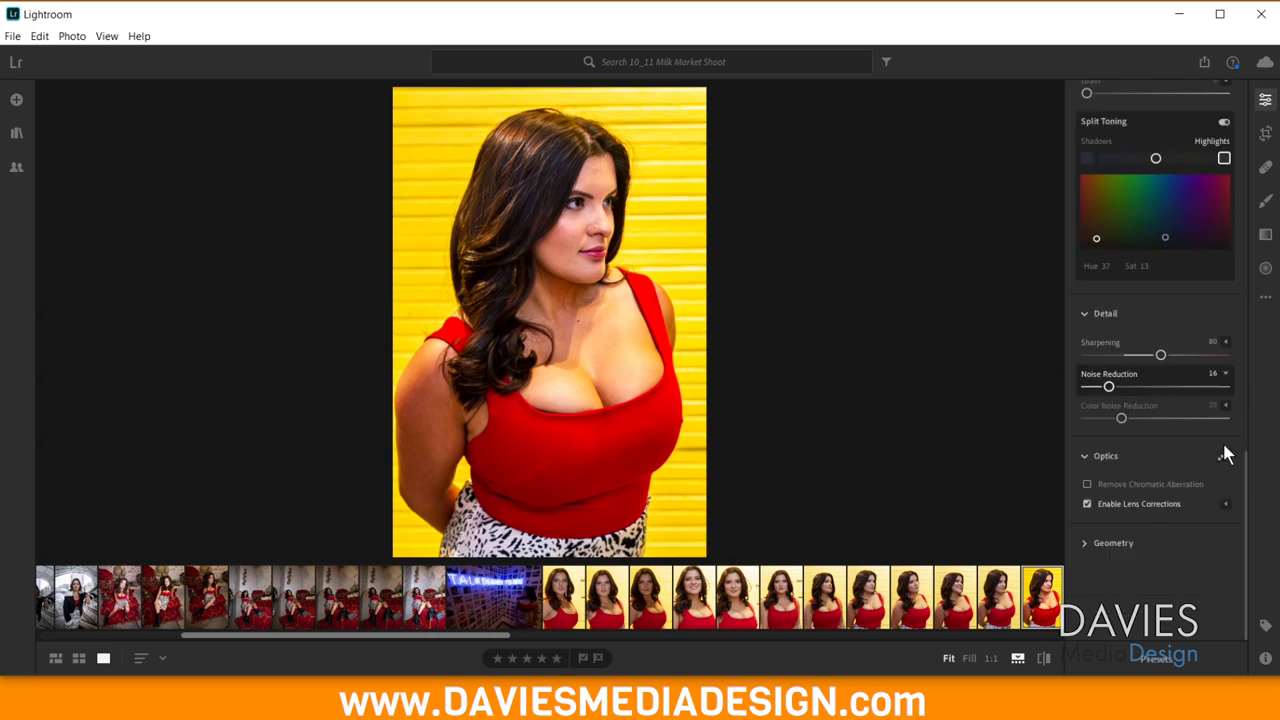
Step: Collapse Lightroom's Noise Reduction options, then expand and collapse the Color Noise Reduction options in the Detail section
left_click(1226, 372)
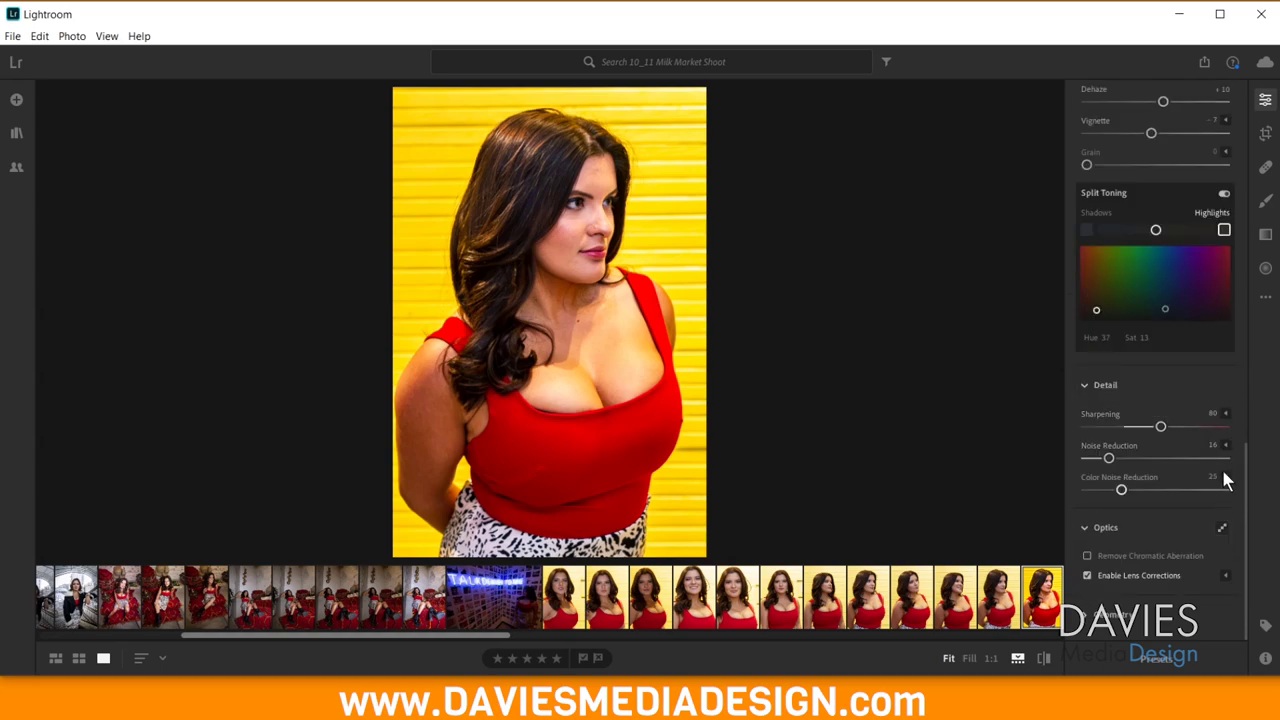
left_click(1224, 475)
left_click(1225, 399)
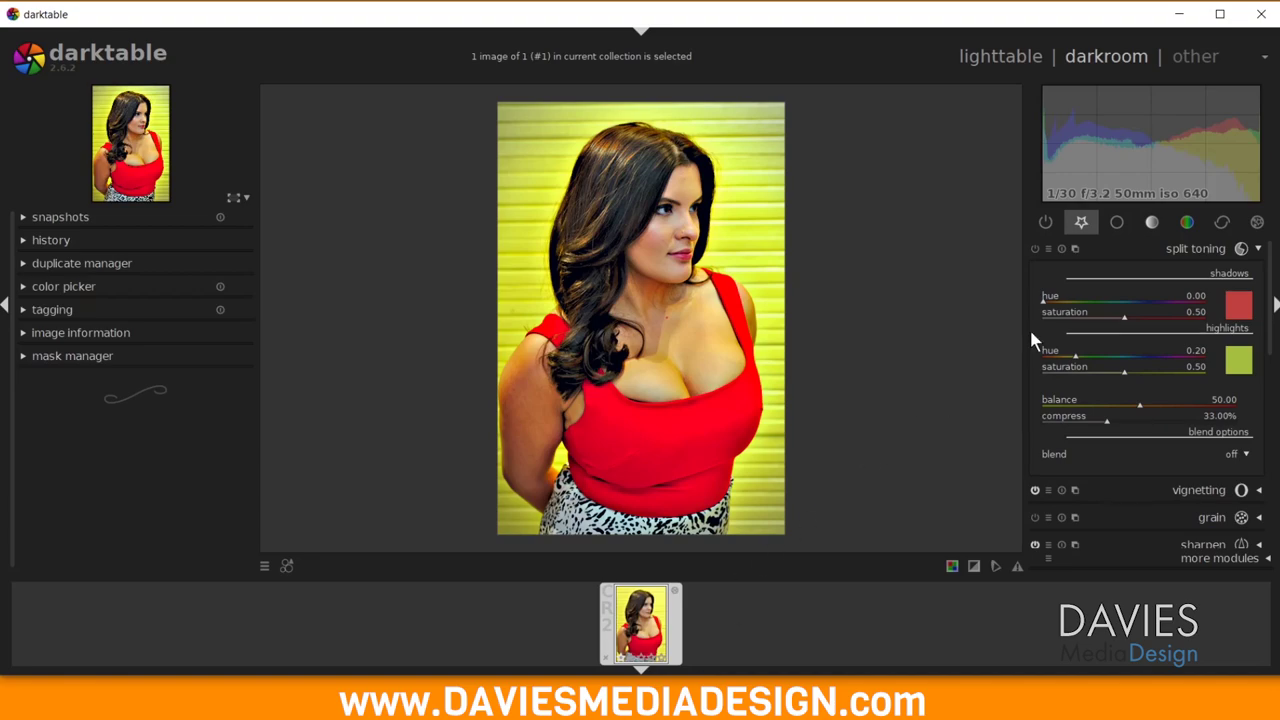
Step: Expand darktable's denoise (profiled) module in the correction group, view its camera profile list, and mark the module as a favourite
left_click(1222, 222)
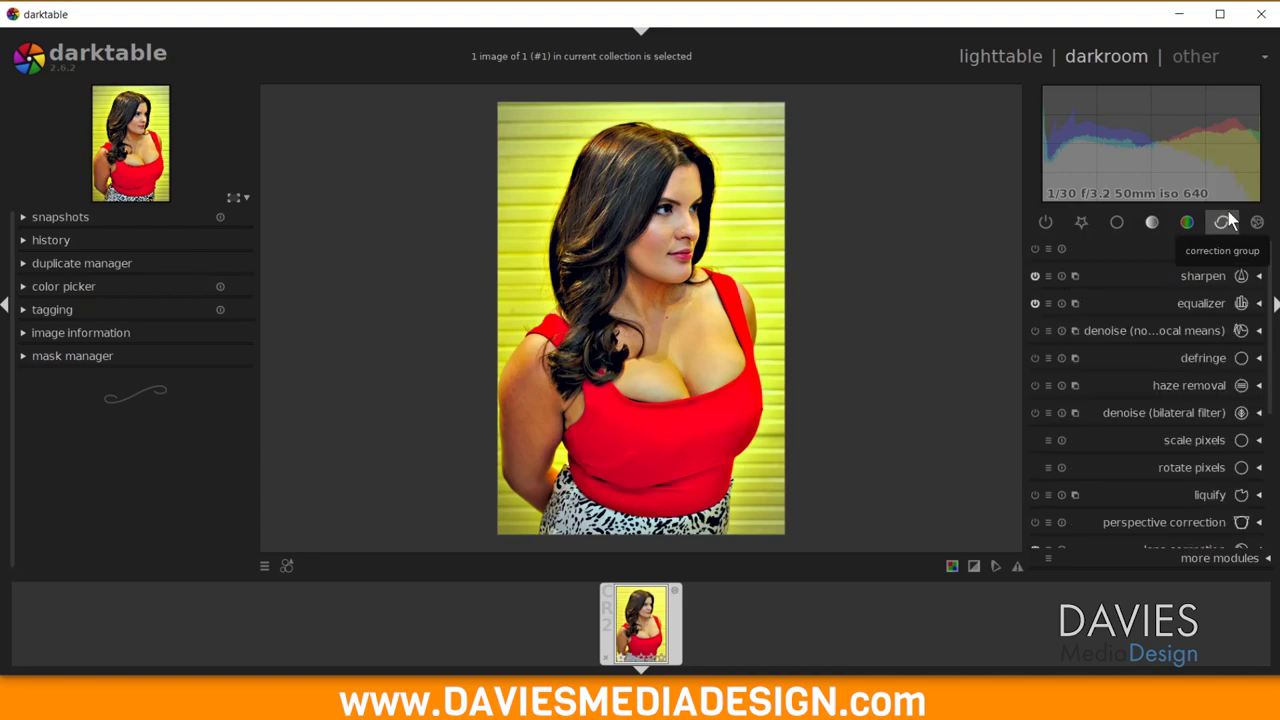
left_click_drag(1273, 268, 1273, 278)
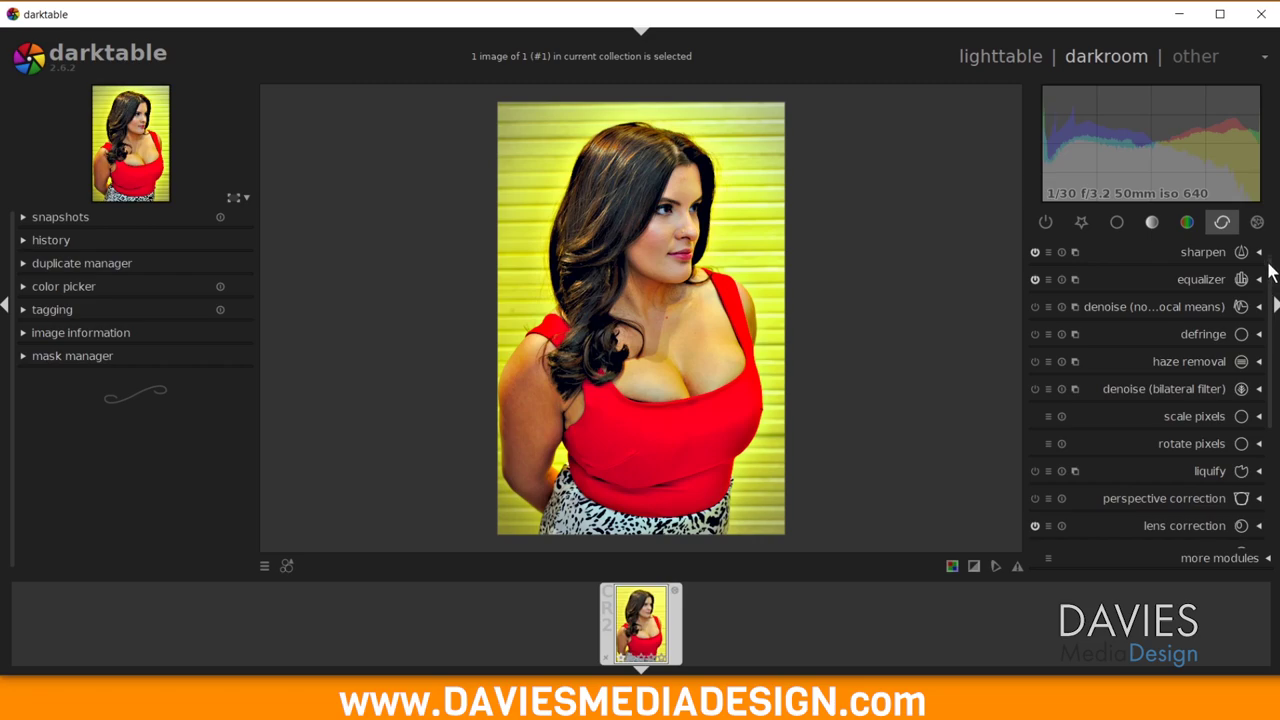
left_click_drag(1271, 277, 1268, 409)
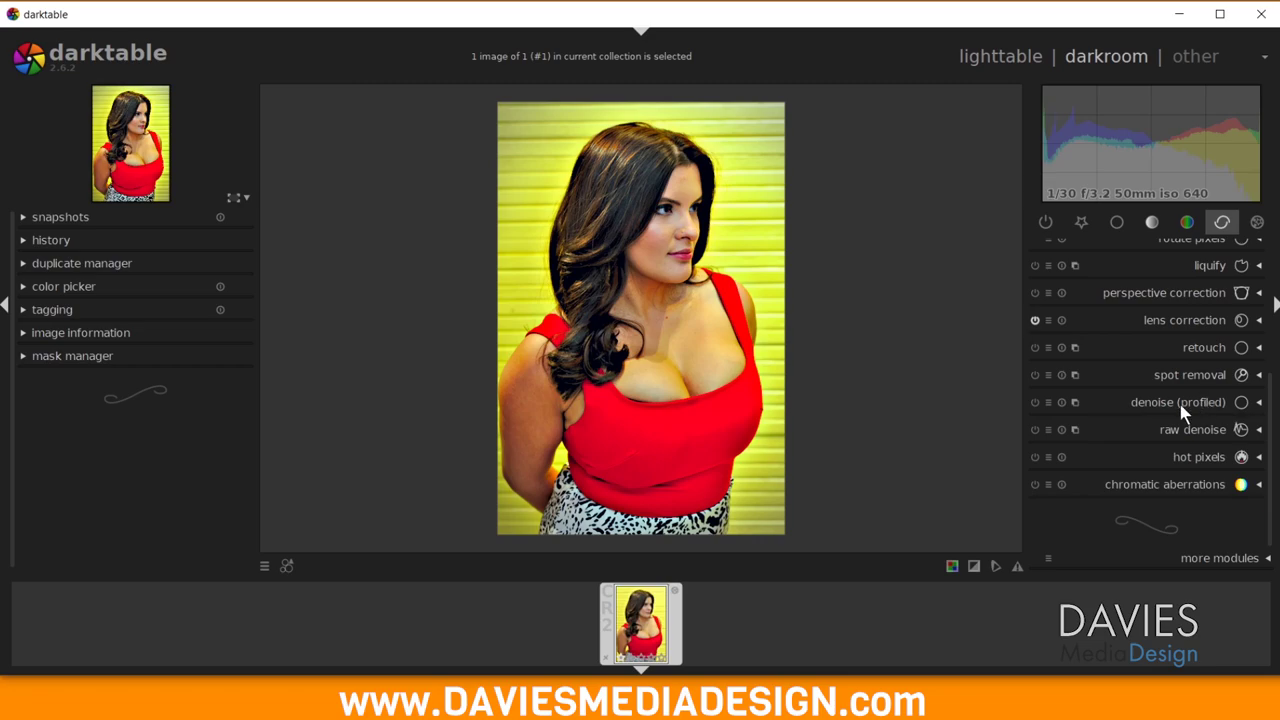
left_click(1255, 405)
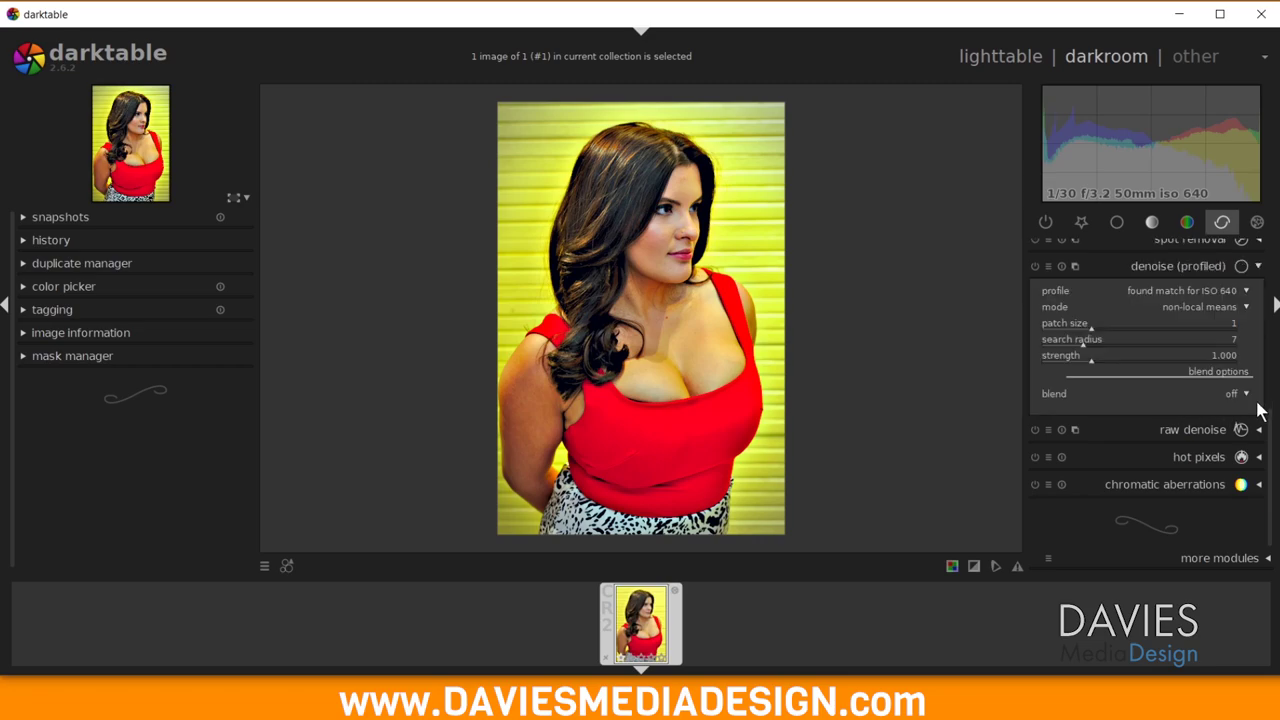
left_click(1193, 290)
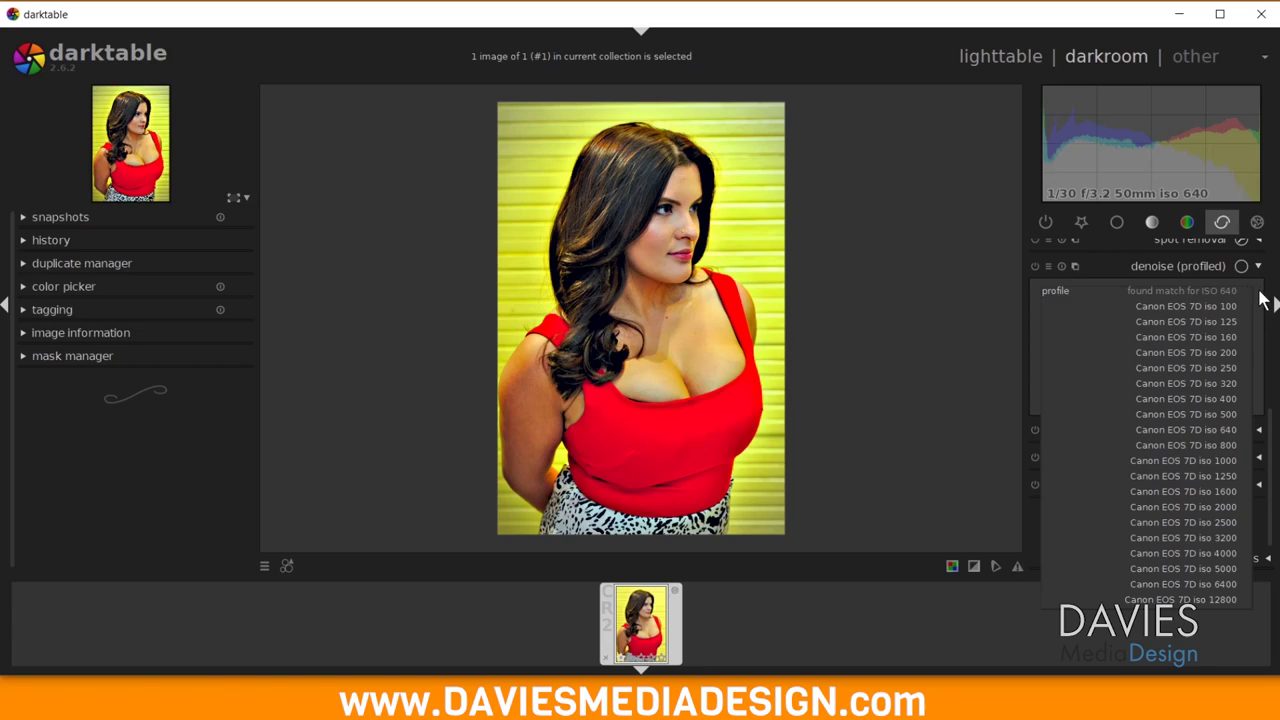
left_click(1262, 300)
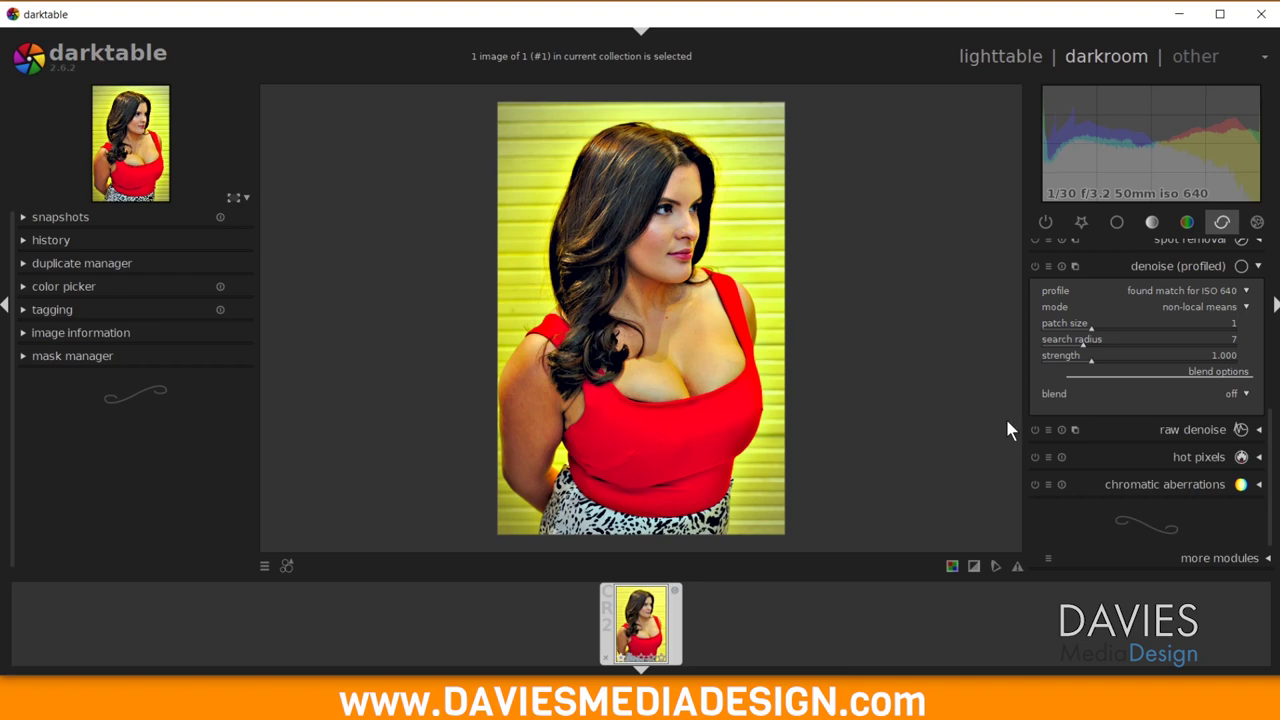
left_click(1047, 265)
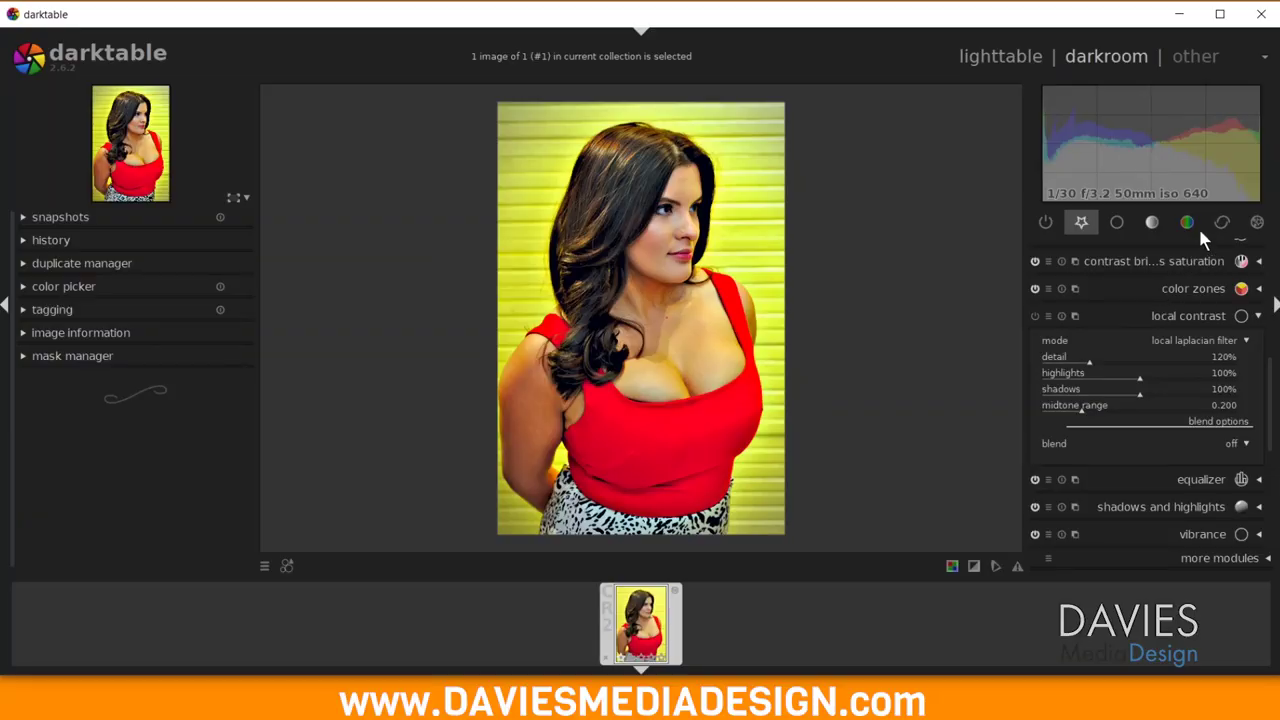
Step: Collapse denoise (profiled), then expand the denoise (bilateral filter) module in the correction group and mark it as a favourite
left_click(1223, 222)
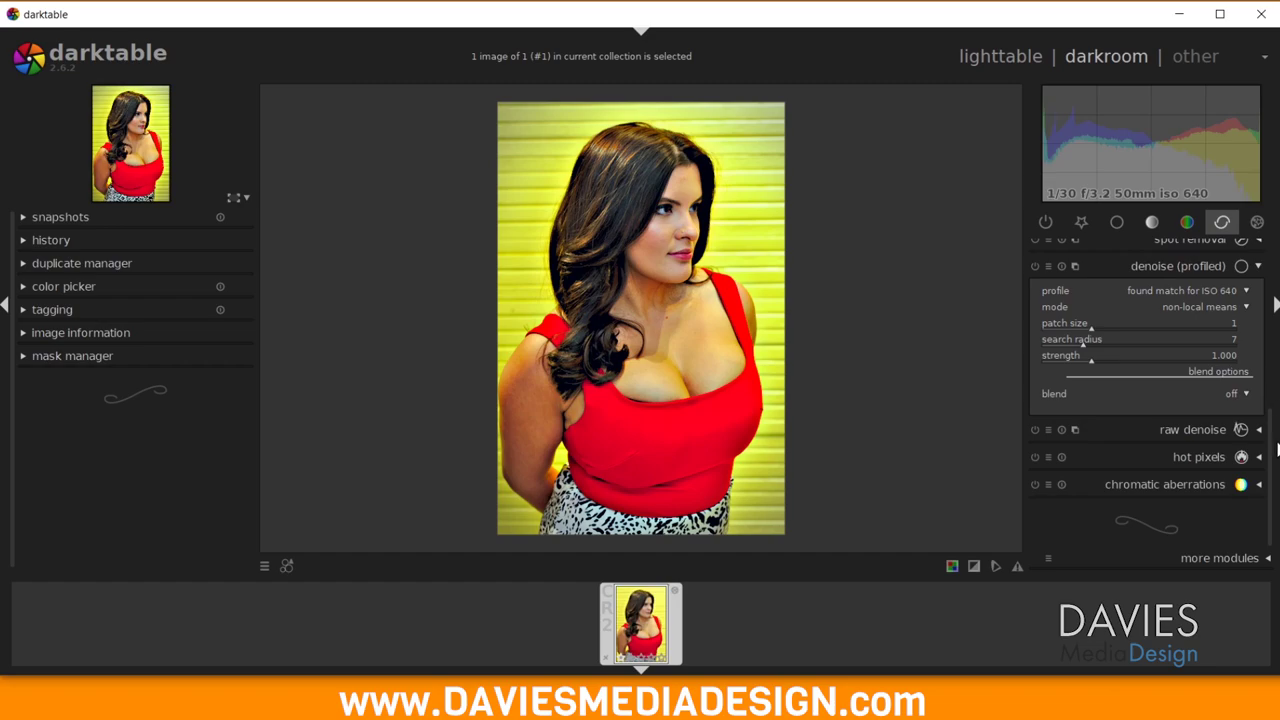
left_click(1258, 266)
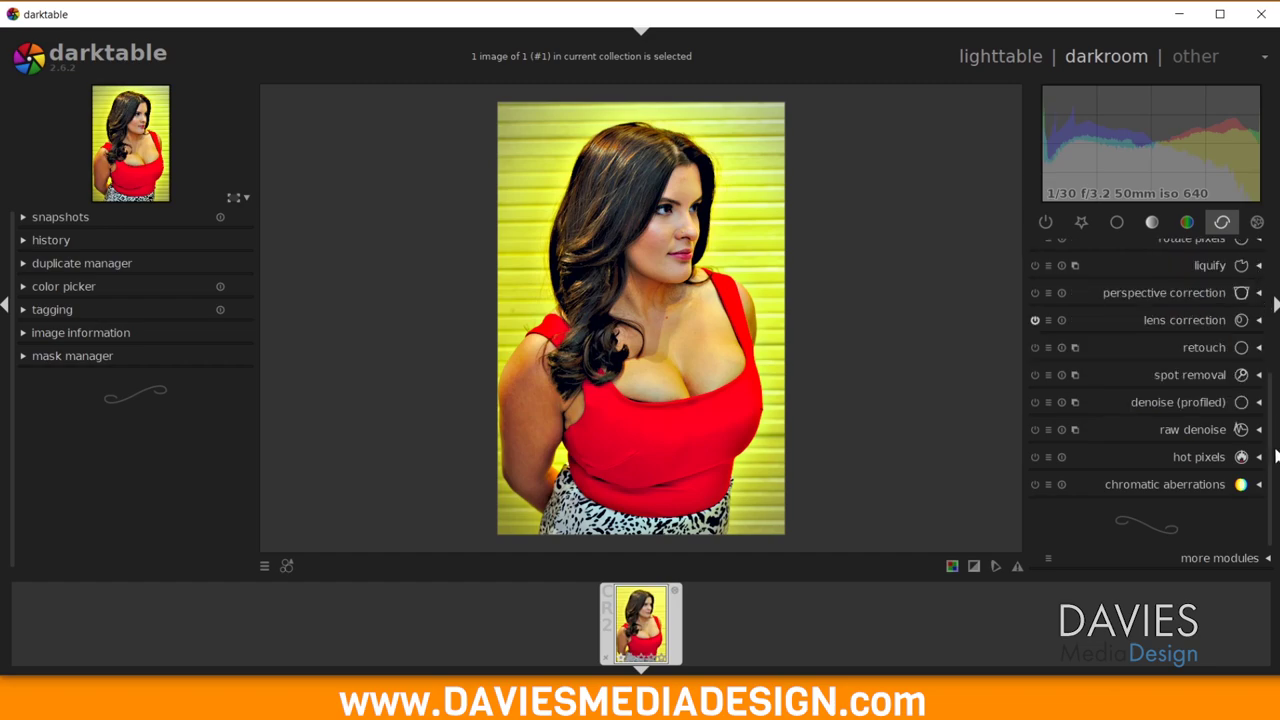
left_click_drag(1268, 455, 1273, 365)
left_click(1259, 340)
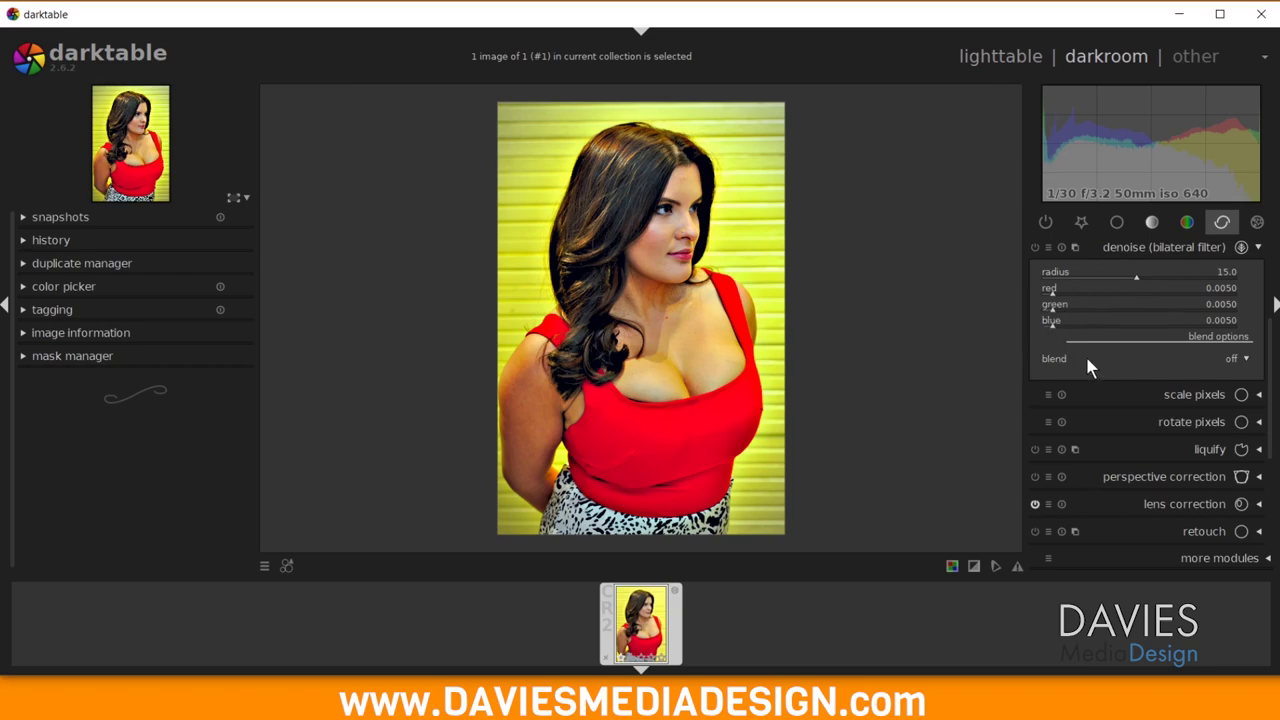
left_click(1062, 248)
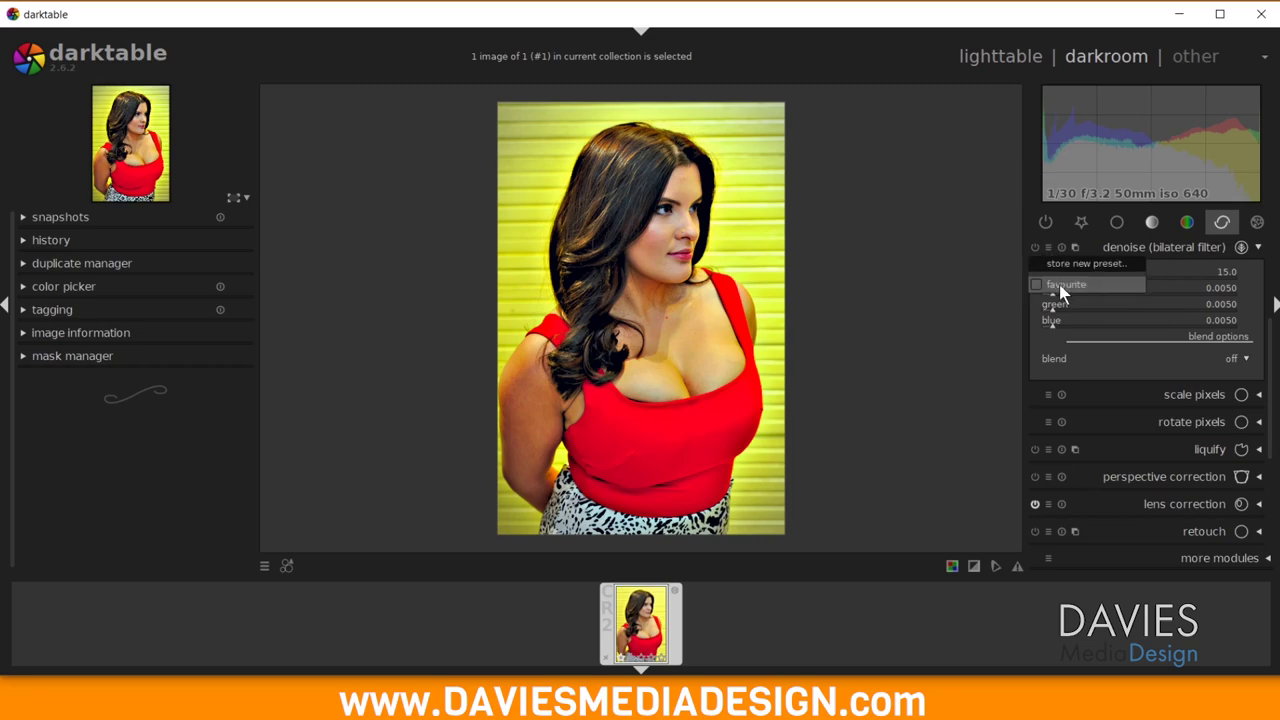
left_click(1062, 285)
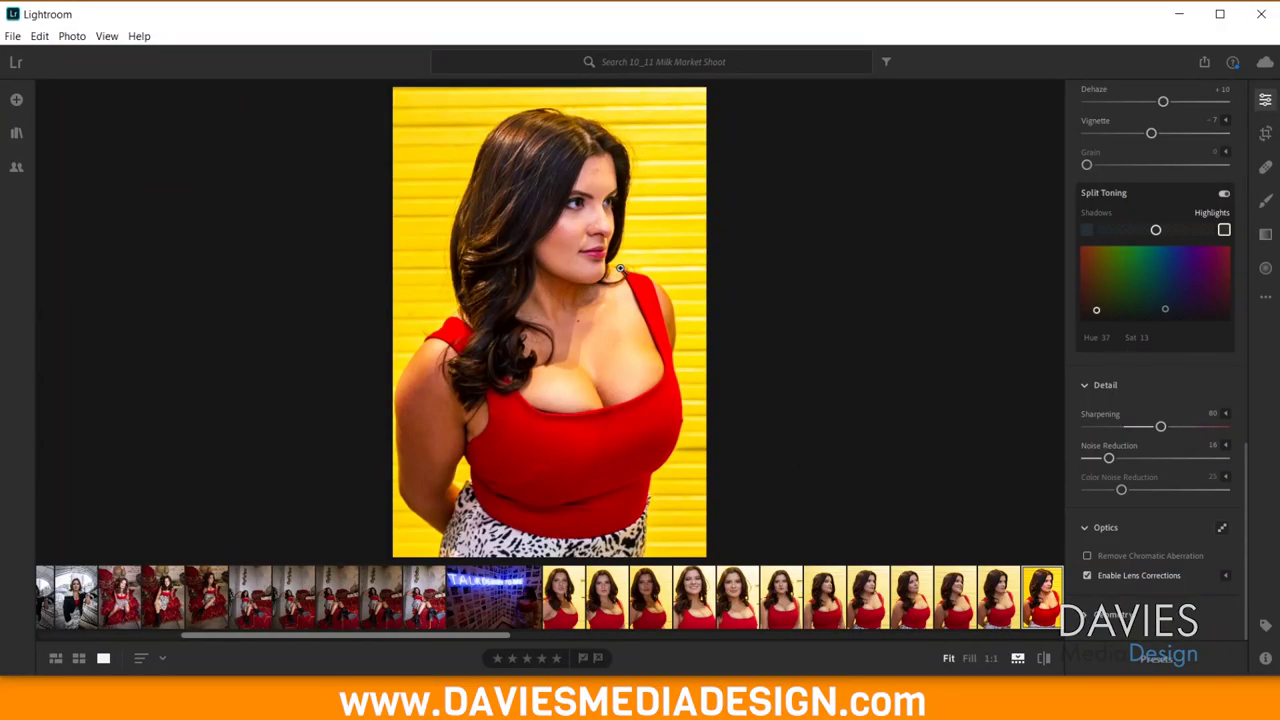
Step: Check the shoulder area at 1:1 in Lightroom, then switch on darktable's chromatic aberrations module and mark it as a favourite
left_click(620, 268)
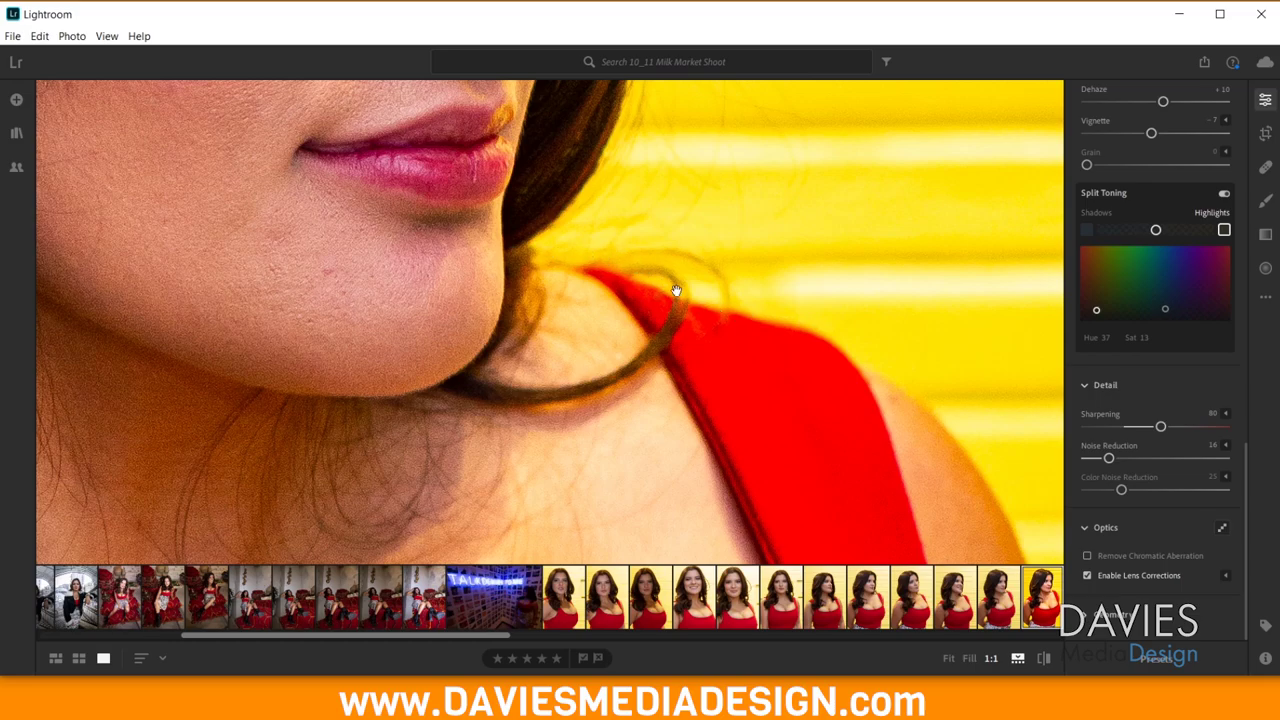
left_click(748, 311)
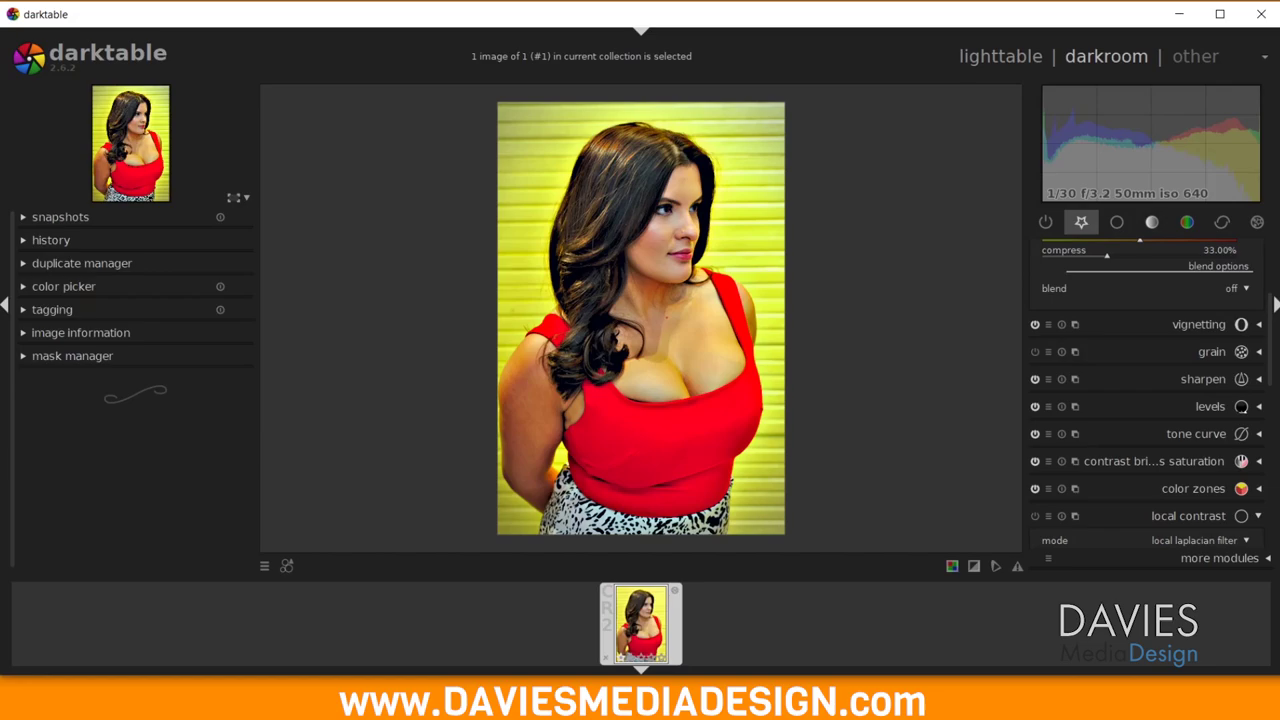
left_click(1223, 222)
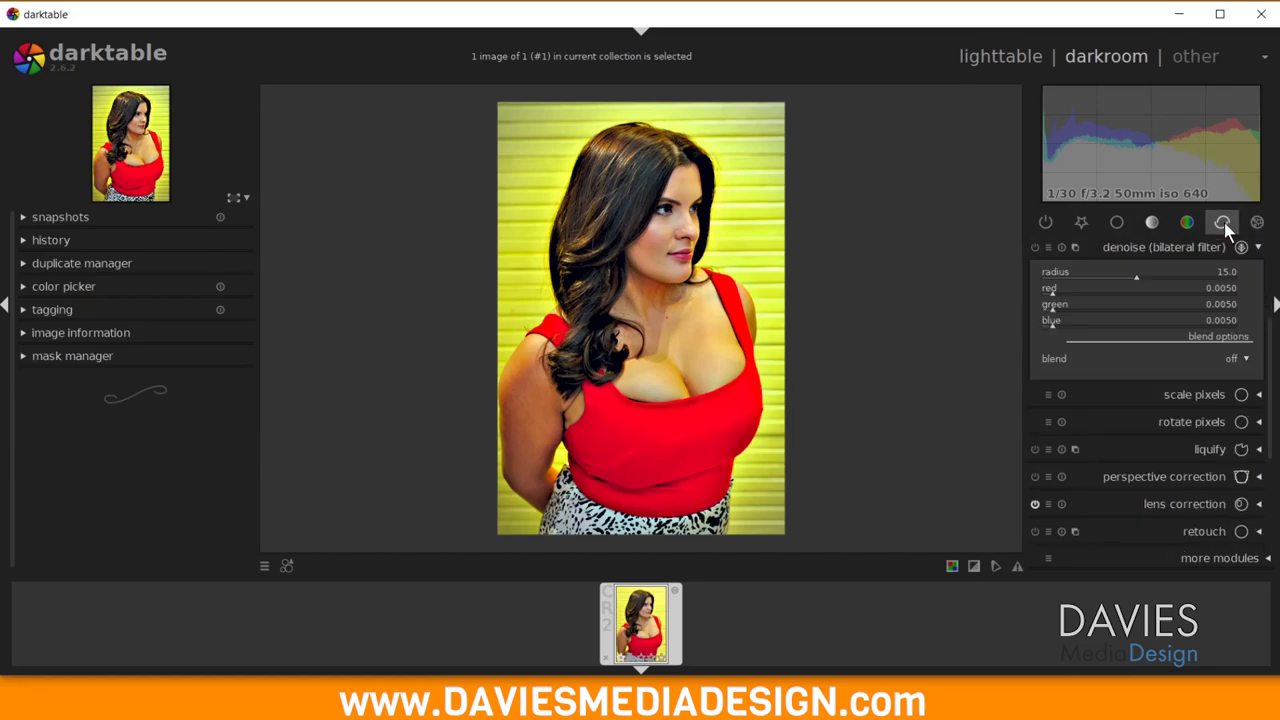
left_click_drag(1275, 350, 1218, 452)
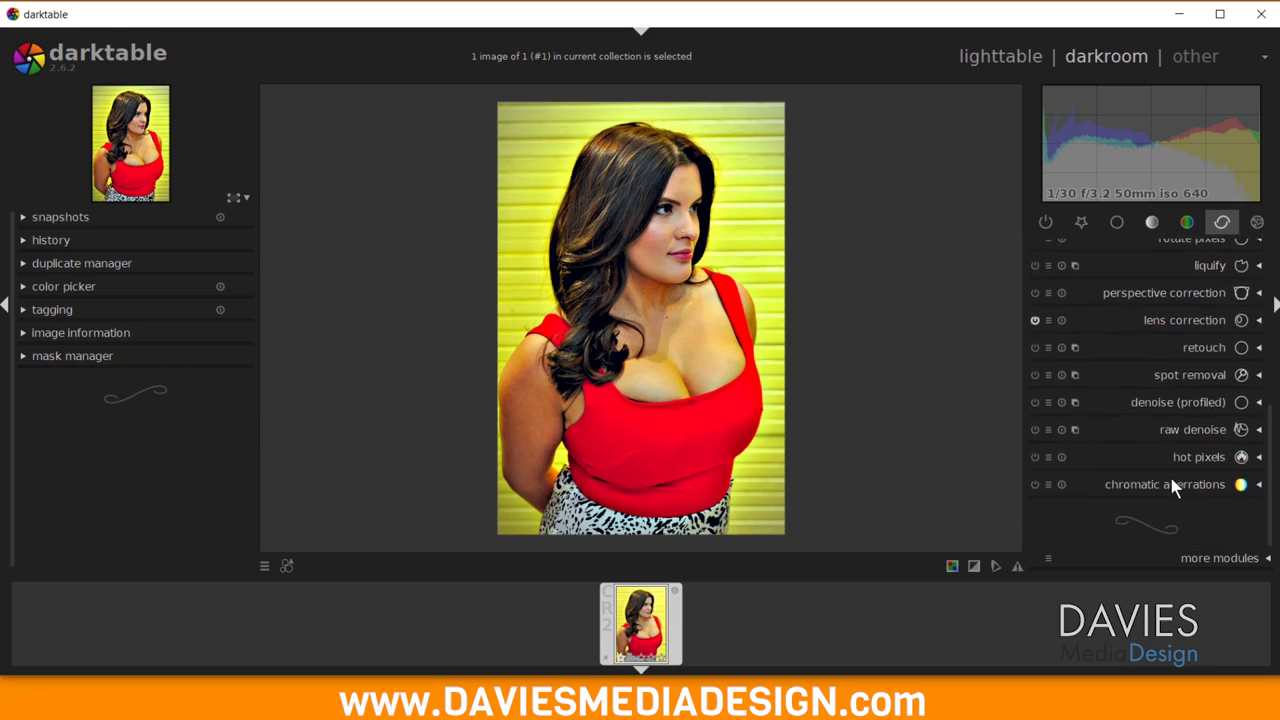
left_click(1258, 485)
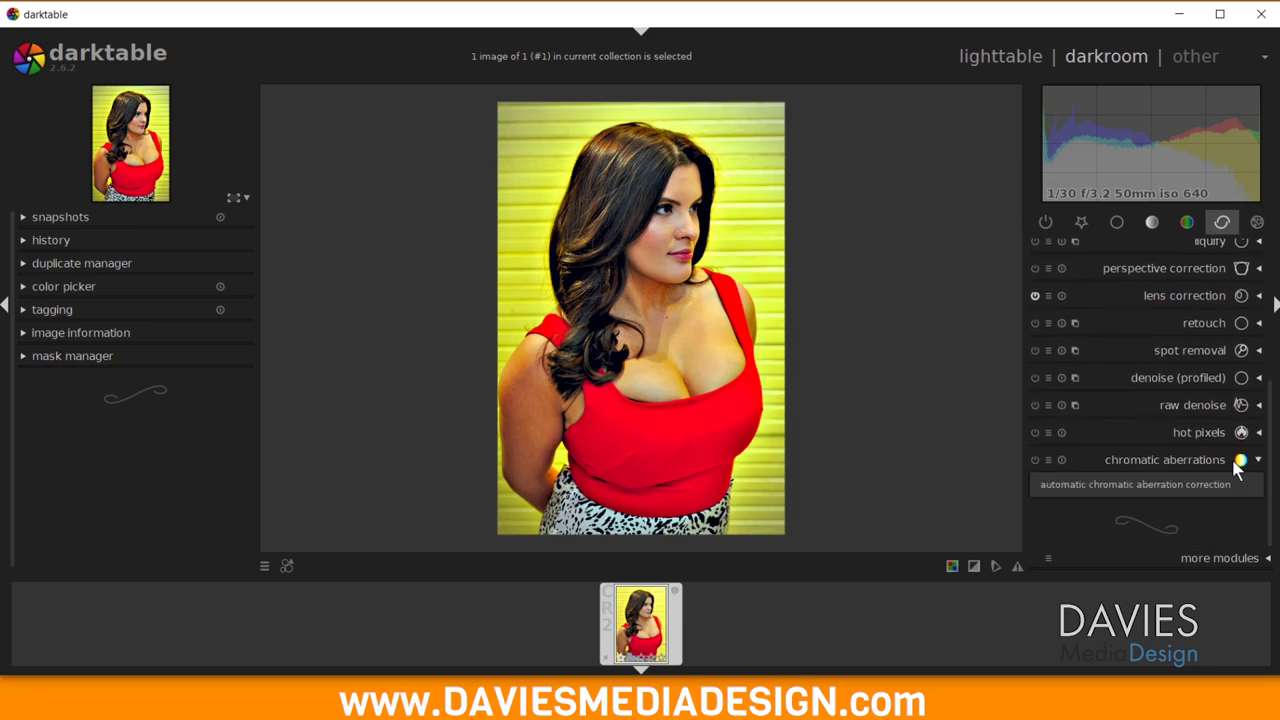
left_click(1035, 460)
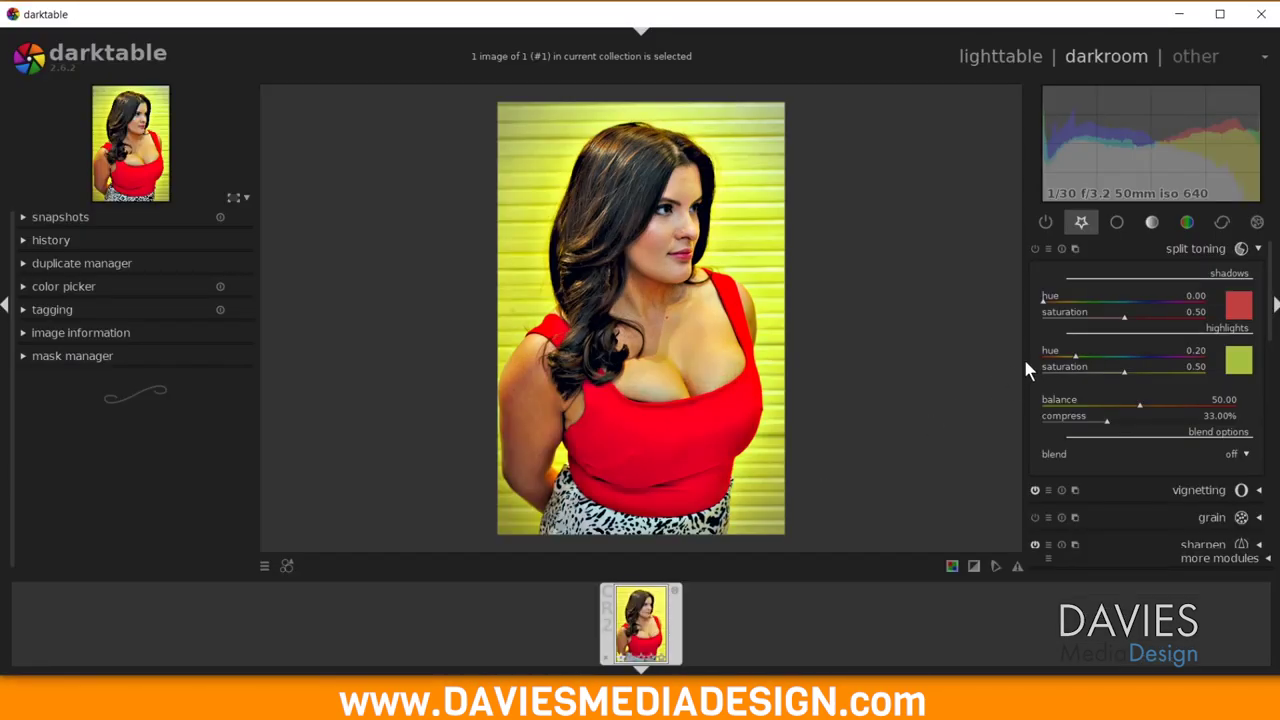
Step: Expand the lens correction module in the correction group, toggle it off and on to compare, and mark it as a favourite
left_click(1224, 222)
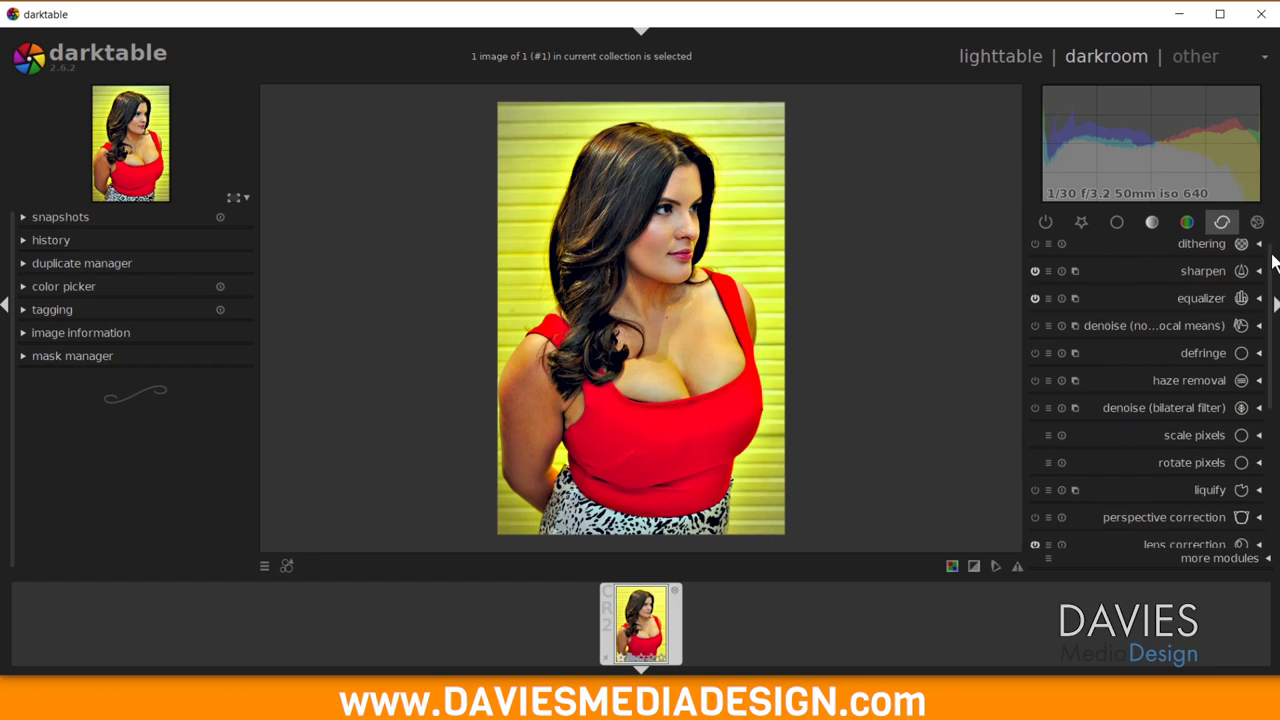
scroll(1272, 280, "down", 1)
scroll(1272, 280, "down", 5)
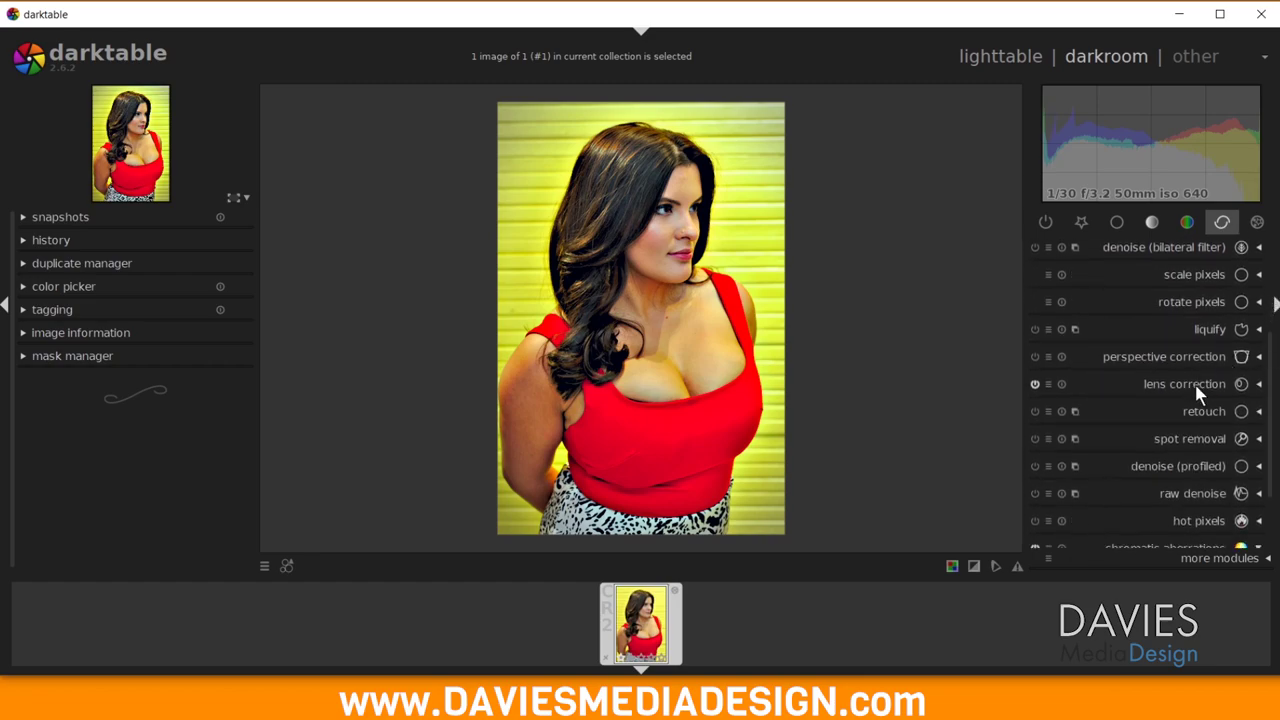
left_click(1249, 386)
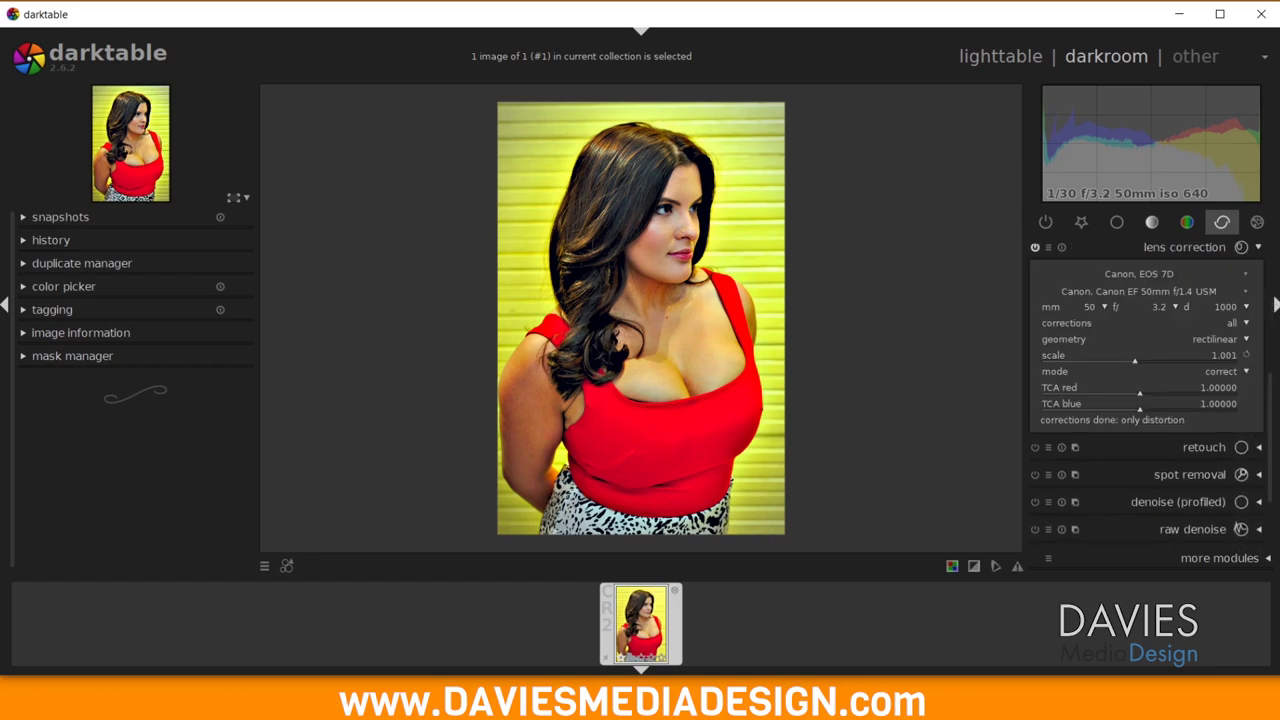
scroll(1272, 376, "up", 2)
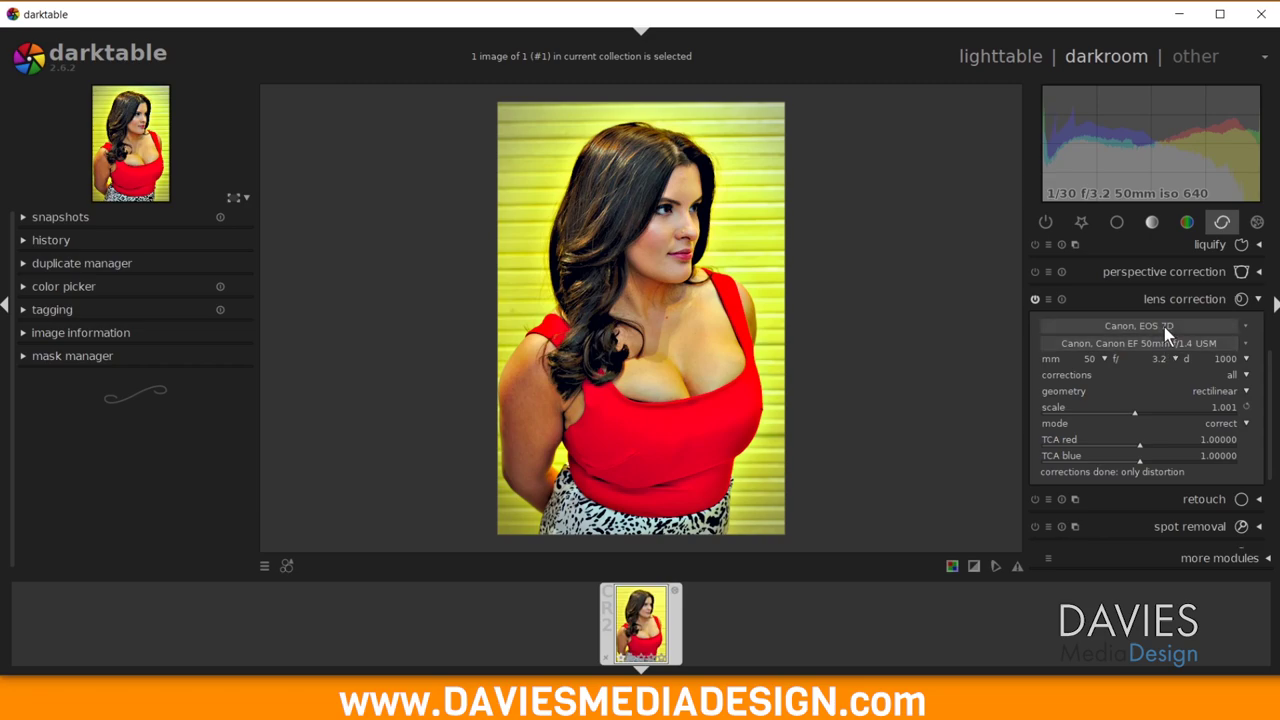
left_click(1035, 299)
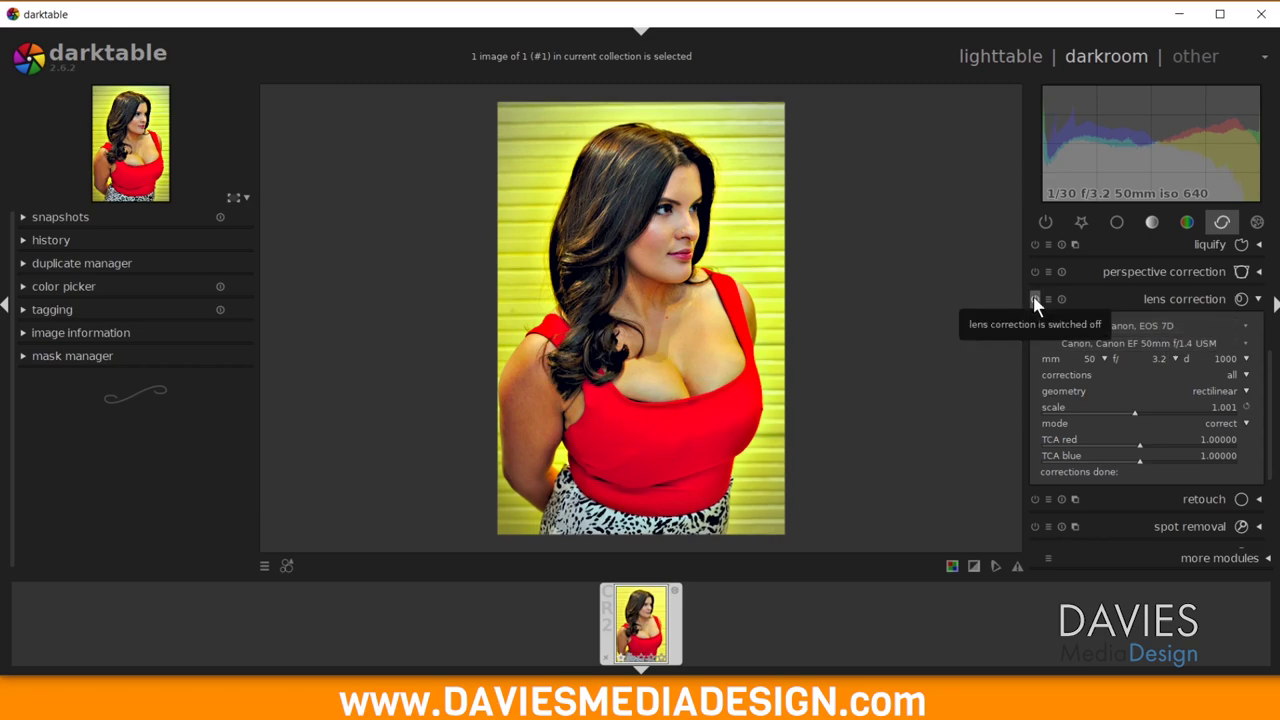
left_click(1035, 300)
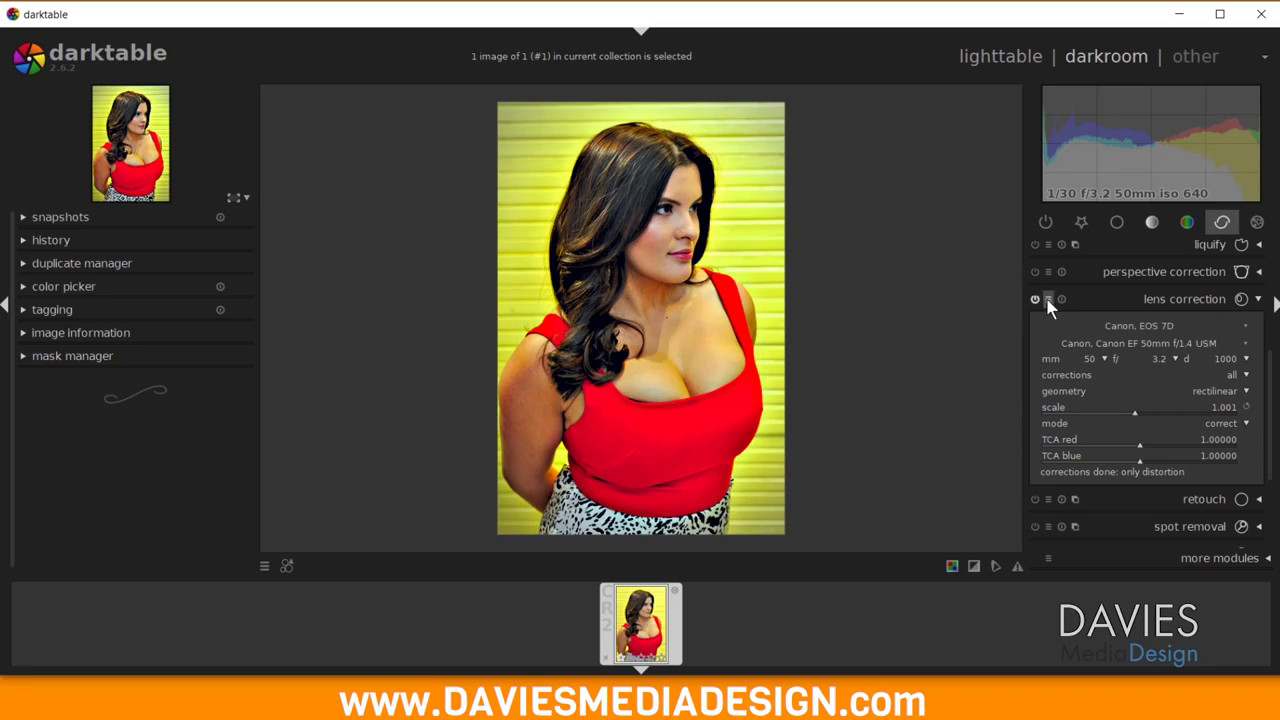
left_click(1048, 301)
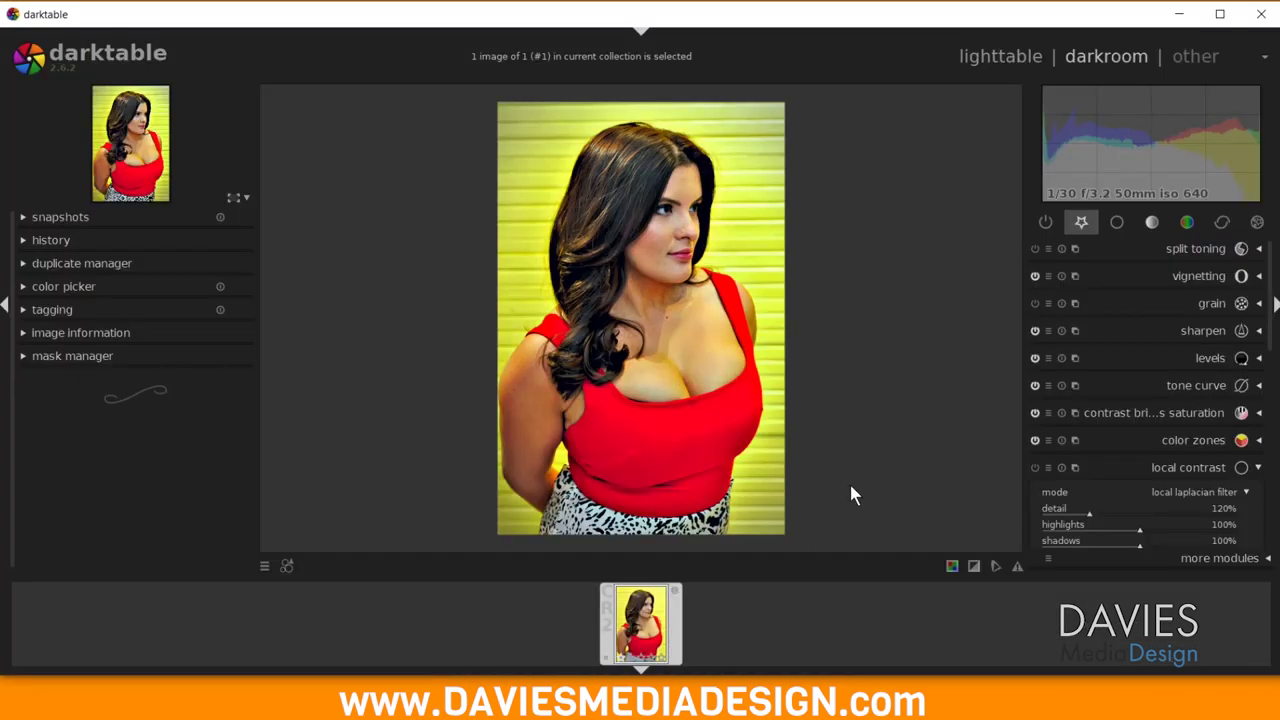
Step: Expand the perspective correction module in the correction group and mark it as a favourite
left_click(1220, 226)
left_click_drag(1271, 278, 1270, 410)
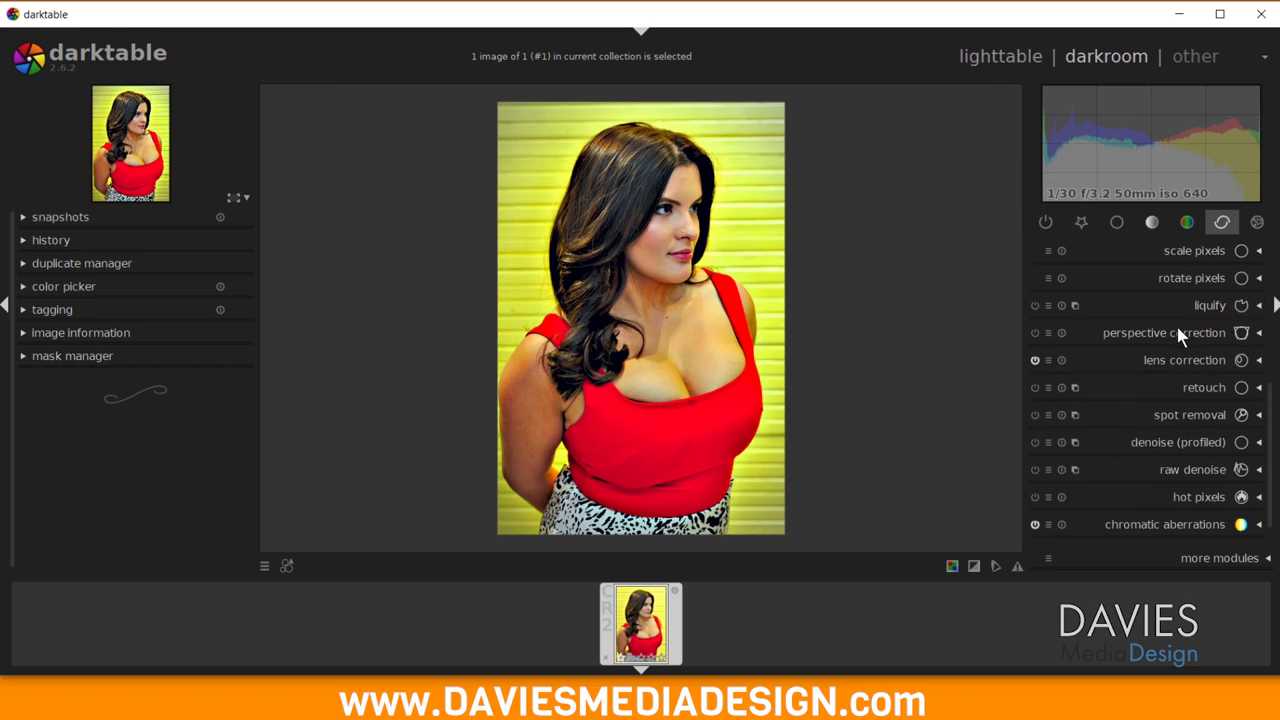
left_click(1258, 336)
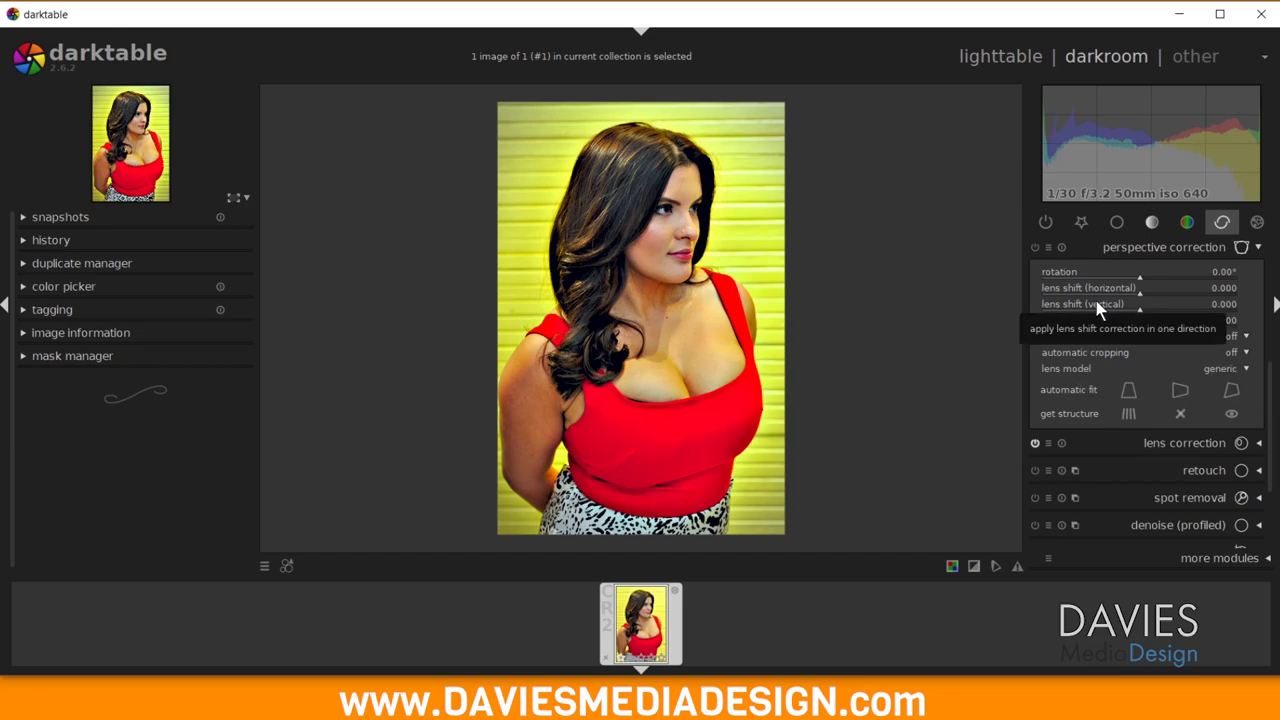
left_click(1048, 248)
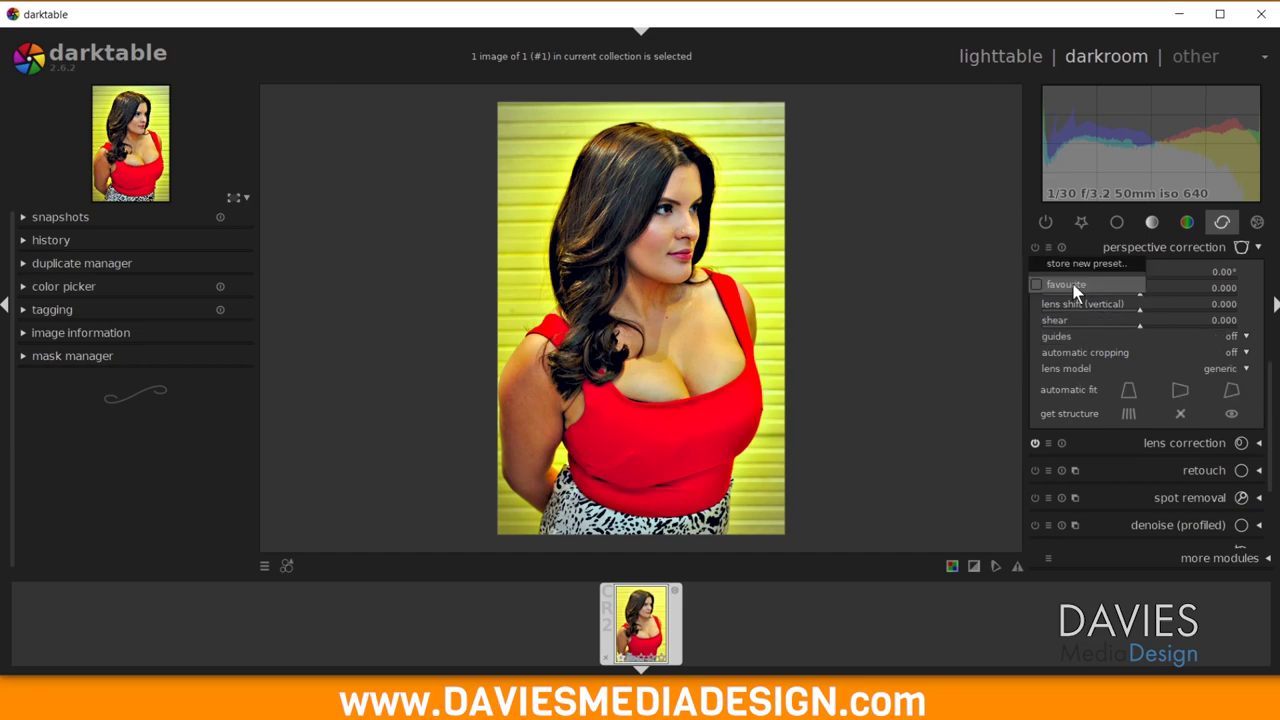
left_click(1074, 285)
Step: Collapse the local contrast module in the favourites group and look through the list of favourite modules
left_click_drag(1267, 398, 1257, 343)
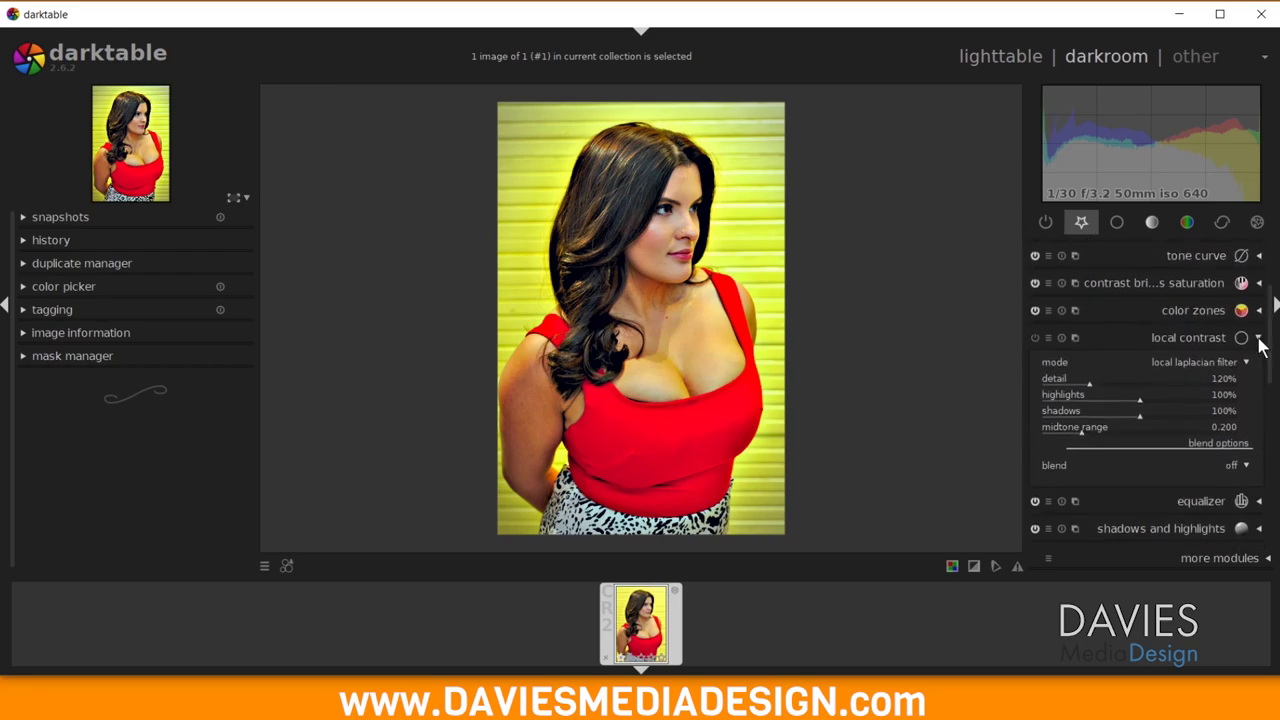
scroll(1260, 345, "down", 2)
left_click(1257, 250)
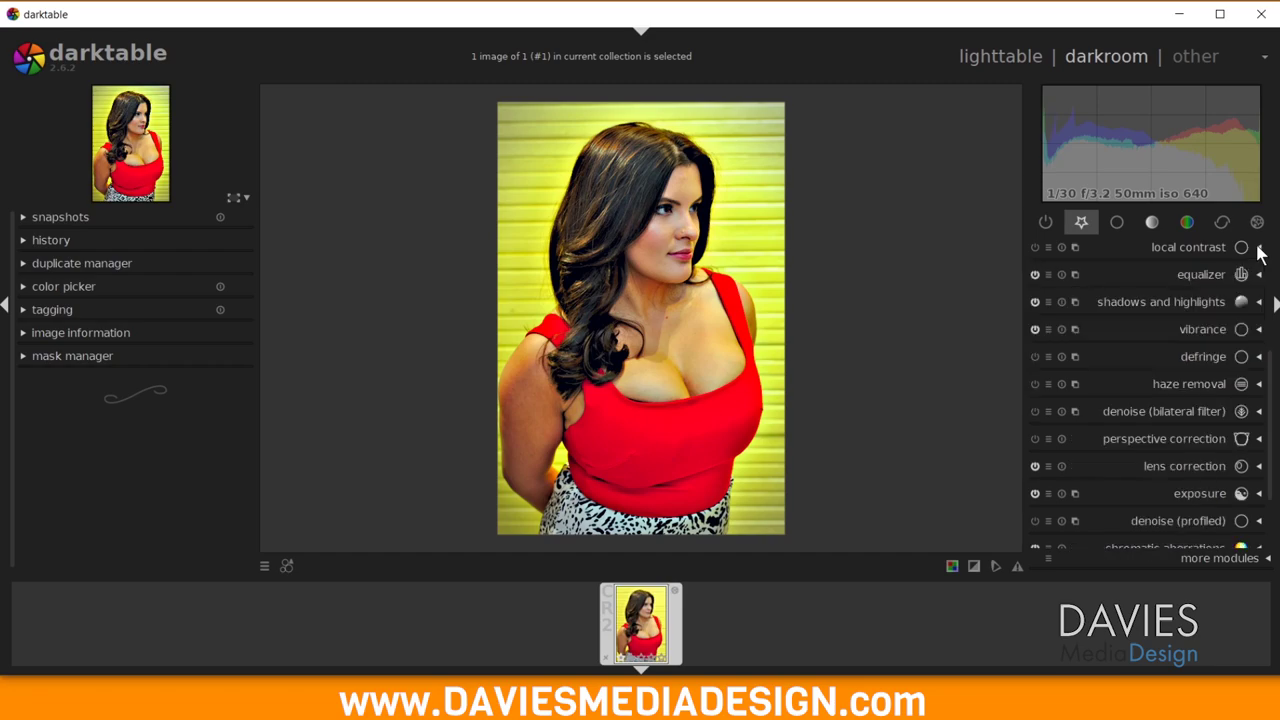
left_click_drag(1272, 386, 1268, 265)
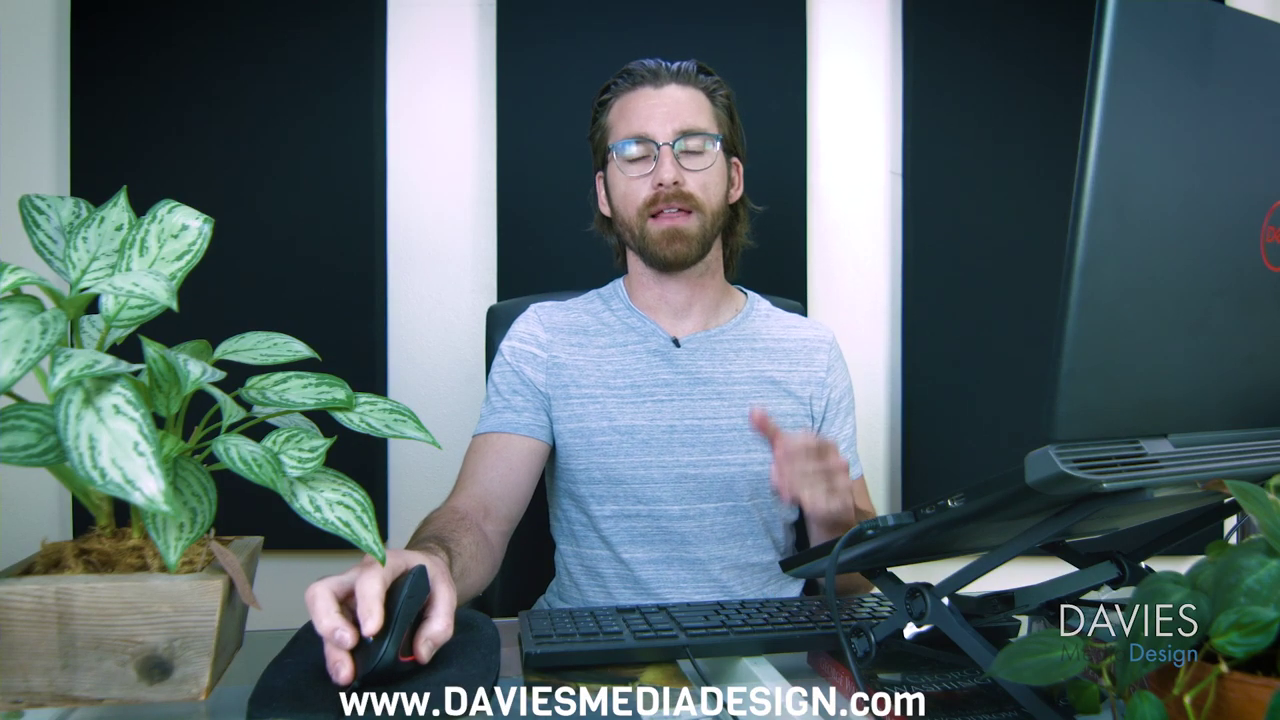